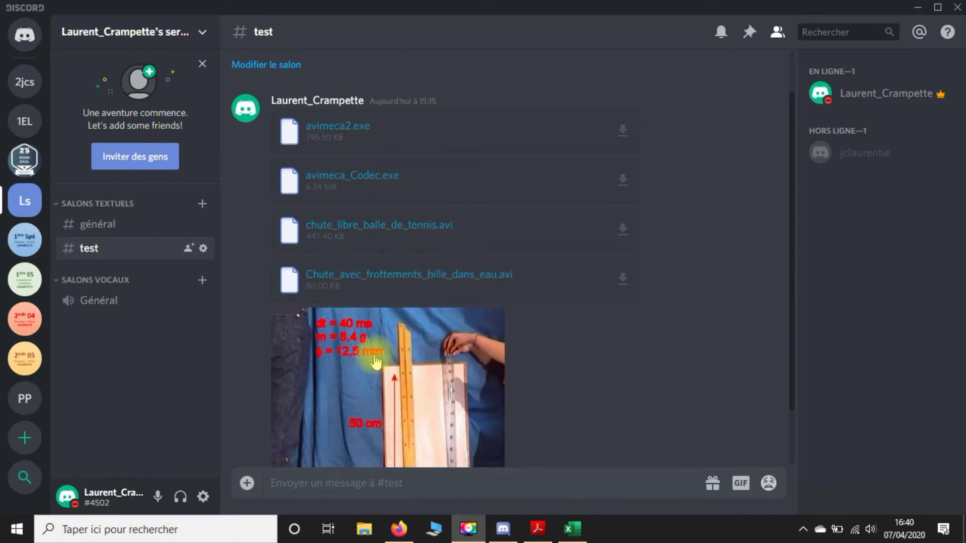
# Download avimeca2.exe from the #test channel attachments and save it to the desktop
pyautogui.scroll(-3, 380, 356)
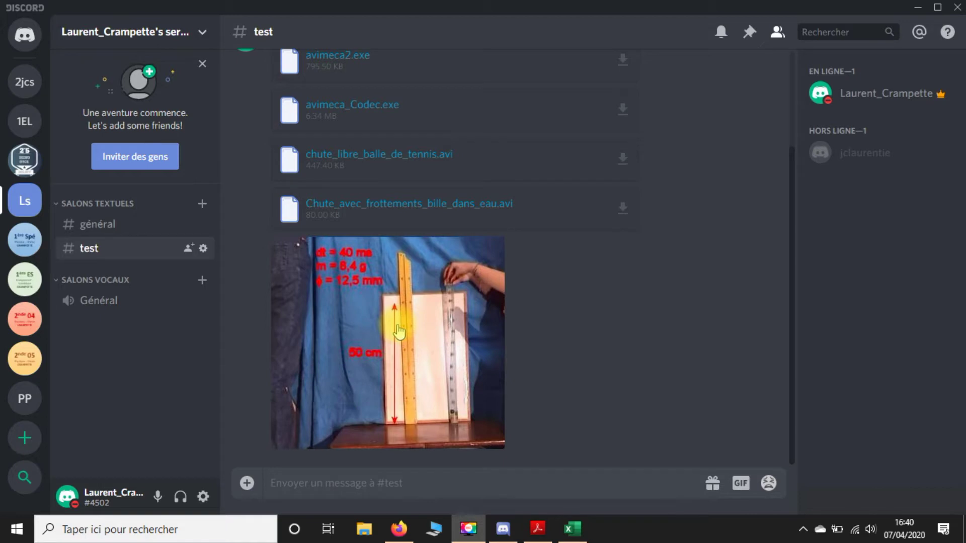
pyautogui.scroll(3, 399, 332)
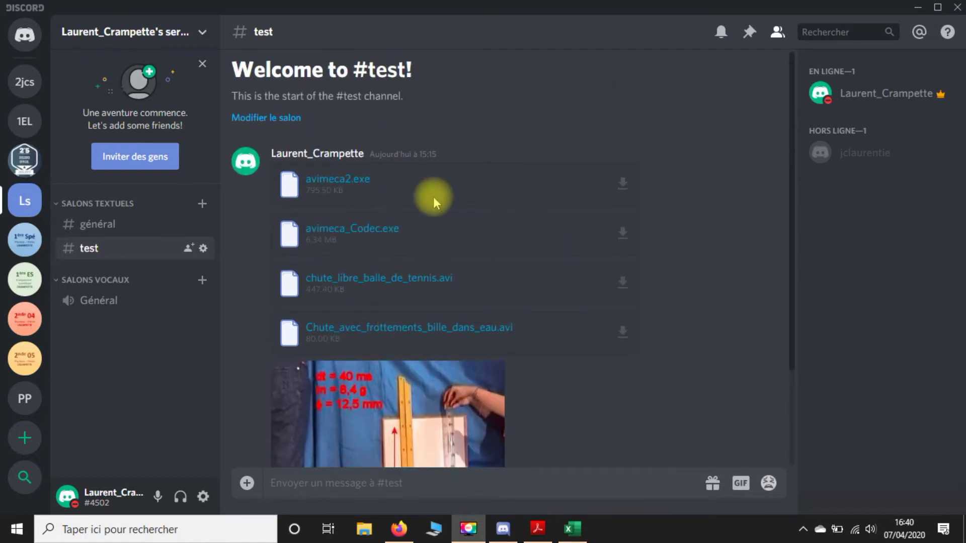
pyautogui.click(355, 185)
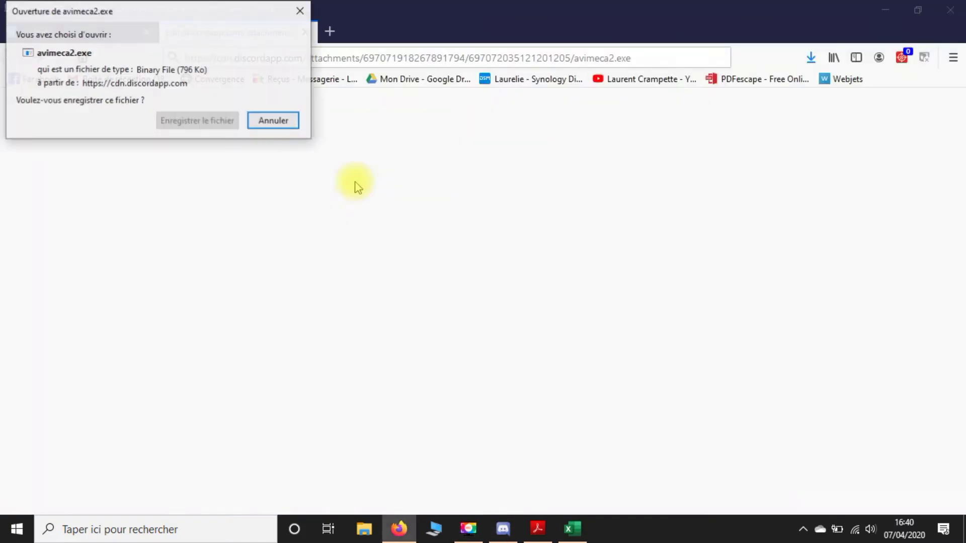
pyautogui.click(215, 120)
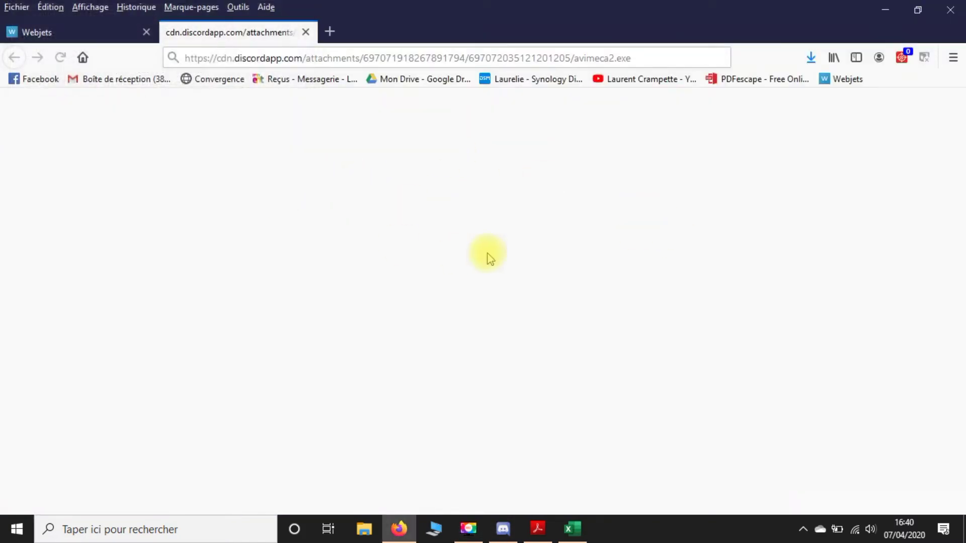
pyautogui.click(360, 315)
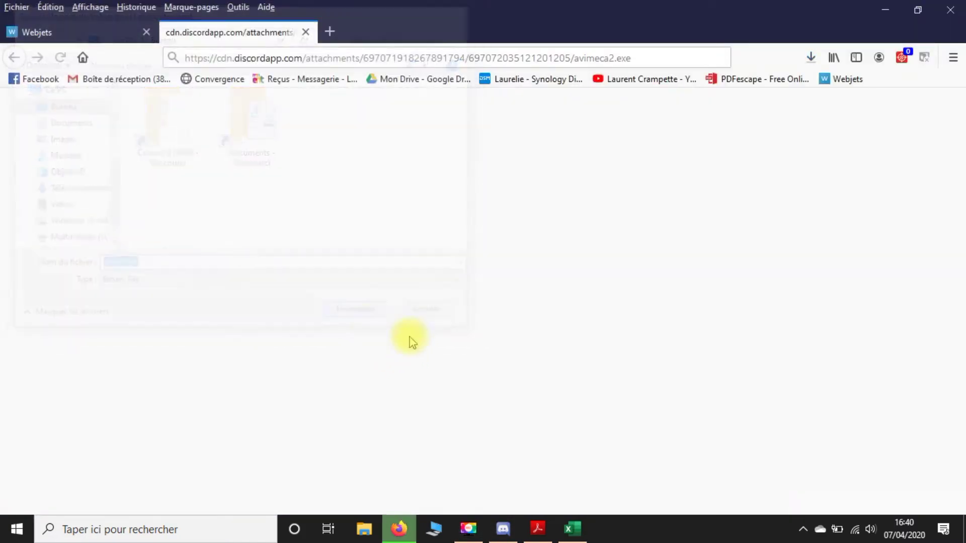
# Minimise the browser, Discord and PDF windows to look at the downloaded program on the desktop
pyautogui.click(885, 10)
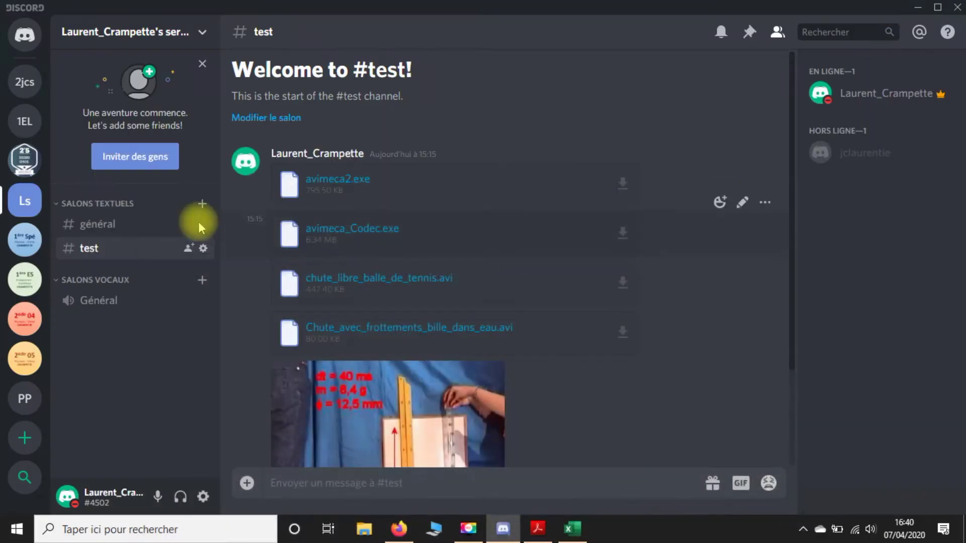
pyautogui.click(916, 11)
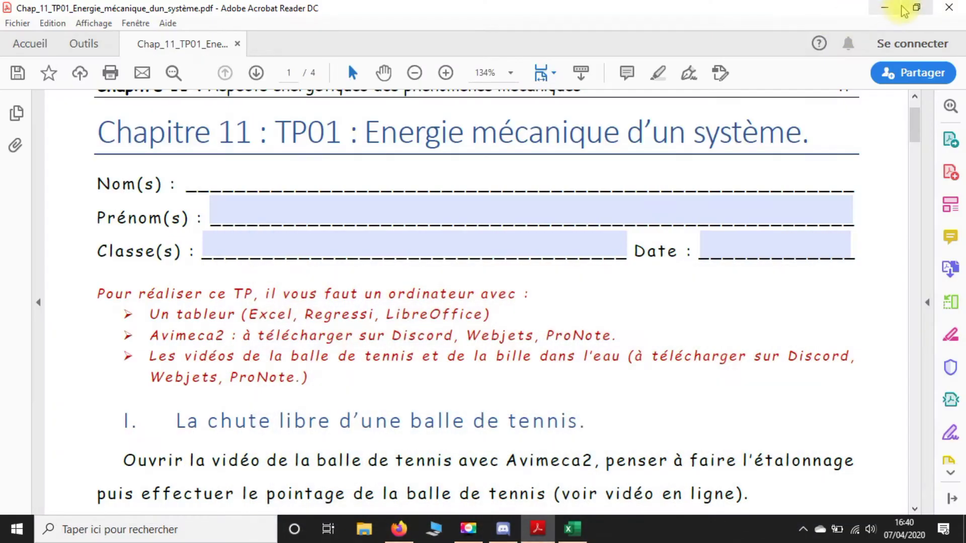
pyautogui.click(884, 9)
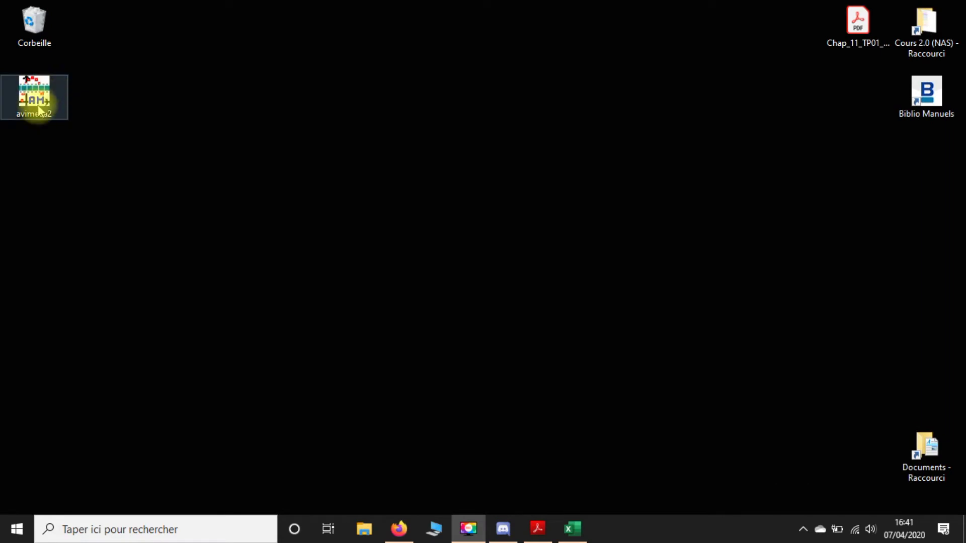
# Download chute_libre_balle_de_tennis.avi from the Discord #test channel and save it to the desktop
pyautogui.click(503, 528)
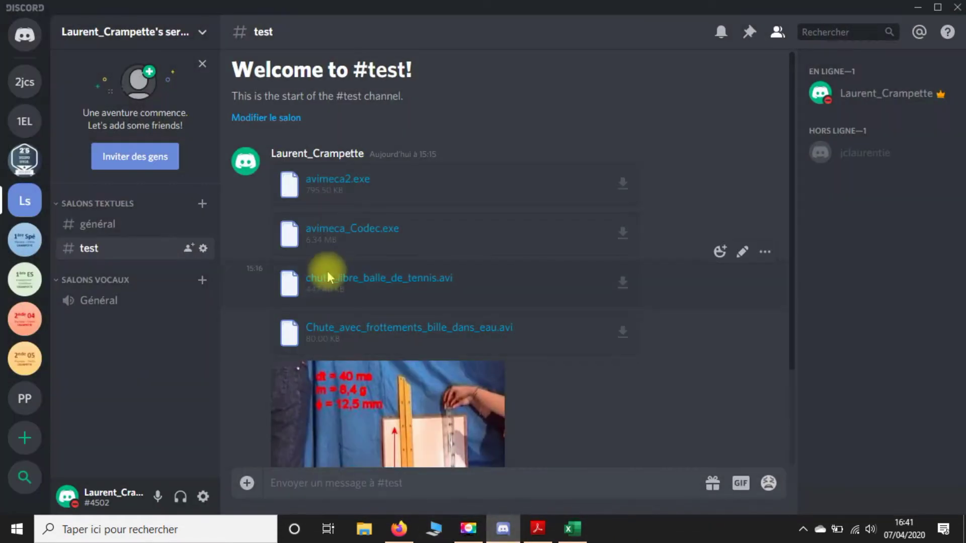
pyautogui.click(368, 272)
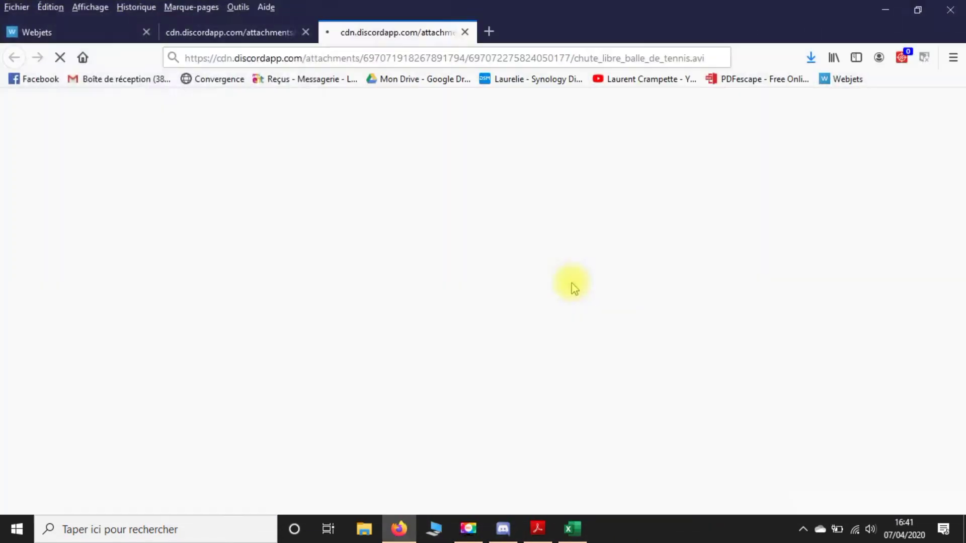
pyautogui.click(221, 205)
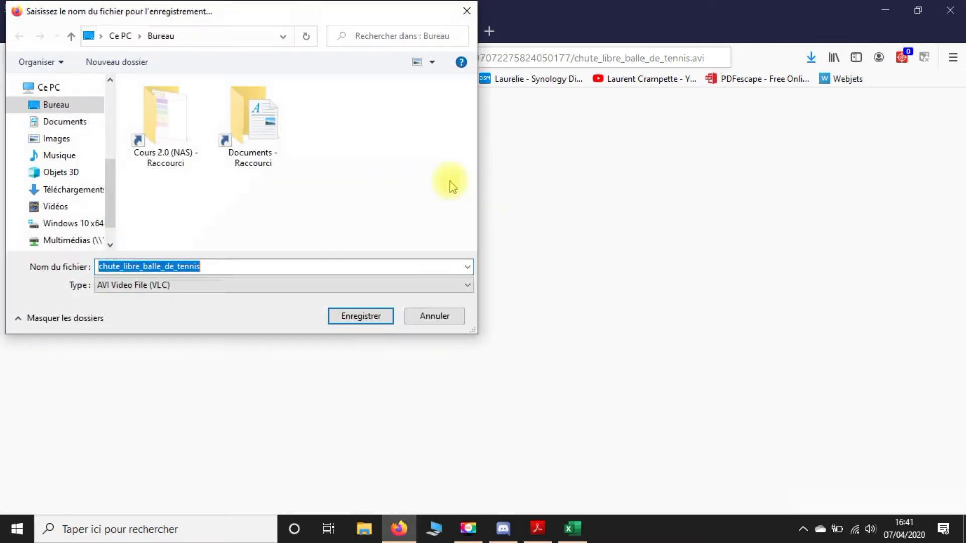
pyautogui.click(361, 316)
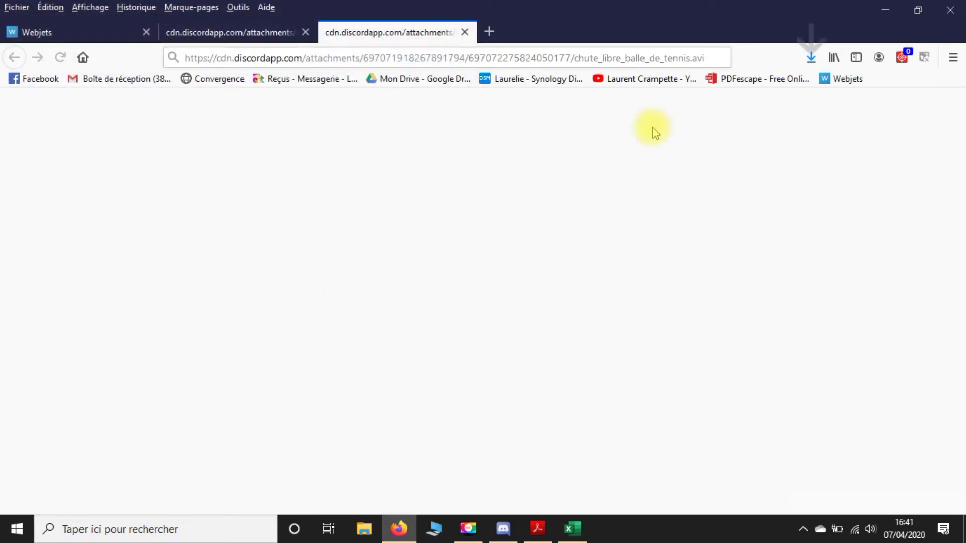
# Go back to the desktop and launch avimeca2, allowing the unverified program to run
pyautogui.click(885, 9)
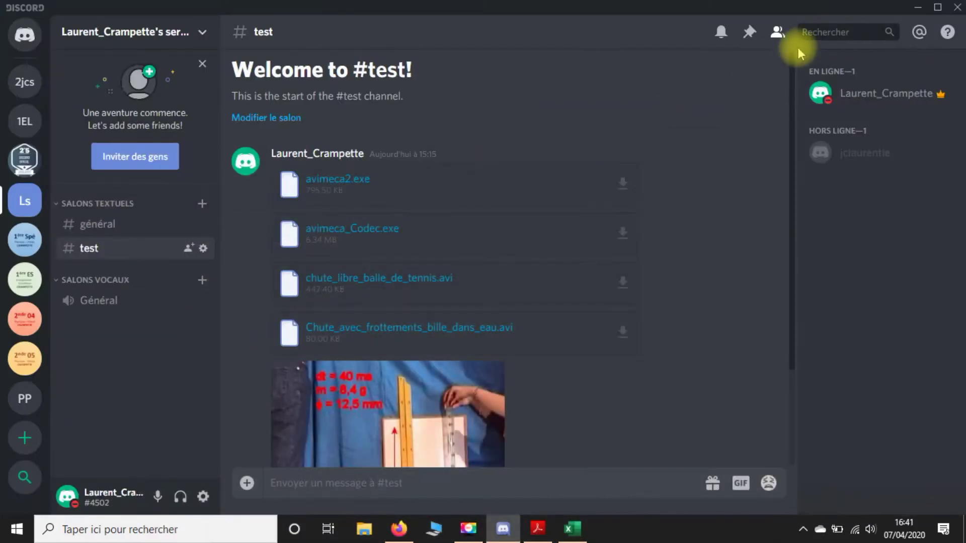
pyautogui.click(916, 9)
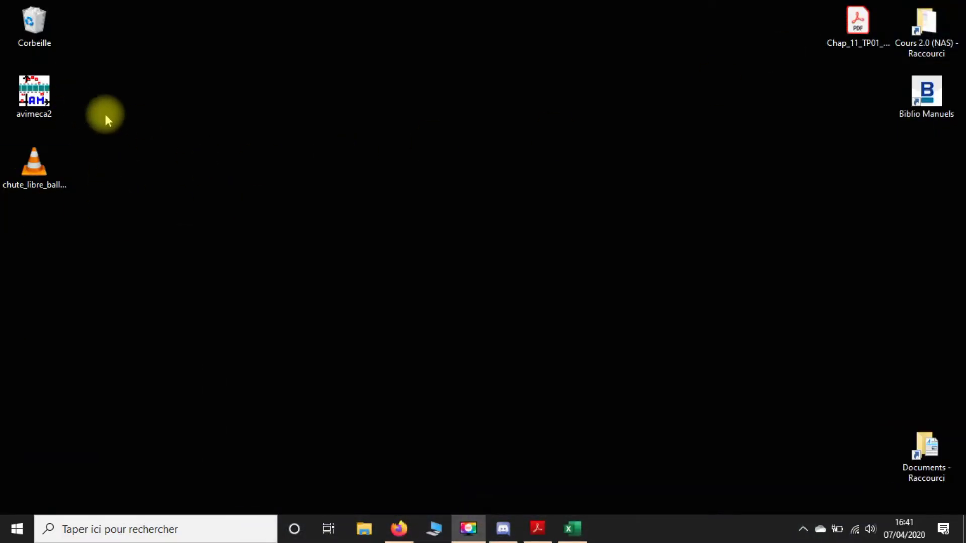
pyautogui.doubleClick(22, 110)
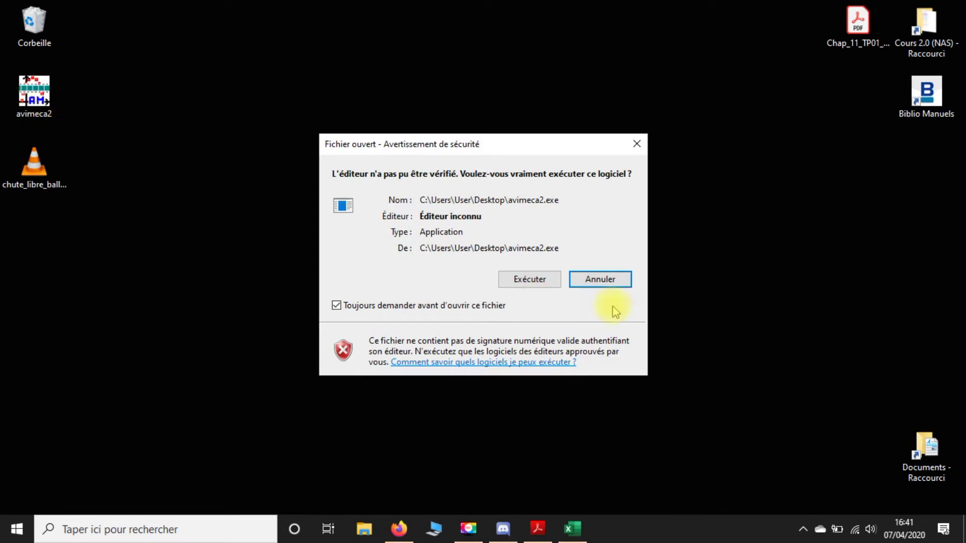
pyautogui.click(510, 280)
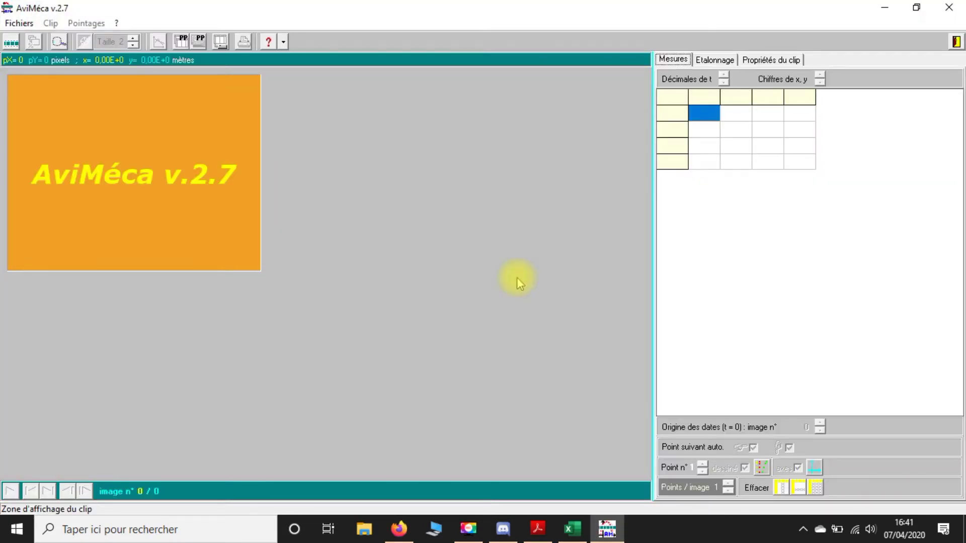
# Open the video clip chute_libre_balle_de_tennis.avi from the desktop in AviMéca
pyautogui.click(18, 23)
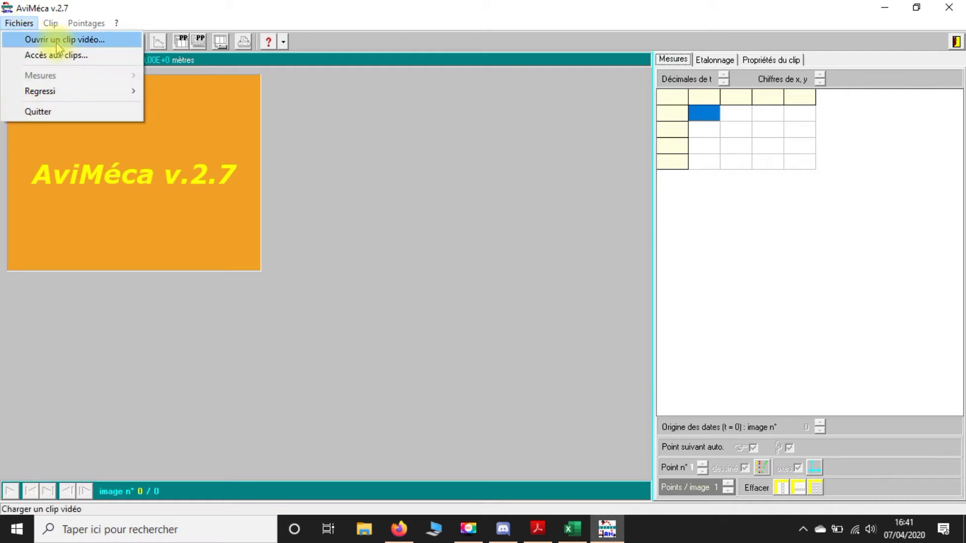
pyautogui.click(50, 40)
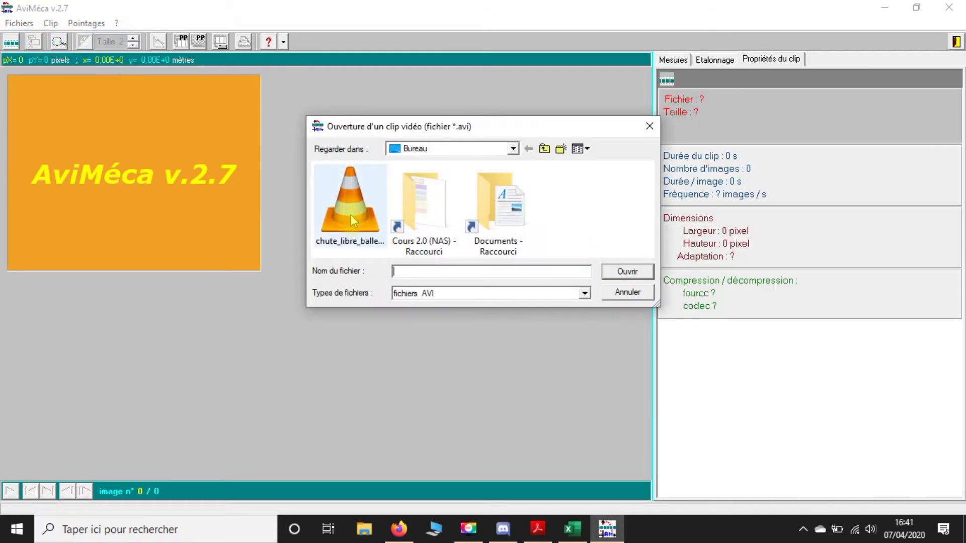
pyautogui.click(351, 214)
pyautogui.click(626, 272)
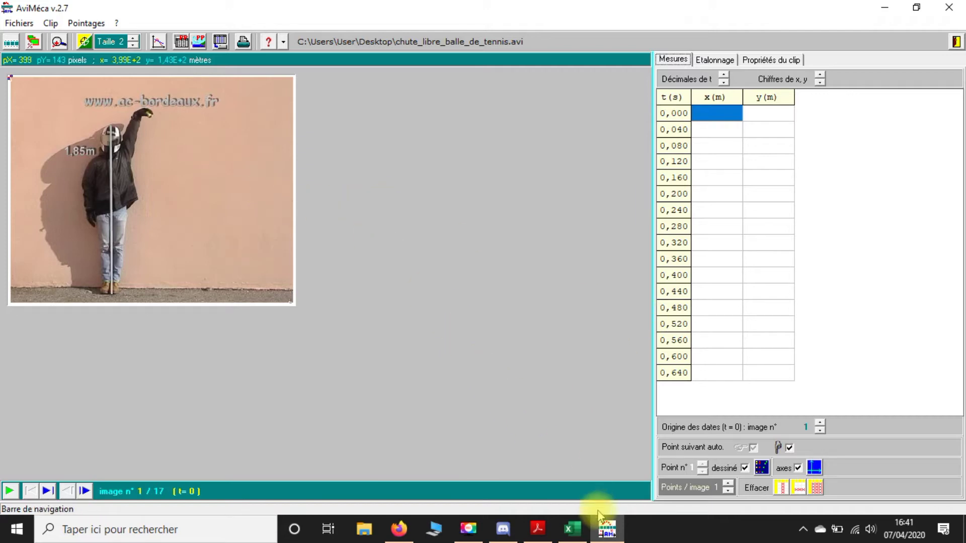
# Look up the avimeca_Codec.exe attachment in the Discord channel and return to AviMéca
pyautogui.click(503, 529)
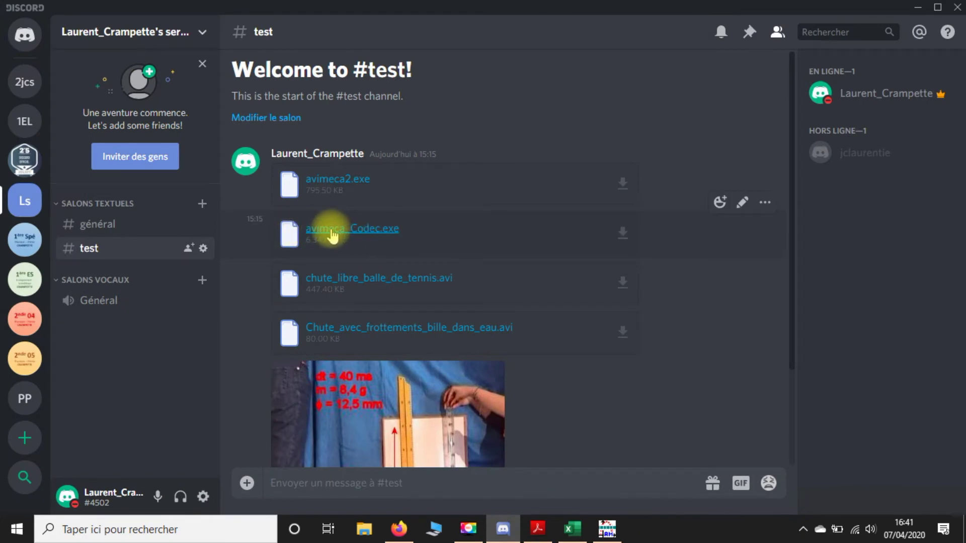
pyautogui.click(923, 7)
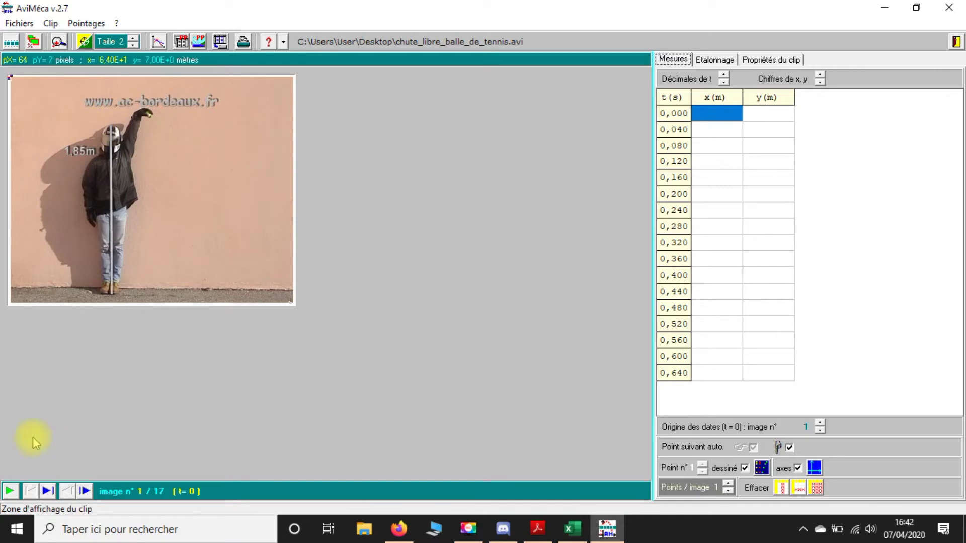
# Play the tennis ball clip through, step it image by image up to image 11, and return to the first image
pyautogui.click(8, 491)
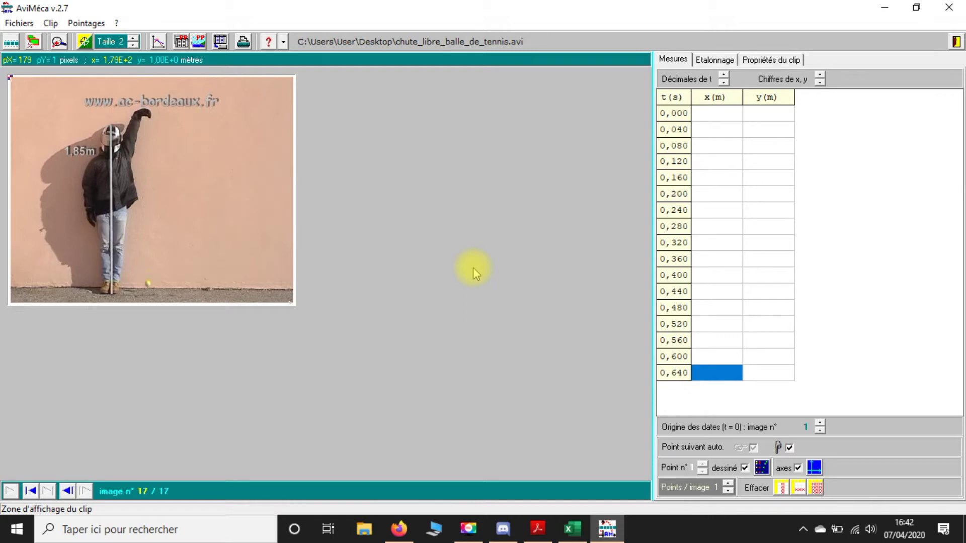
pyautogui.click(30, 491)
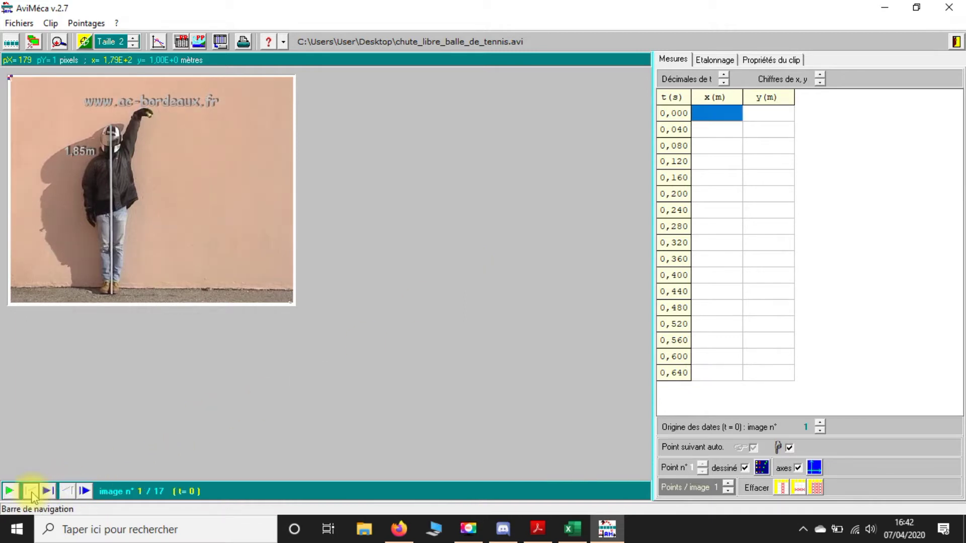
pyautogui.click(85, 491)
pyautogui.click(85, 491)
pyautogui.click(85, 491)
pyautogui.click(85, 492)
pyautogui.click(85, 492)
pyautogui.click(85, 491)
pyautogui.click(85, 491)
pyautogui.click(85, 492)
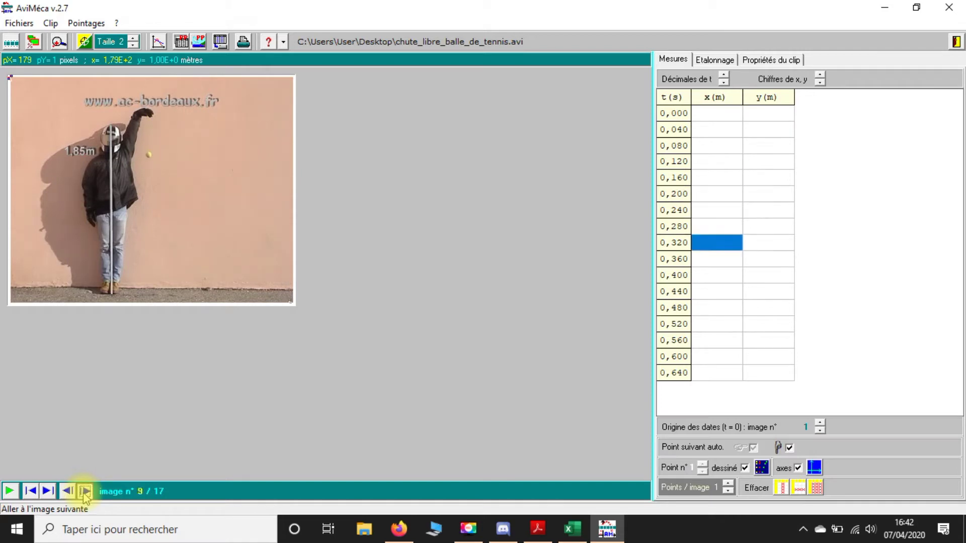
pyautogui.click(85, 492)
pyautogui.click(85, 492)
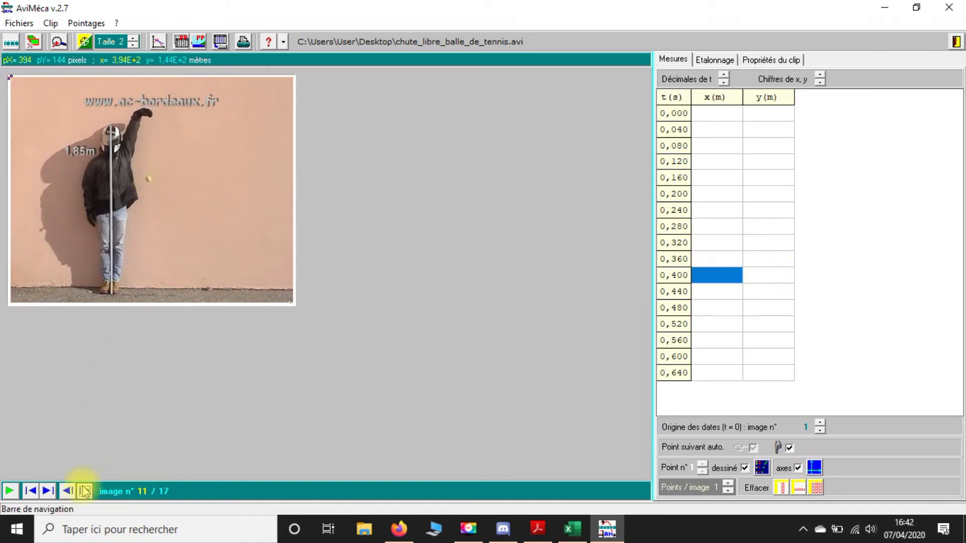
pyautogui.click(31, 491)
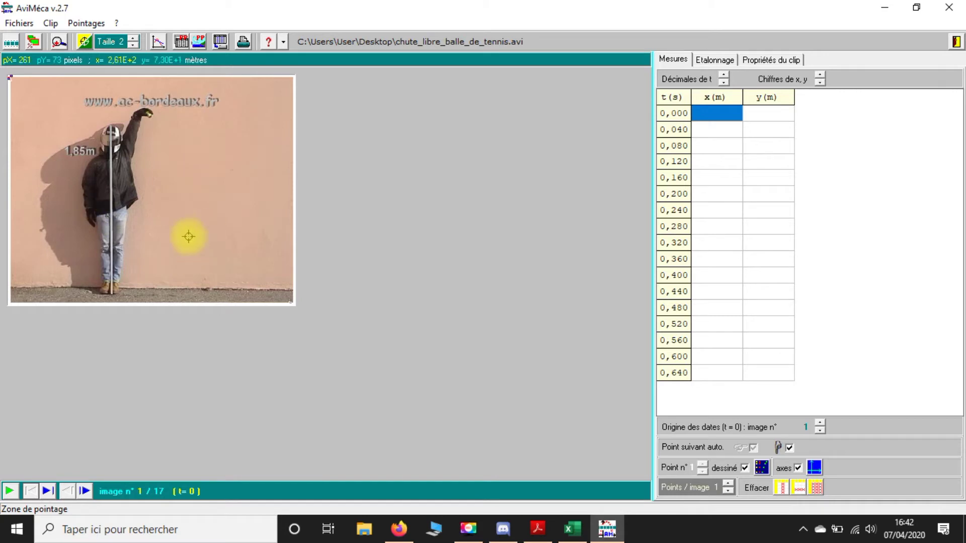
# Enlarge the clip to fill the display area and turn on the magnifier for precise pointing
pyautogui.click(33, 42)
pyautogui.click(441, 293)
pyautogui.click(558, 326)
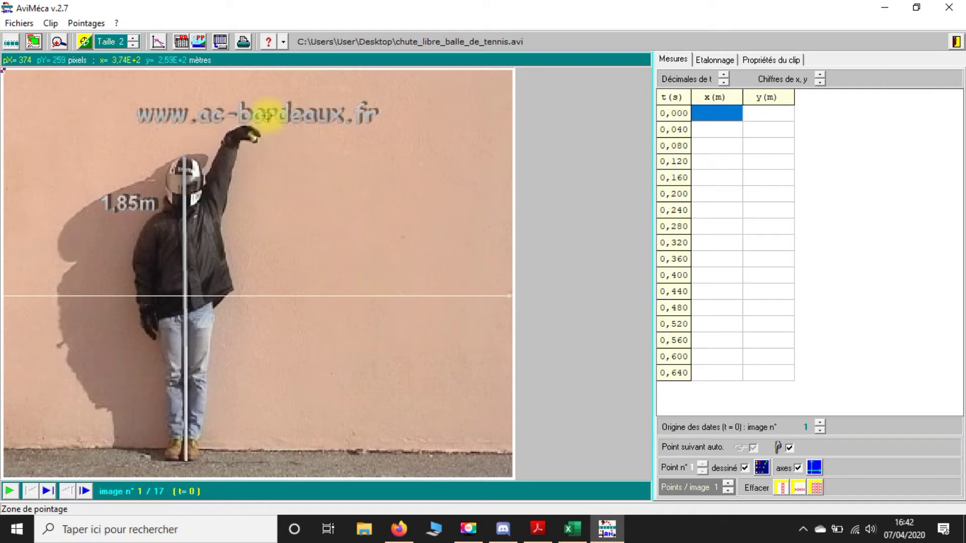
pyautogui.click(59, 41)
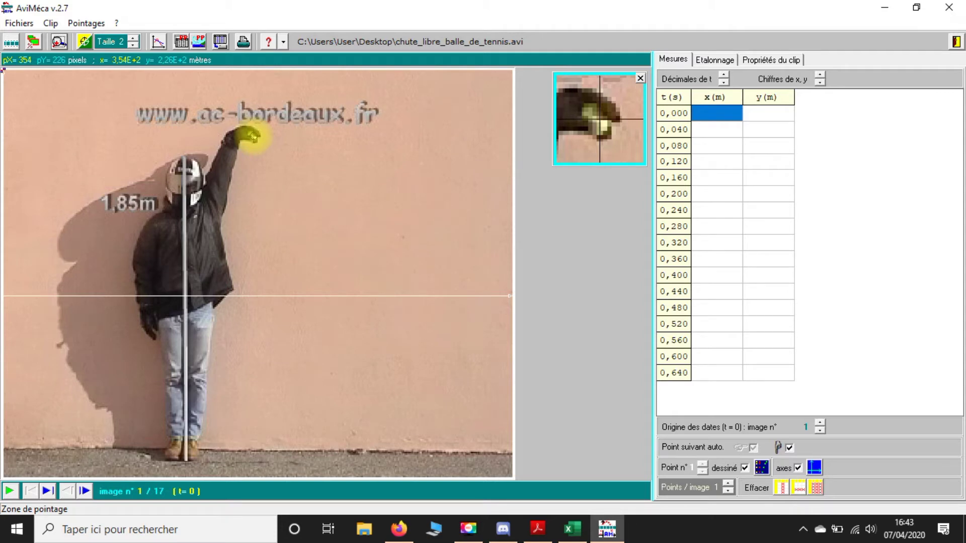
# Calibrate the axes with x pointing right and y pointing up, placing the origin near the lower-left corner of the clip
pyautogui.click(718, 60)
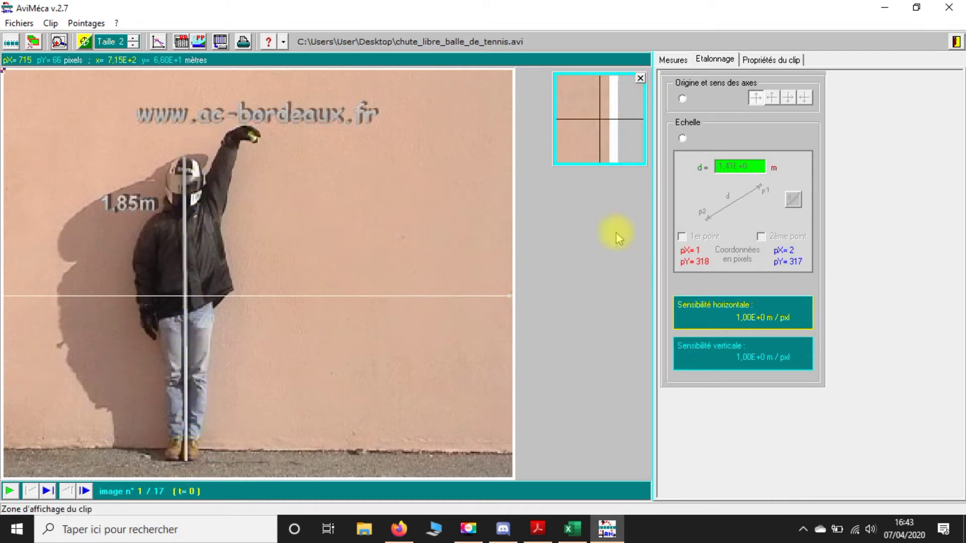
pyautogui.click(682, 99)
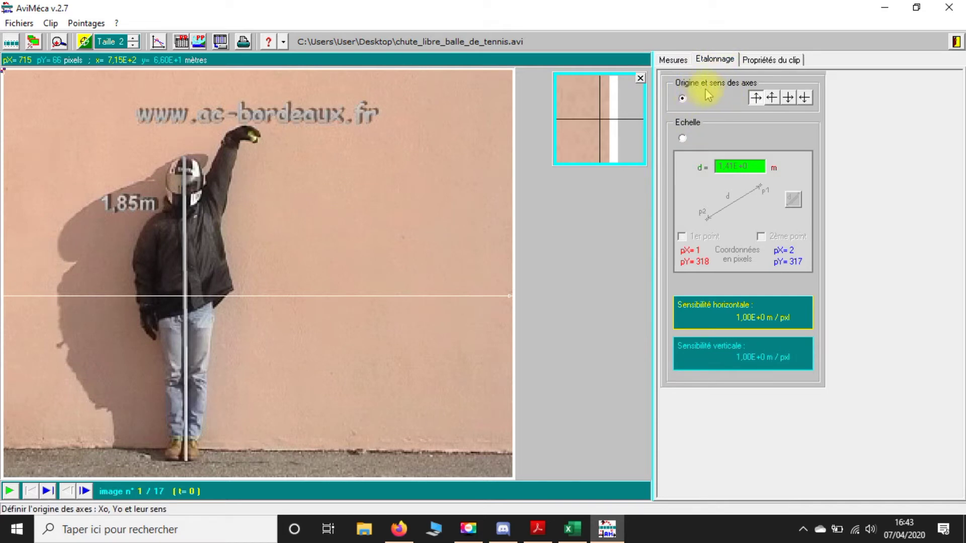
pyautogui.click(755, 97)
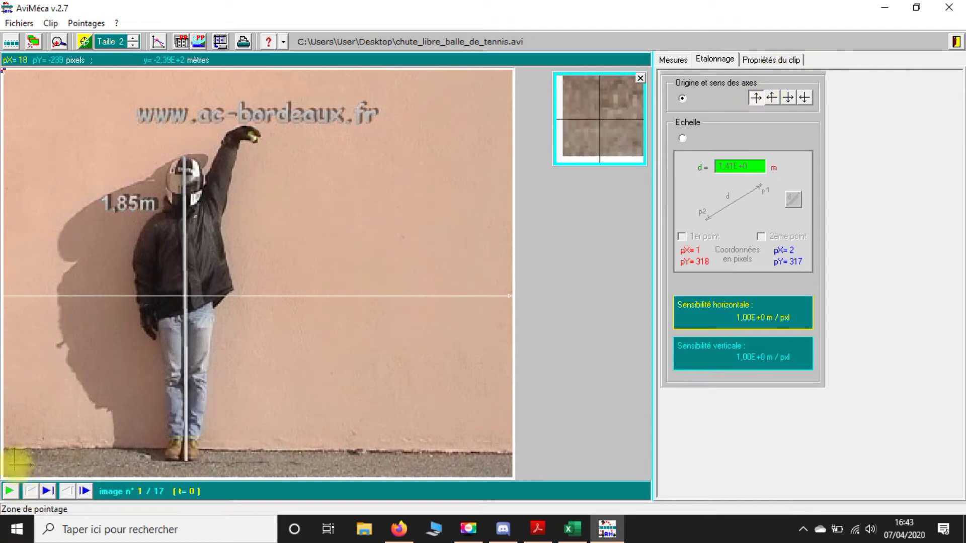
pyautogui.click(10, 471)
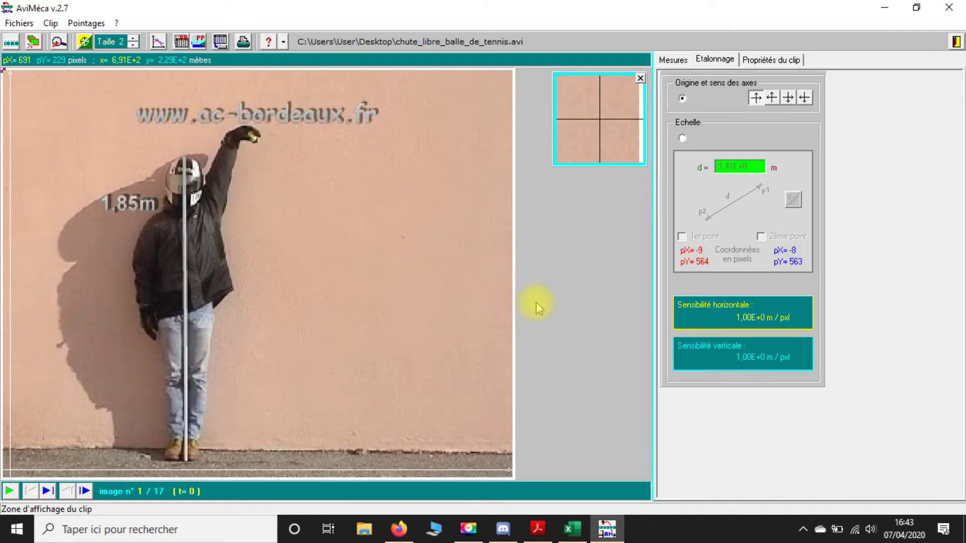
# Calibrate the scale with the first point at the foot of the white vertical bar, the second at its upper end, and a distance of 1,85 m
pyautogui.click(682, 140)
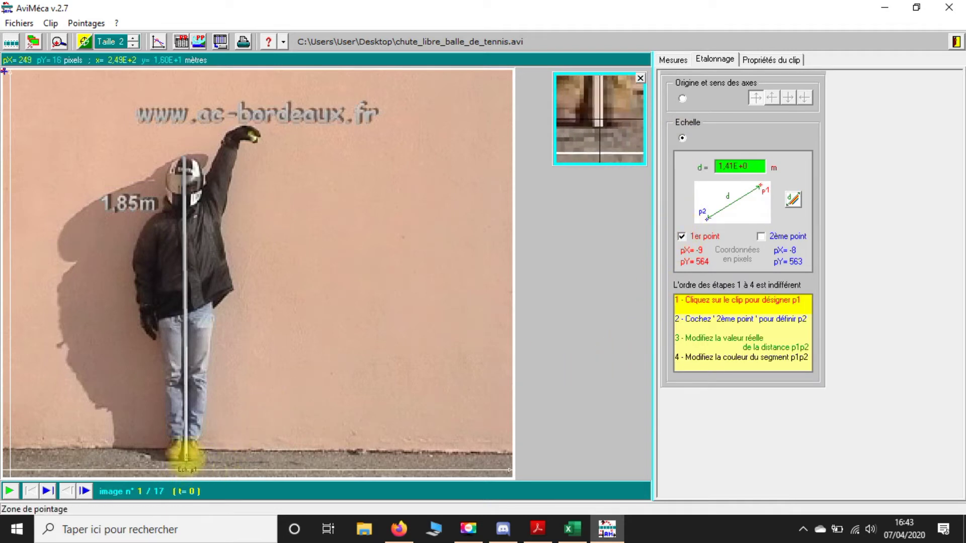
pyautogui.click(185, 458)
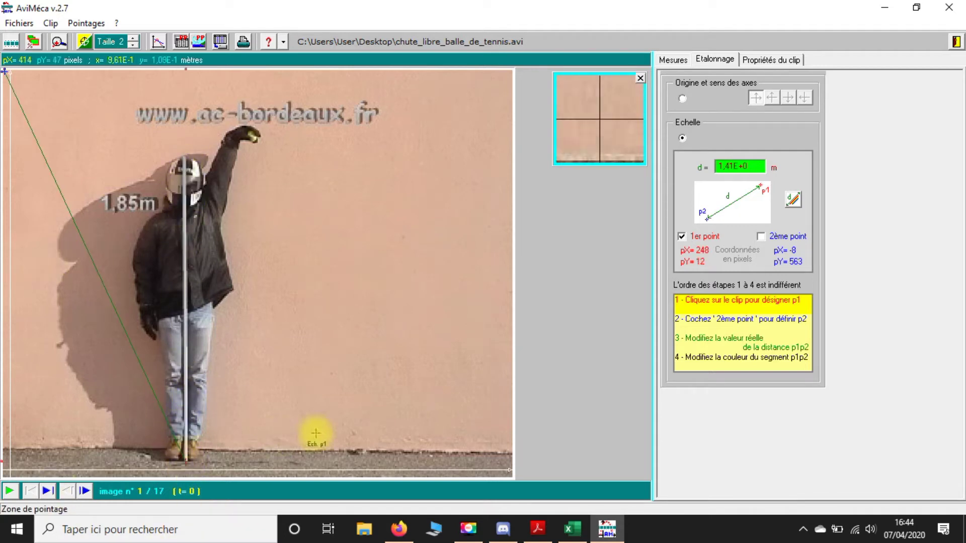
pyautogui.click(761, 237)
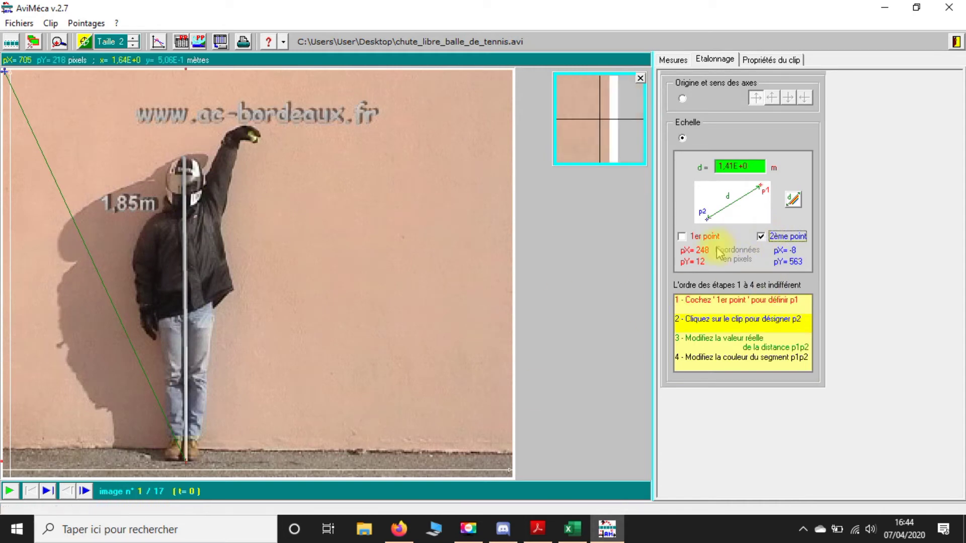
pyautogui.click(183, 155)
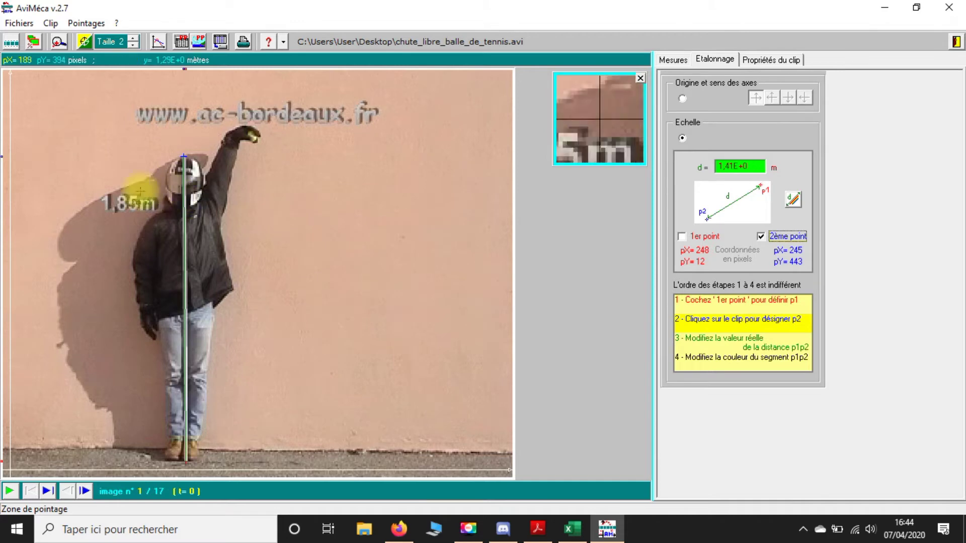
pyautogui.click(741, 167)
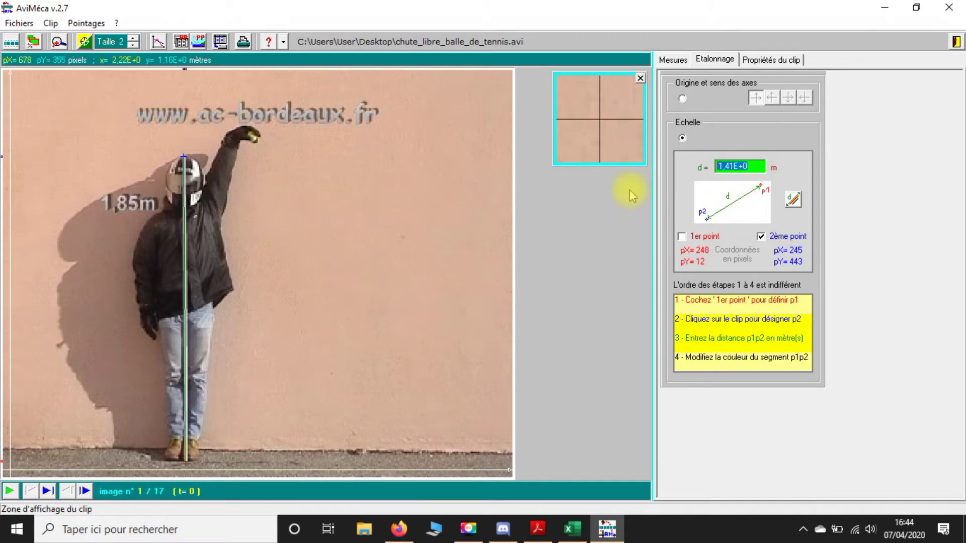
pyautogui.write('1,85')
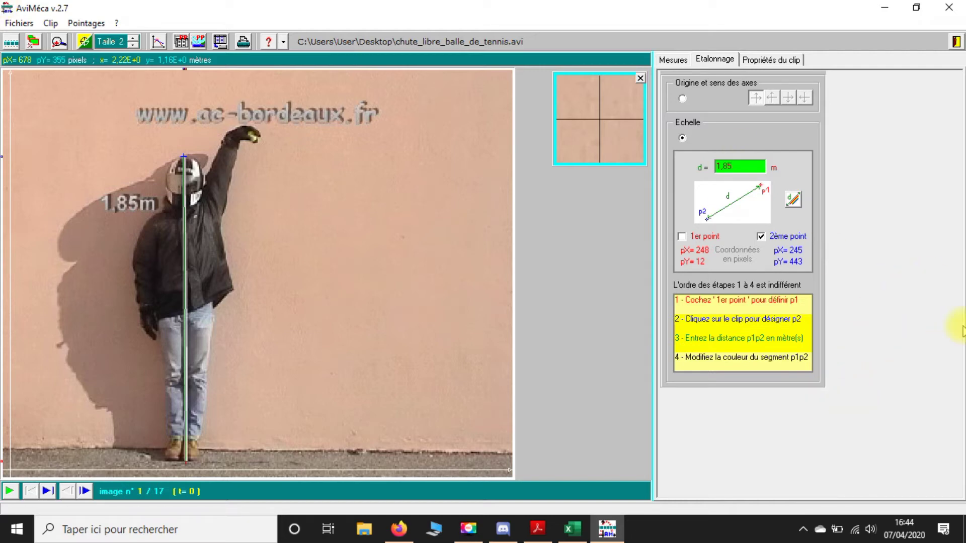
# Record the tennis ball's centre on images 1 to 8 in the measurements table
pyautogui.click(677, 61)
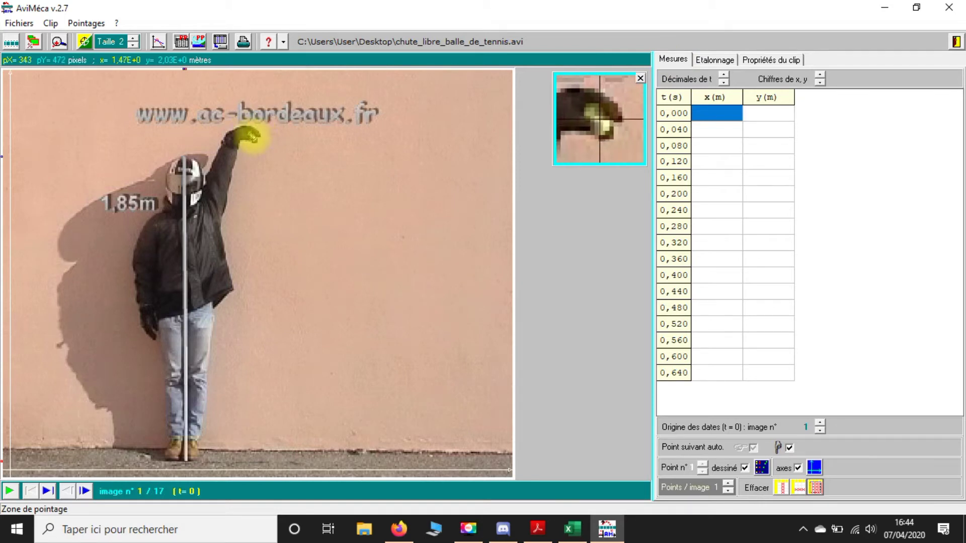
pyautogui.click(252, 136)
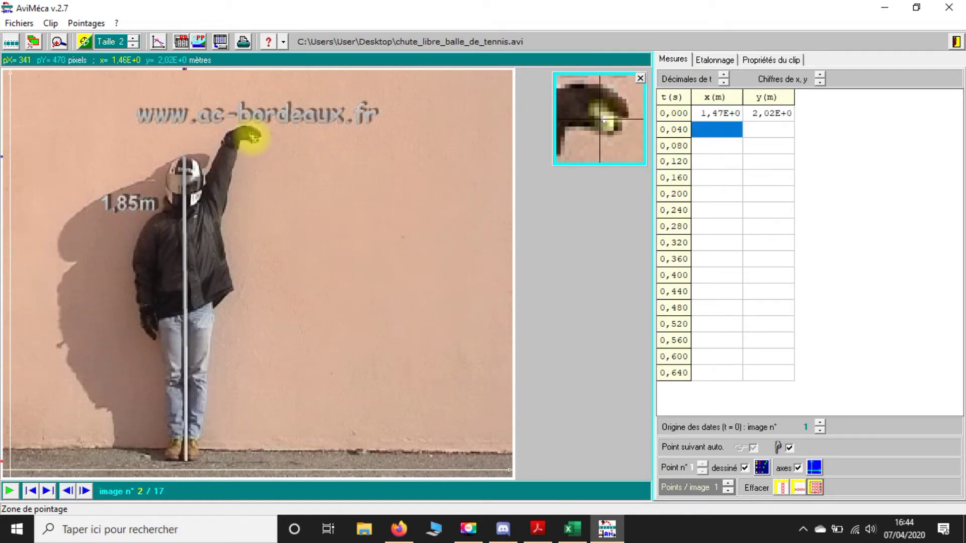
pyautogui.click(255, 138)
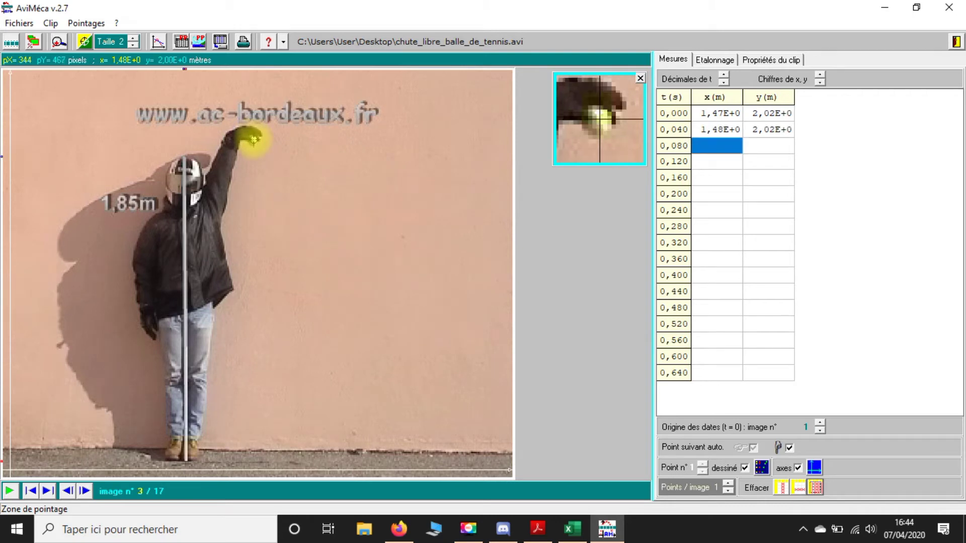
pyautogui.click(254, 140)
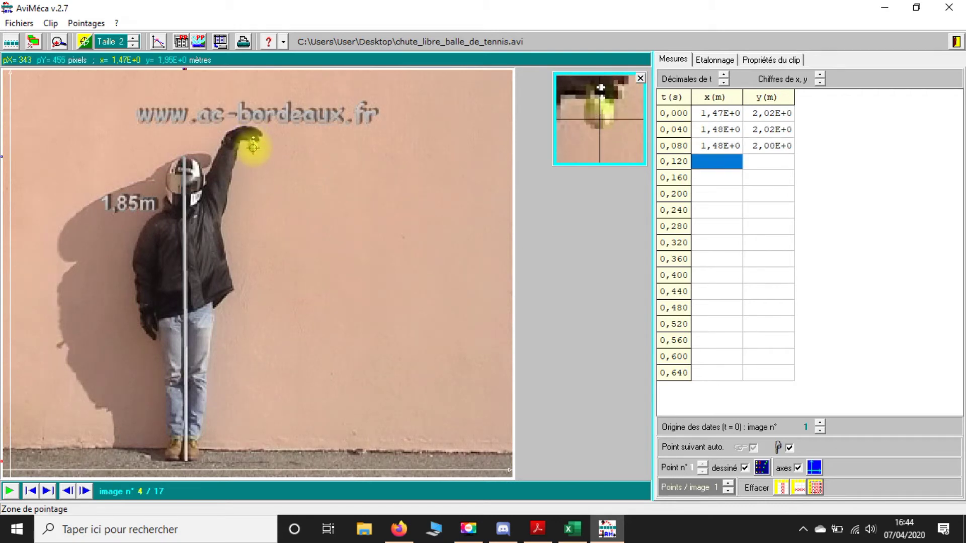
pyautogui.click(254, 145)
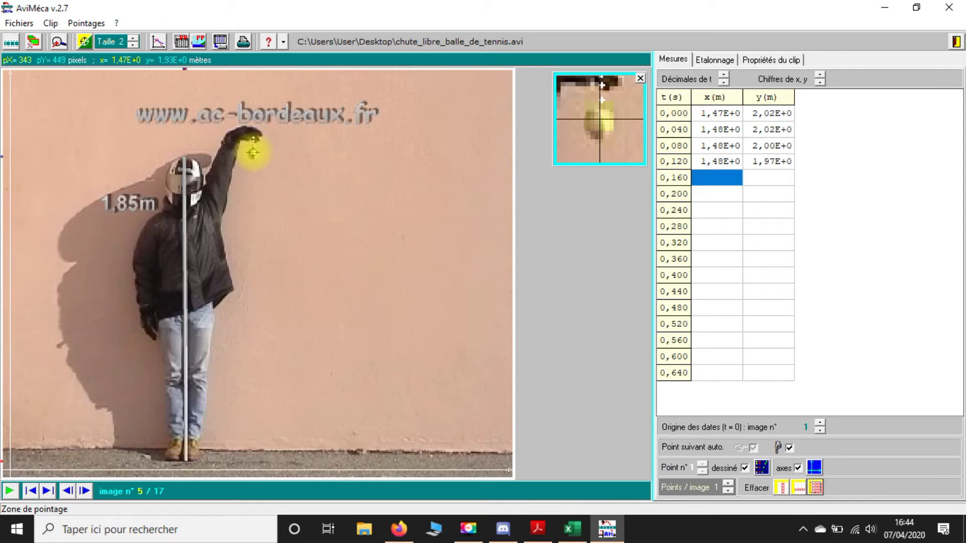
pyautogui.click(253, 153)
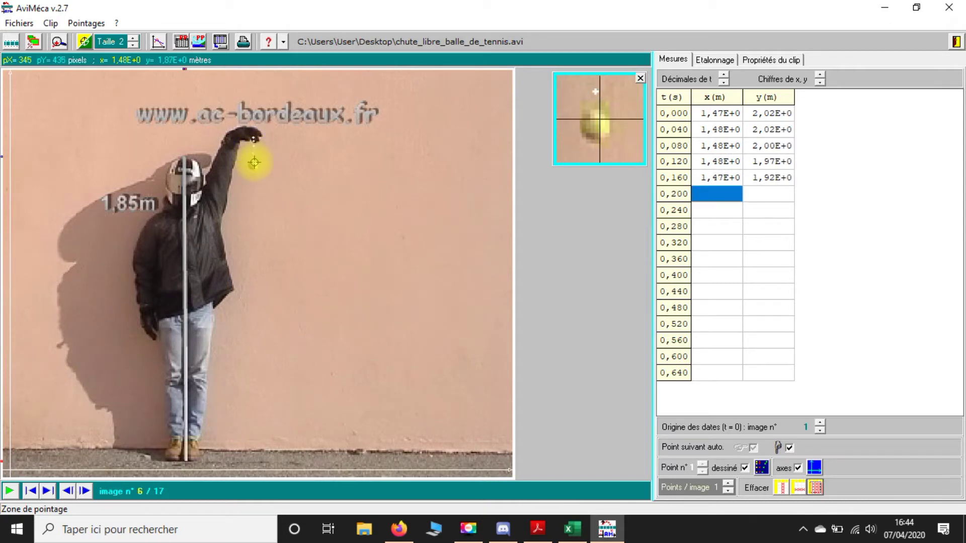
pyautogui.click(254, 164)
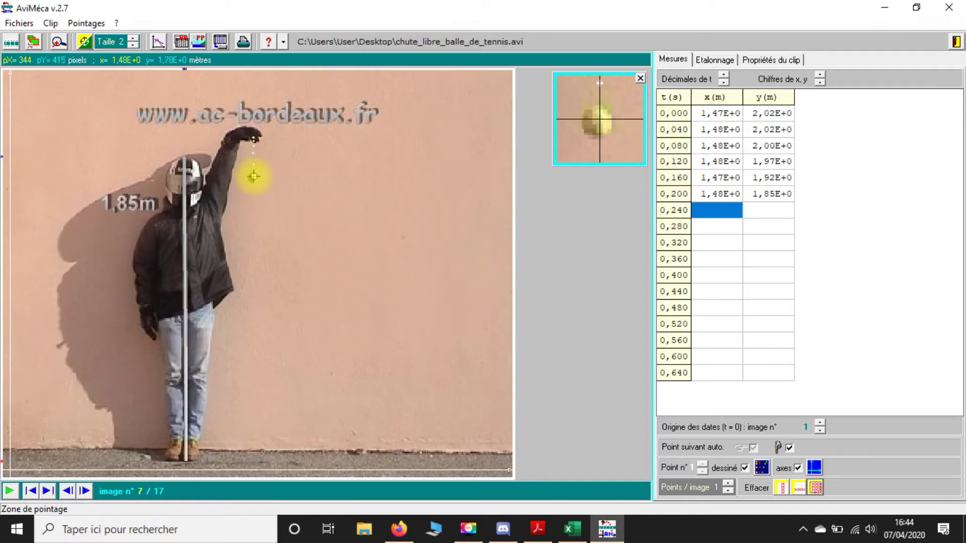
pyautogui.click(254, 176)
pyautogui.click(253, 191)
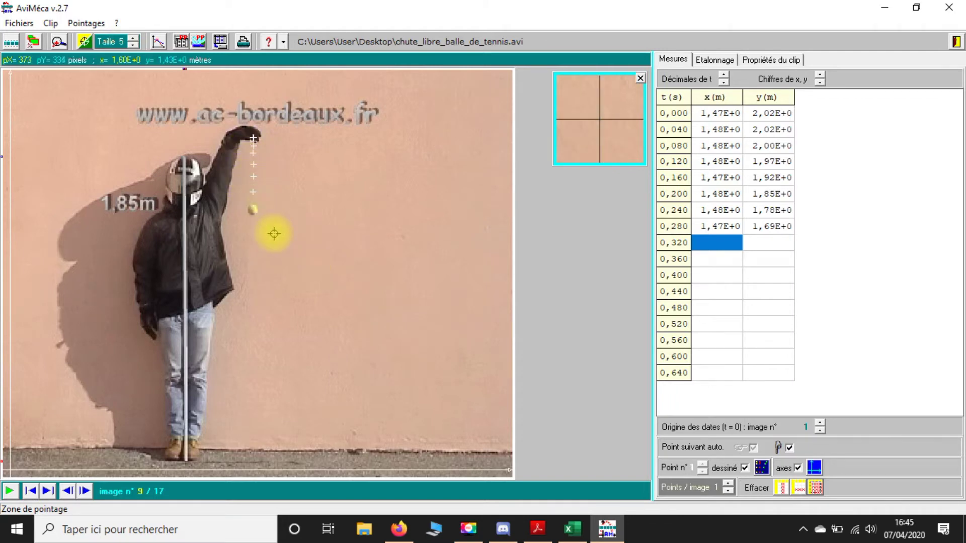
# Change the appearance of the plotted points to red circles
pyautogui.click(760, 469)
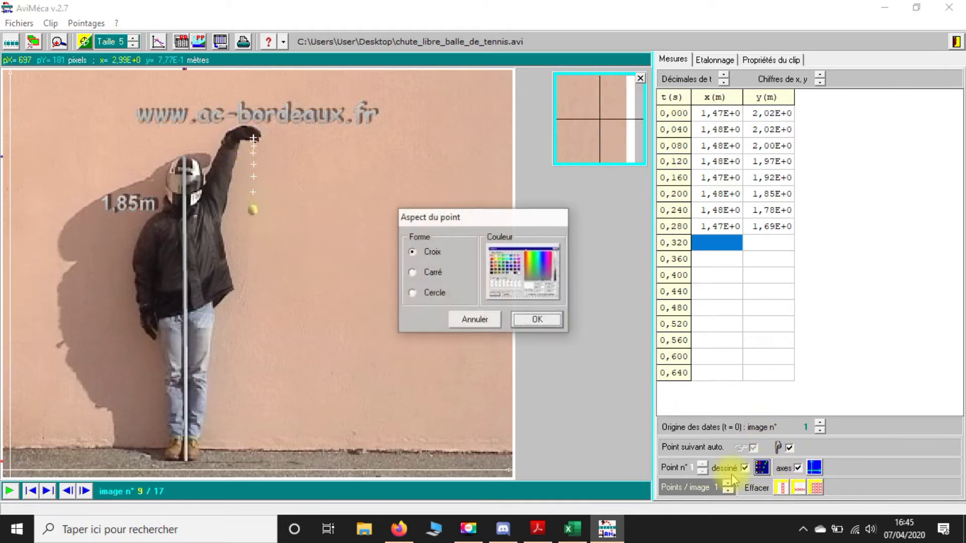
pyautogui.click(413, 294)
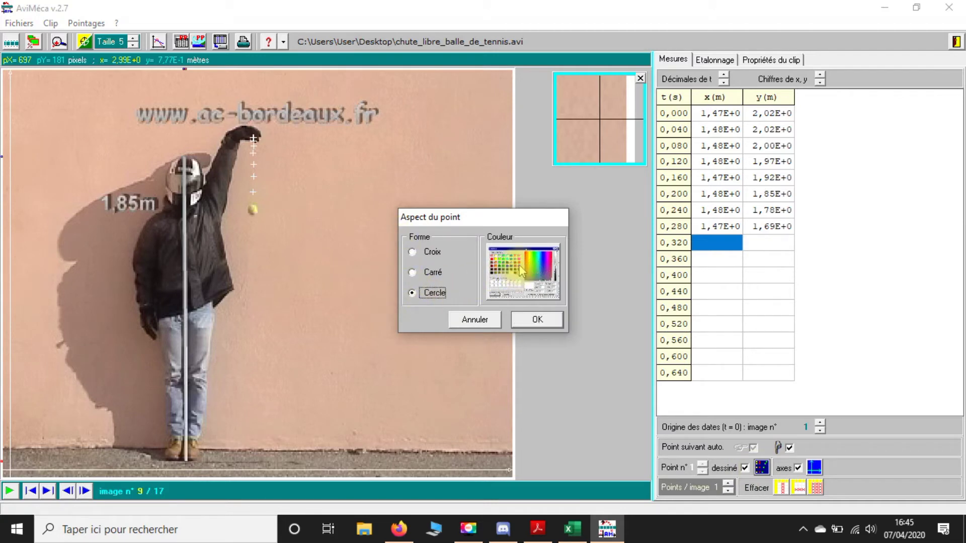
pyautogui.click(520, 274)
pyautogui.click(422, 162)
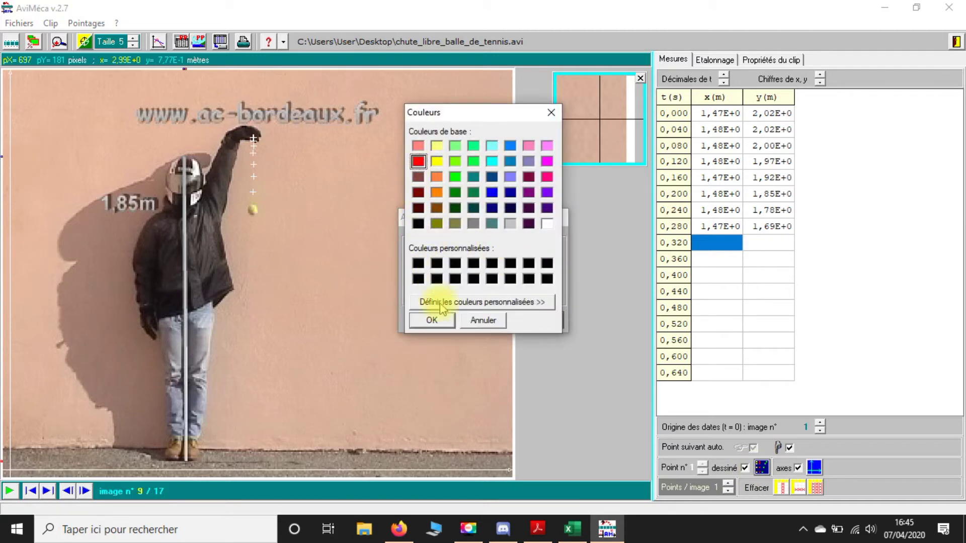
pyautogui.click(432, 321)
pyautogui.click(526, 322)
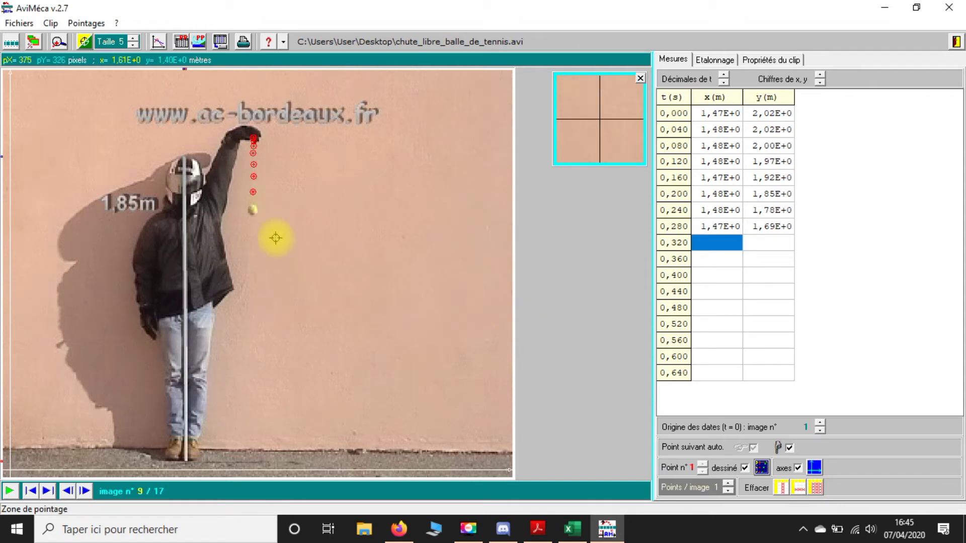
# Record the tennis ball's centre on the remaining images, 9 to 17
pyautogui.click(253, 209)
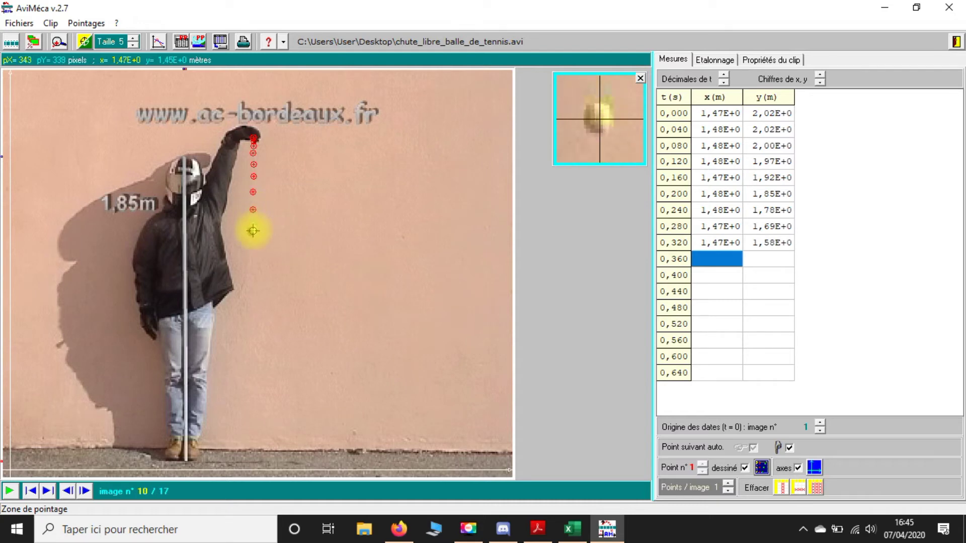
pyautogui.click(253, 230)
pyautogui.click(253, 252)
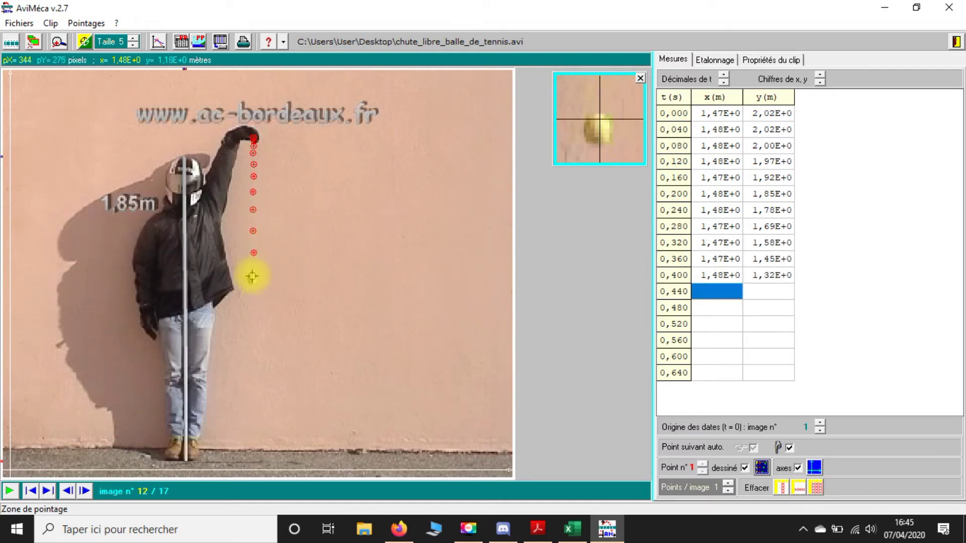
pyautogui.click(251, 282)
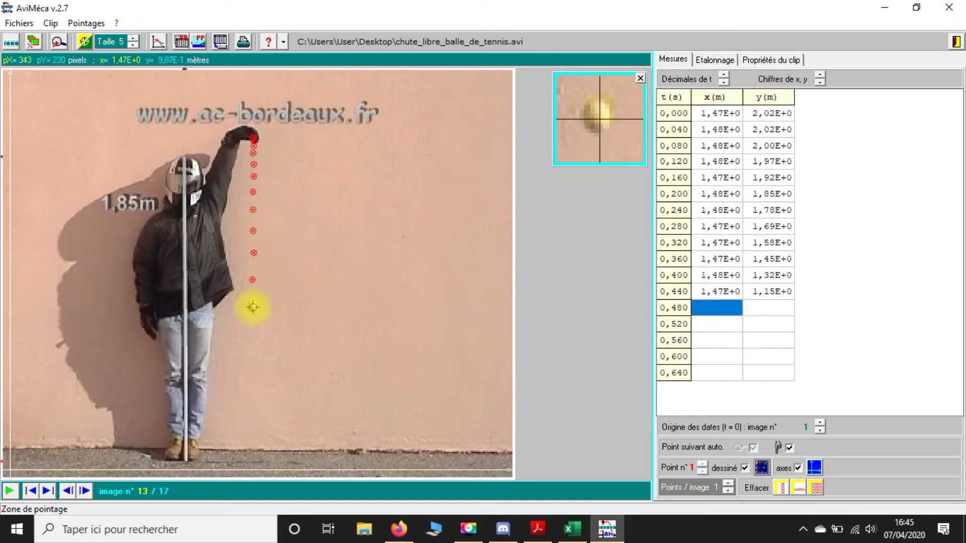
pyautogui.click(253, 307)
pyautogui.click(252, 335)
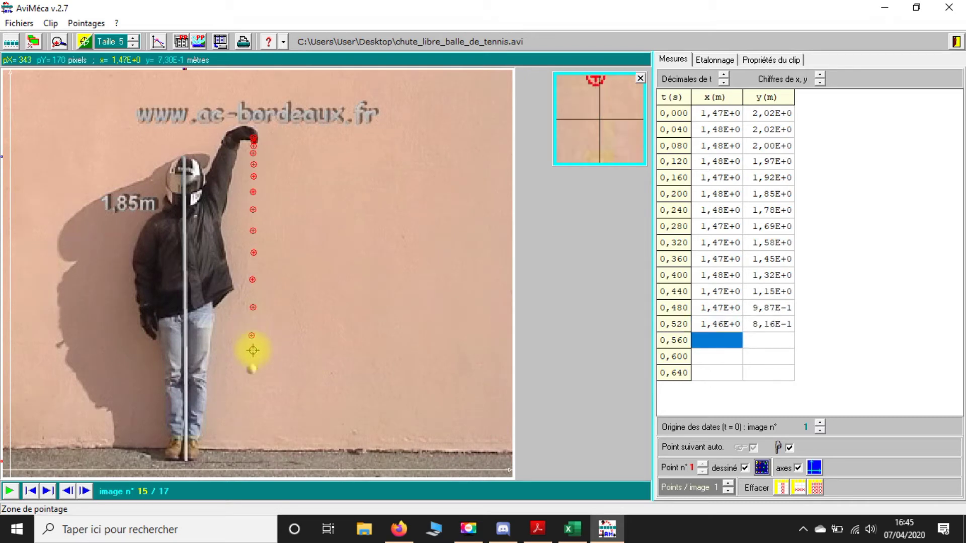
pyautogui.click(251, 371)
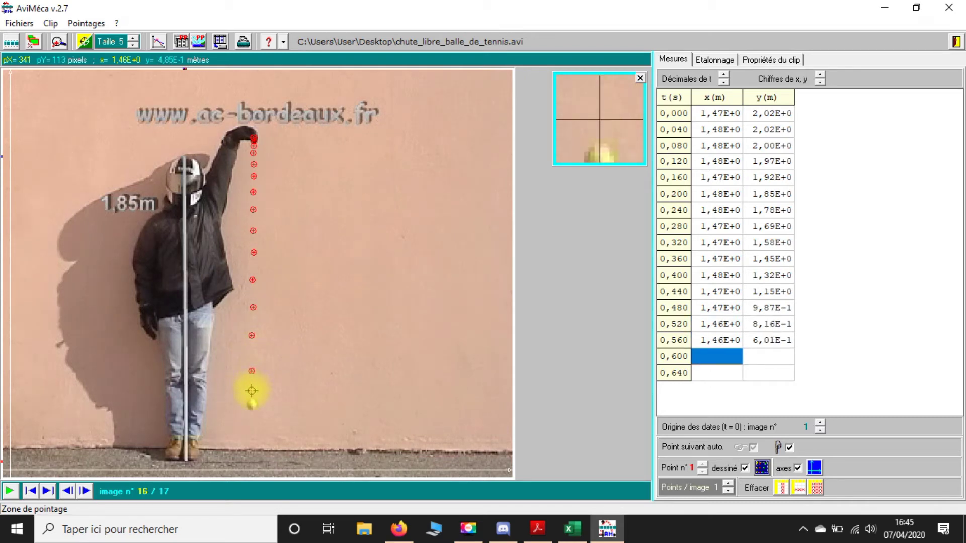
pyautogui.click(252, 404)
pyautogui.click(250, 442)
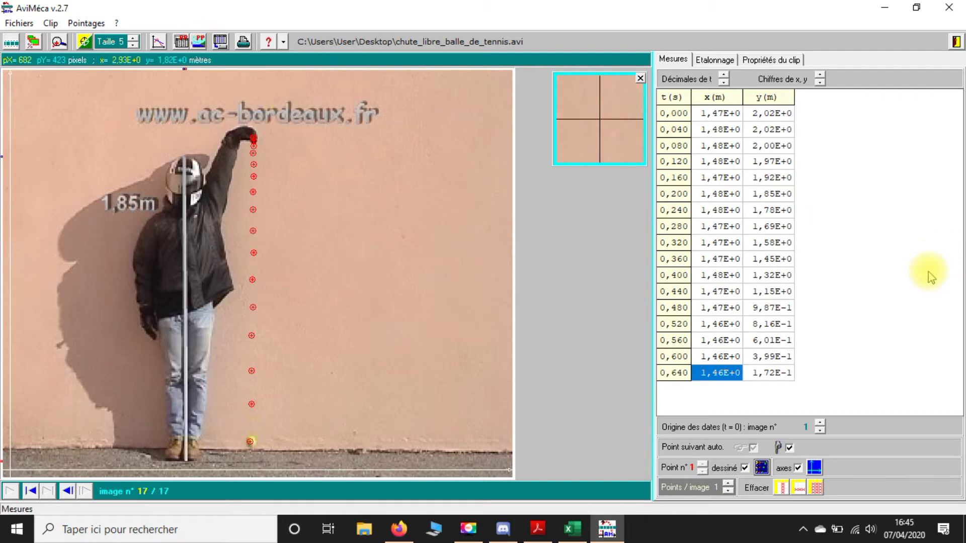
# Copy the measurements table to the clipboard
pyautogui.click(19, 23)
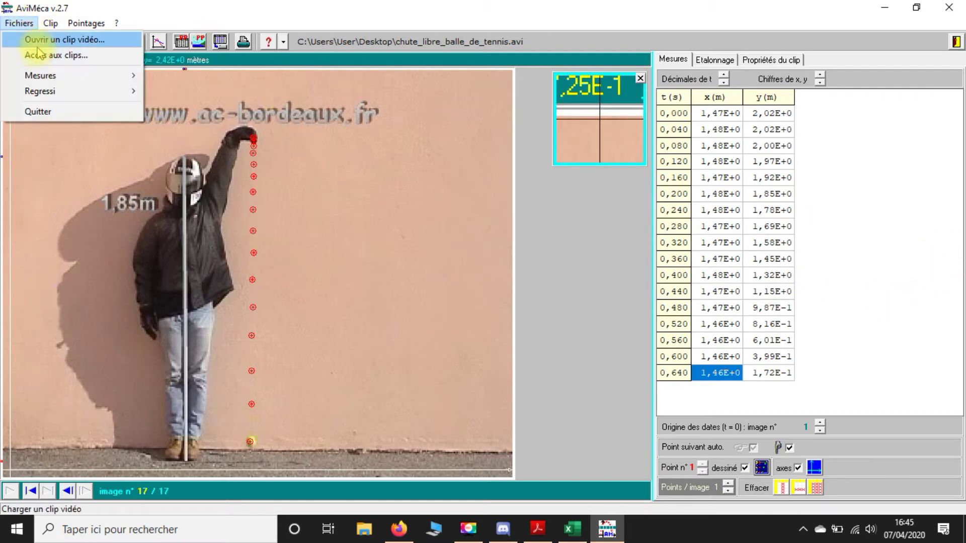
pyautogui.moveTo(38, 76)
pyautogui.moveTo(287, 76)
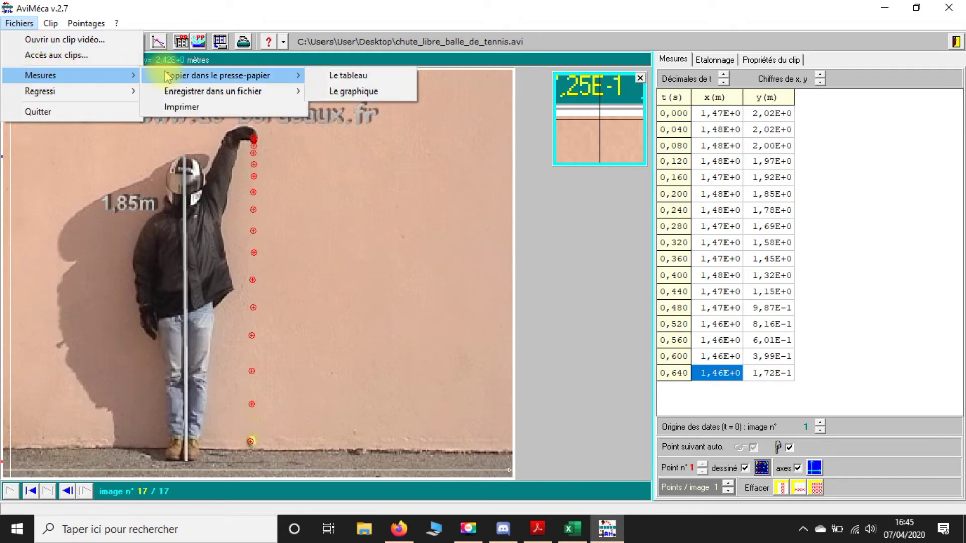
pyautogui.click(342, 75)
pyautogui.click(553, 362)
# Switch to the blank Excel workbook and paste the AviMéca measurements starting at cell A1
pyautogui.click(573, 528)
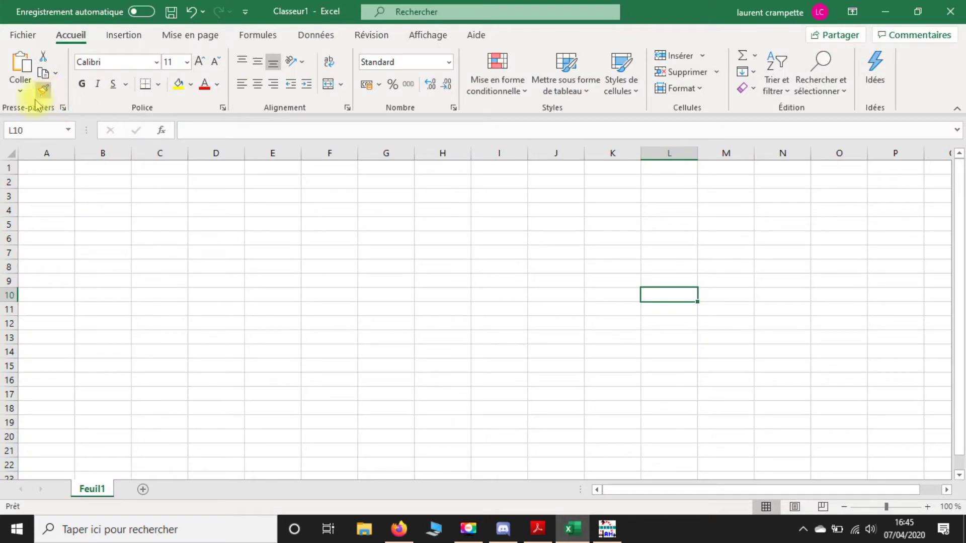
pyautogui.click(42, 166)
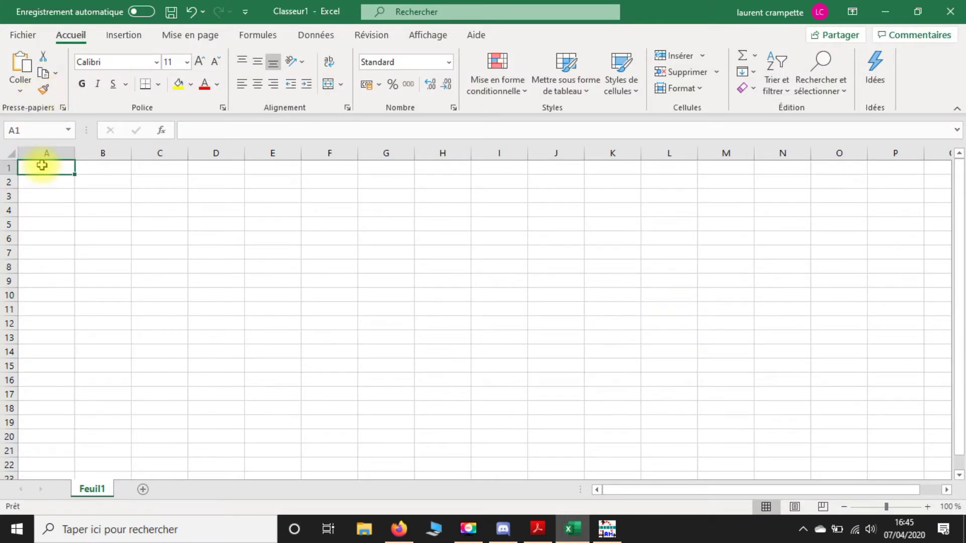
pyautogui.write('Pointages AviMéca t\tx\ty s\tm\tm 0\t1,47E+00\t2,02E+00 0,04\t1,48E+00\t2,02E+00 0,08\t1,48E+00\t2,00E+00 0,12\t1,48E+00\t1,97E+00 0,16\t1,47E+00\t1,92E+00 0,2\t1,48E+00\t1,85E+00 0,24\t1,48E+00\t1,78E+00 0,28\t1,47E+00\t1,69E+00 0,32\t1,47E+00\t1,58E+00 0,36\t1,47E+00\t1,45E+00 0,4\t1,48E+00\t1,32E+00 0,44\t1,47E+00\t1,15E+00 0,48\t1,47E+00\t9,87E-01 0,52\t1,46E+00\t8,16E-01 0,56\t1,46E+00\t6,01E-01 0,6\t1,46E+00\t3,99E-01 0,64\t1,46E+00\t1,72E-01')
pyautogui.click(267, 246)
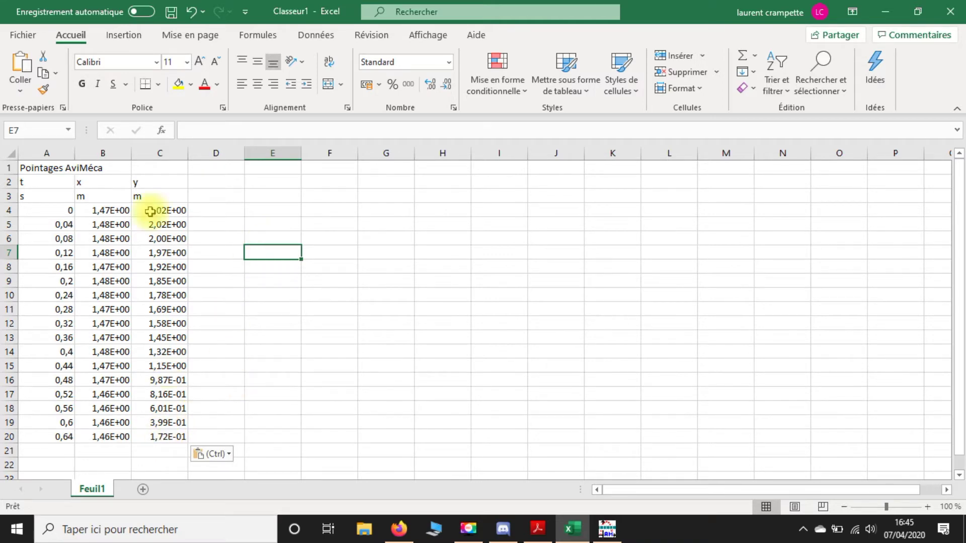
# Apply the Standard number format to columns A to C
pyautogui.moveTo(32, 153); pyautogui.dragTo(161, 154)
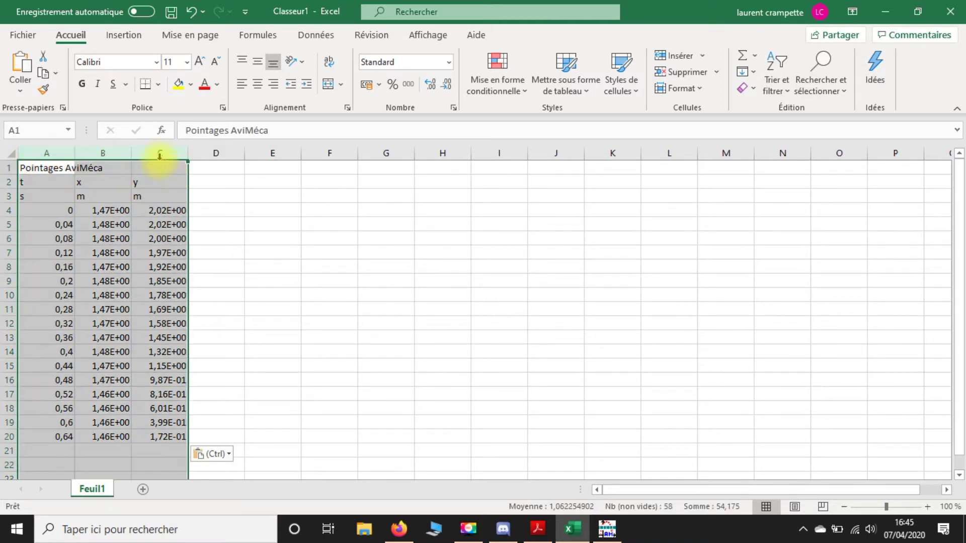
pyautogui.rightClick(159, 156)
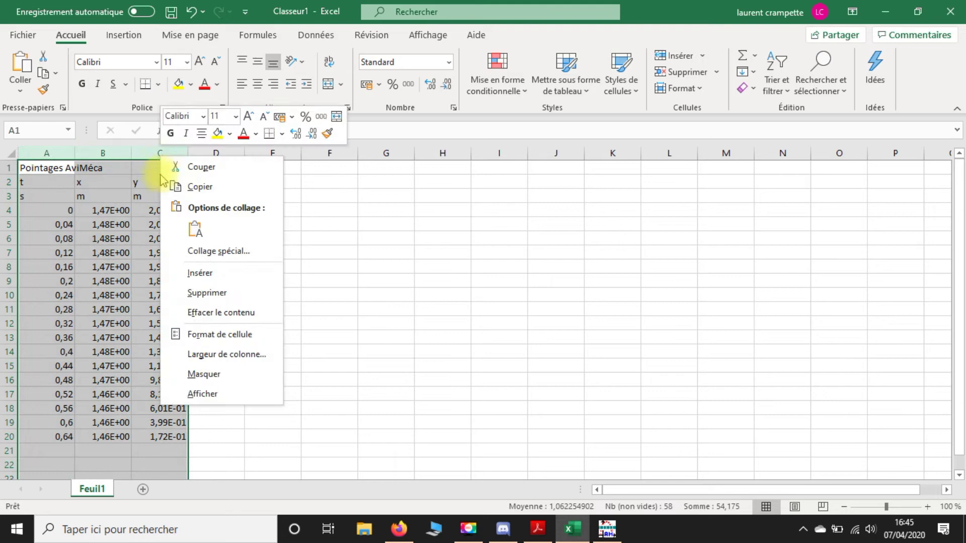
pyautogui.click(227, 336)
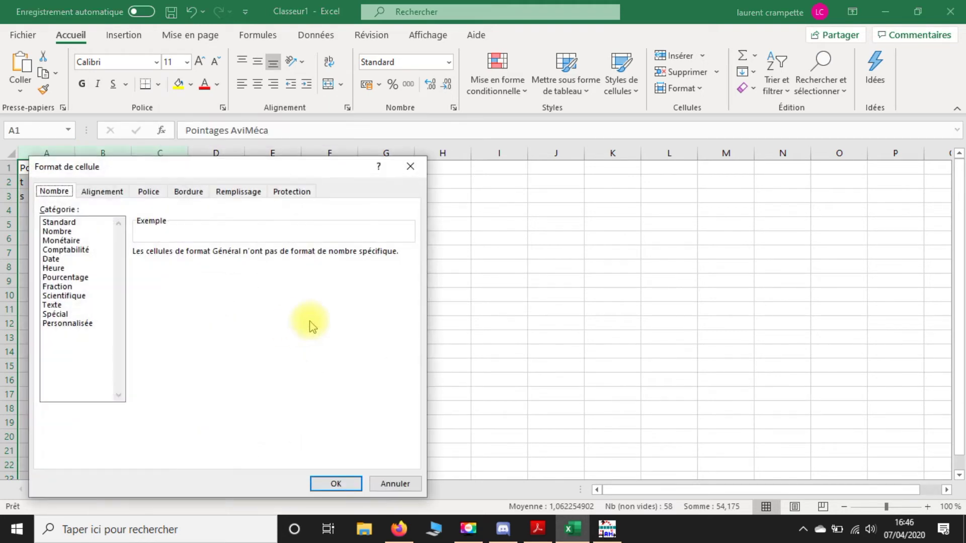
pyautogui.click(59, 222)
pyautogui.click(336, 483)
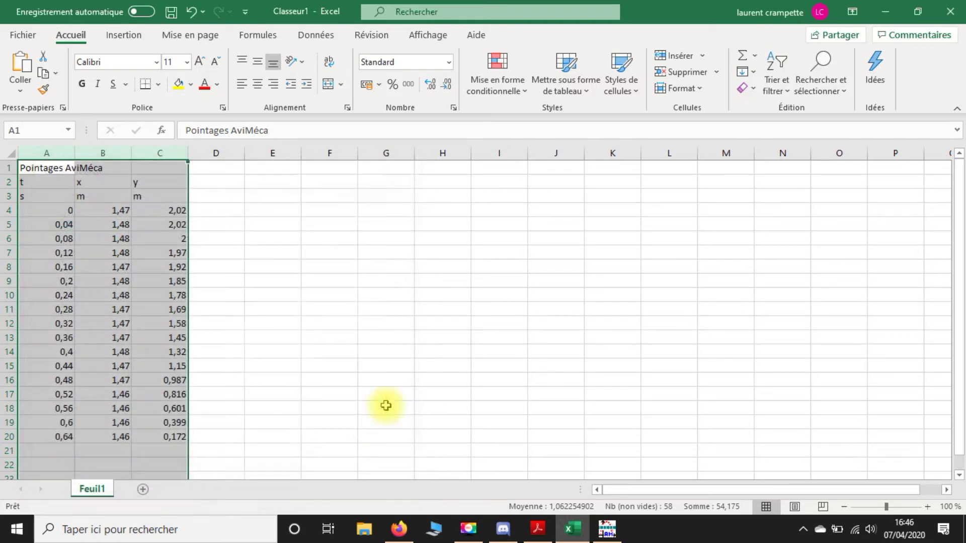
pyautogui.click(277, 364)
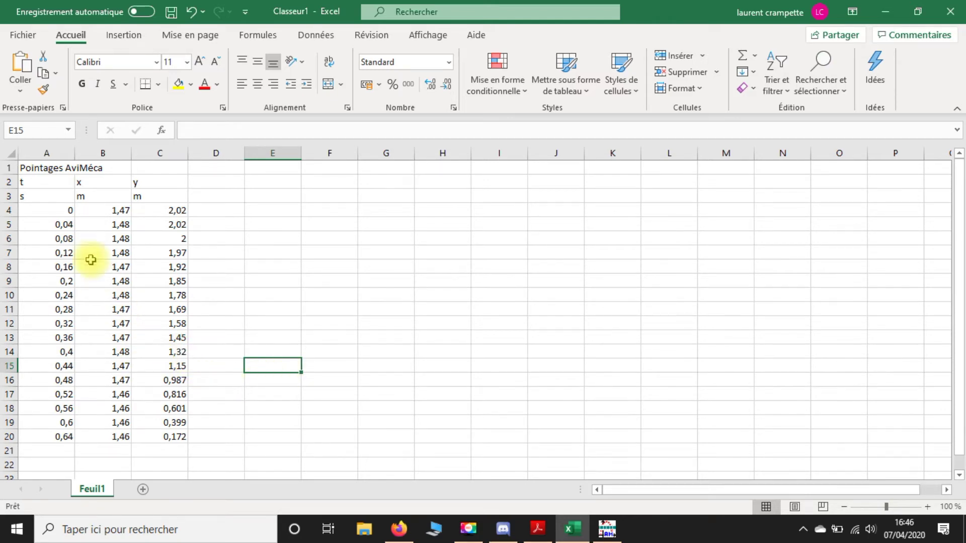
# Examine the t, x and y values in rows 4 to 20, and compare them with the tracked points in AviMéca
pyautogui.moveTo(48, 209); pyautogui.dragTo(39, 448)
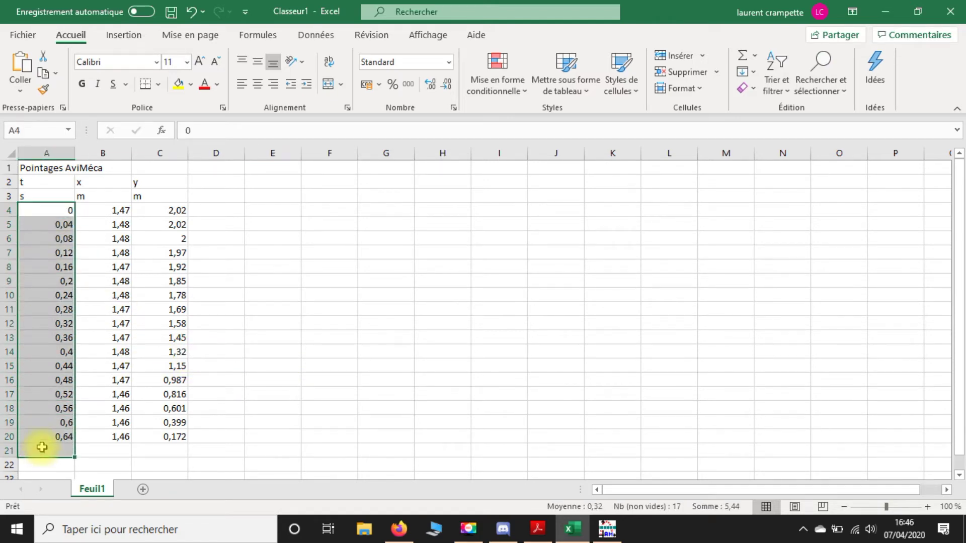
pyautogui.click(63, 213)
pyautogui.click(47, 394)
pyautogui.click(50, 436)
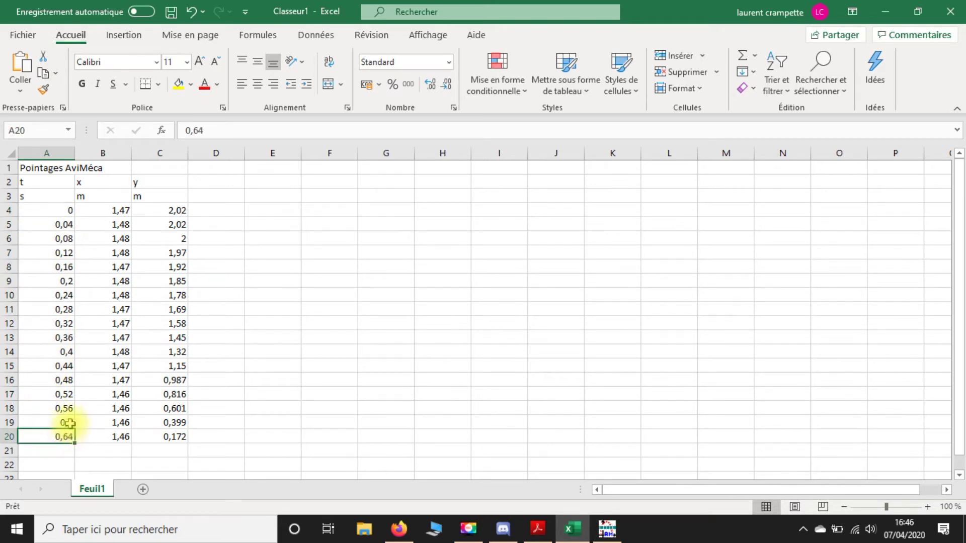
pyautogui.moveTo(52, 212); pyautogui.dragTo(59, 250)
pyautogui.click(55, 242)
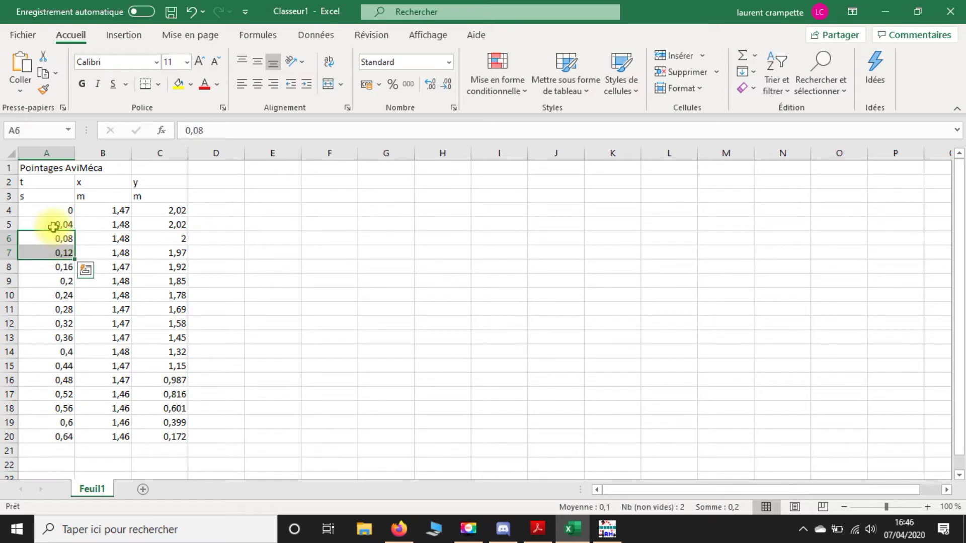
pyautogui.moveTo(97, 211); pyautogui.dragTo(105, 442)
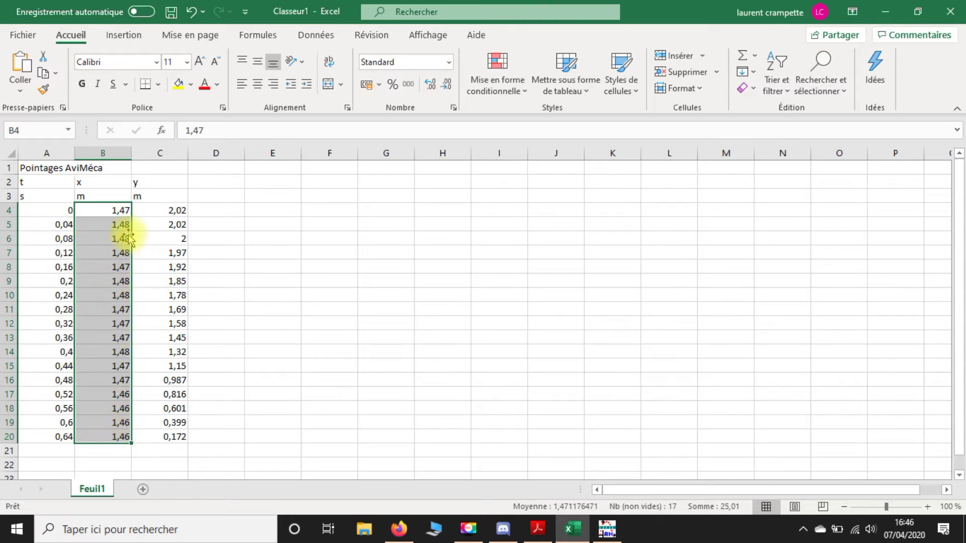
pyautogui.moveTo(138, 211); pyautogui.dragTo(173, 437)
pyautogui.click(253, 428)
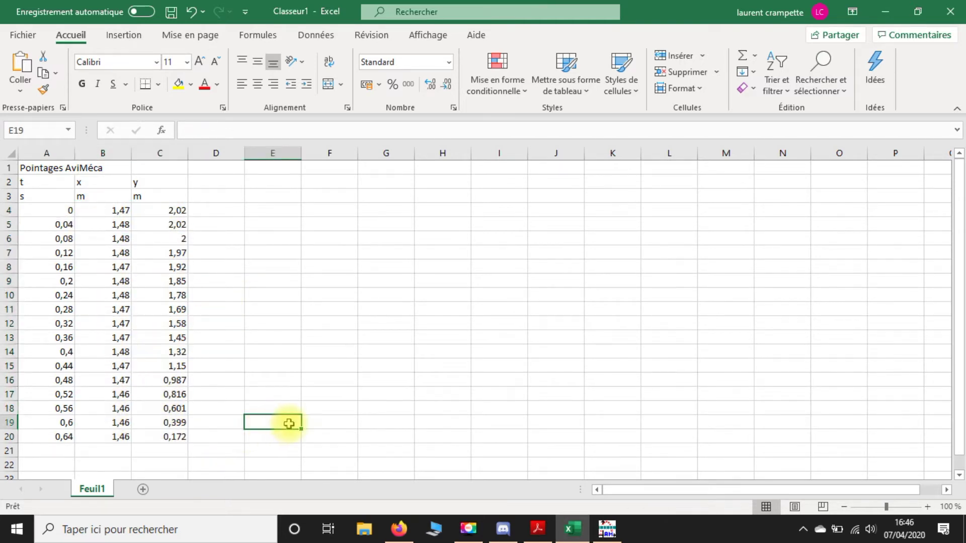
pyautogui.click(607, 529)
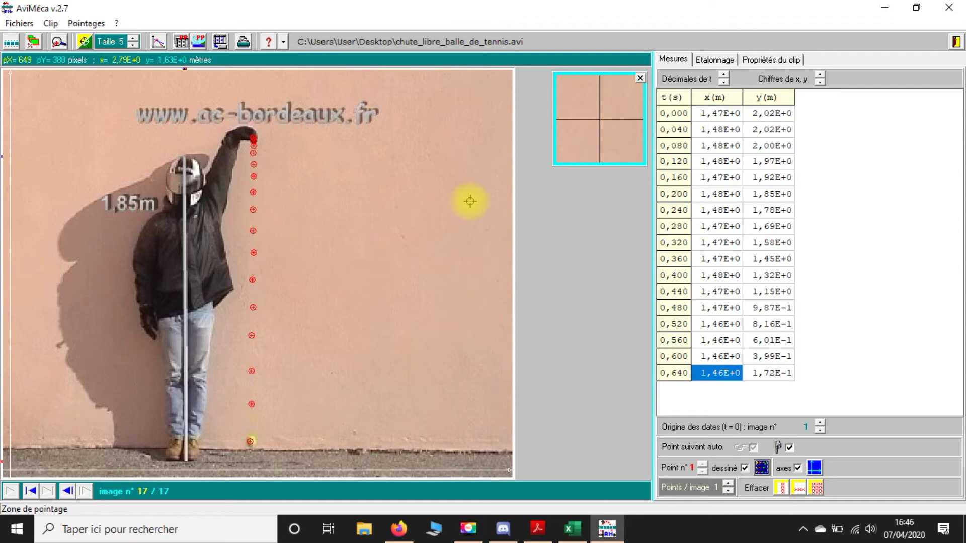
pyautogui.click(885, 7)
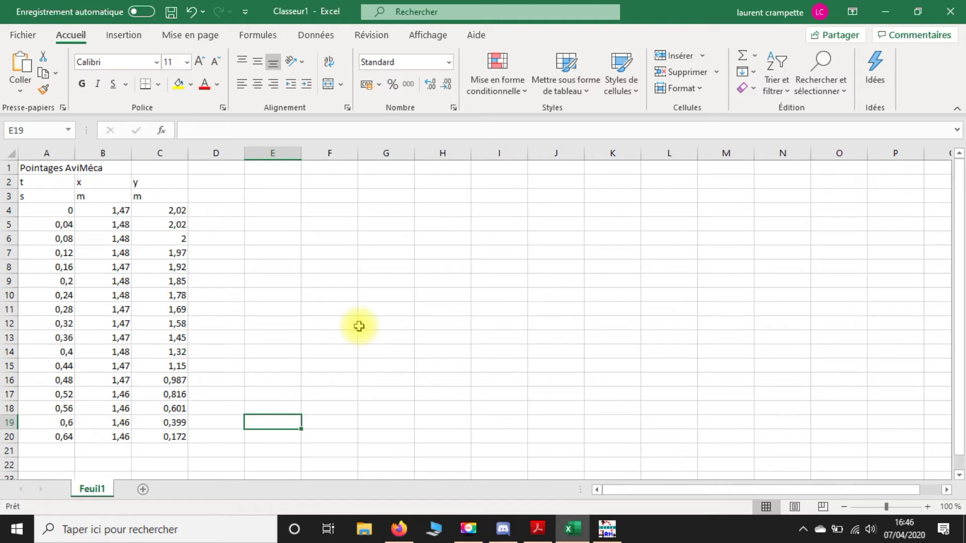
# Enter the column header "Vy (m/s)" in cell E3
pyautogui.click(269, 198)
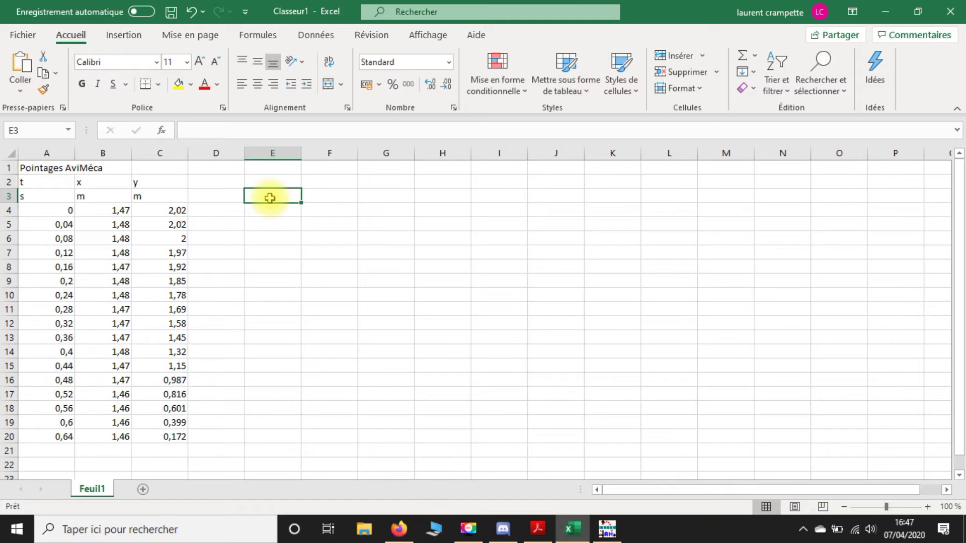
pyautogui.write('V')
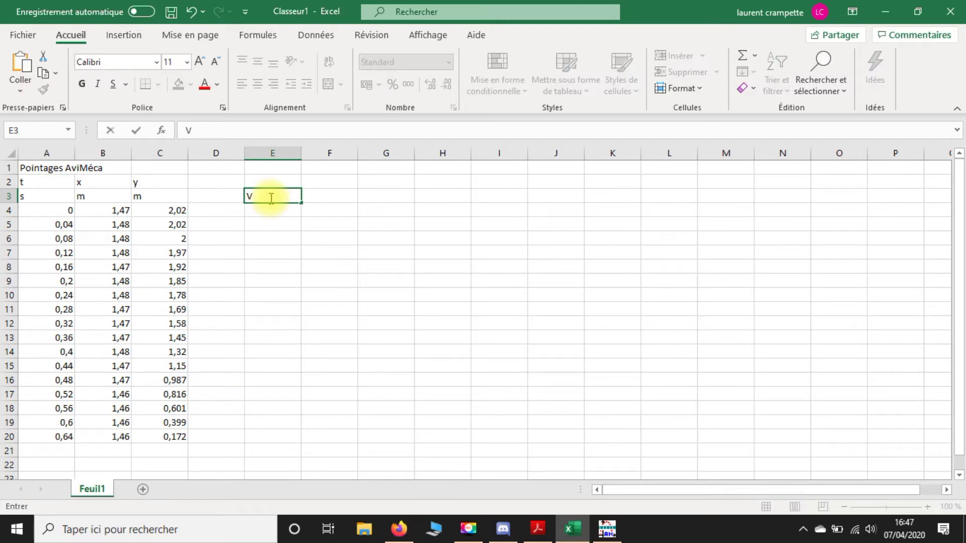
pyautogui.write('m')
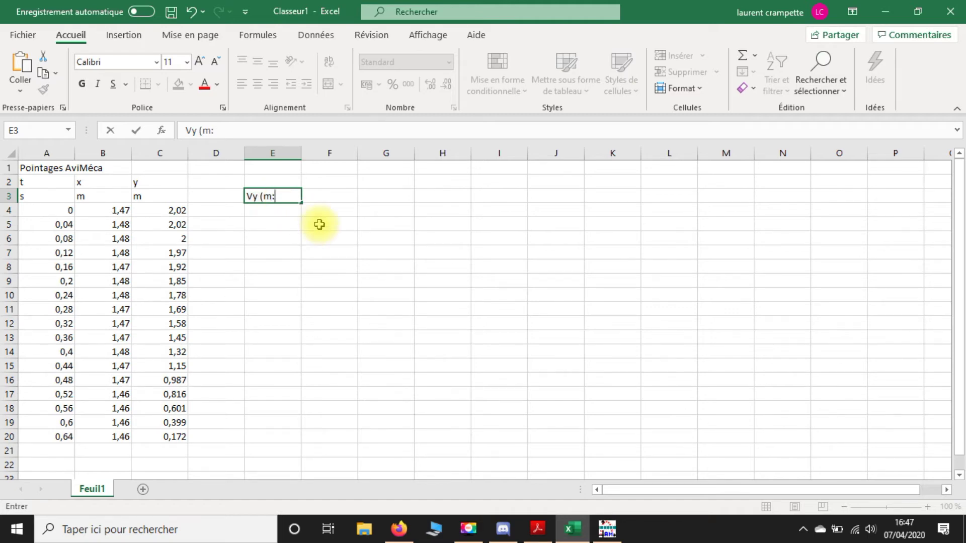
pyautogui.write('/s')
pyautogui.press('Return')
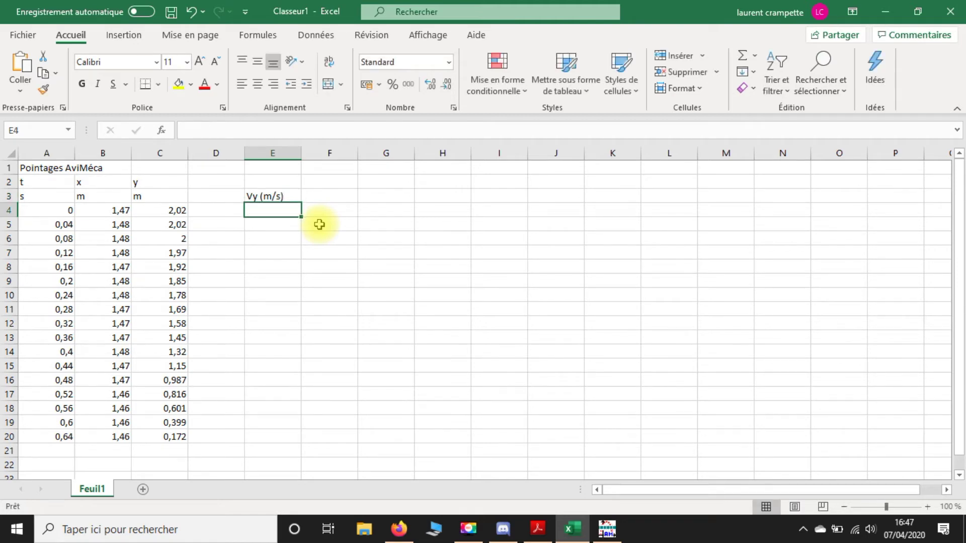
# Check the tracked points in AviMéca, and enter the vertical velocity formula =(C6-C4)/(A6-A4) in cell E5 of the Excel sheet
pyautogui.press('Down')
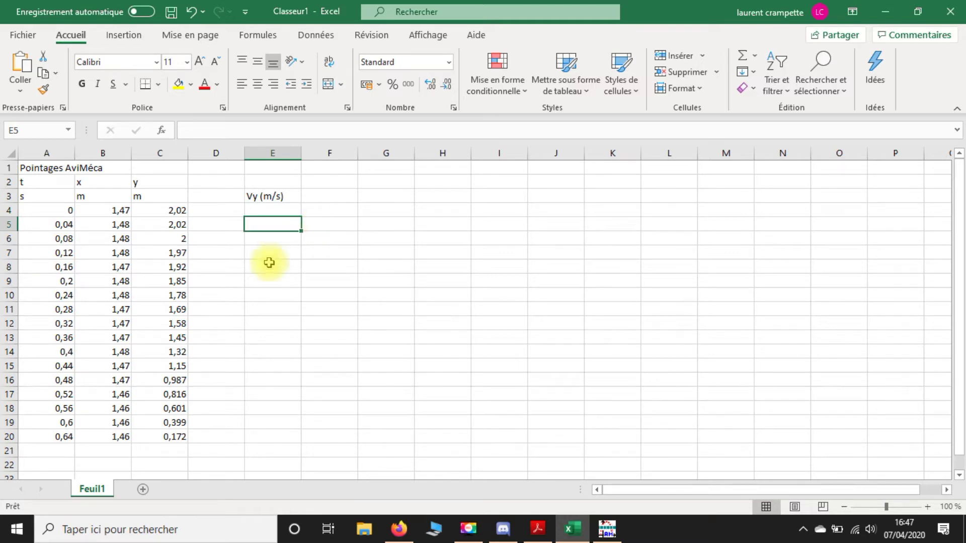
pyautogui.click(607, 529)
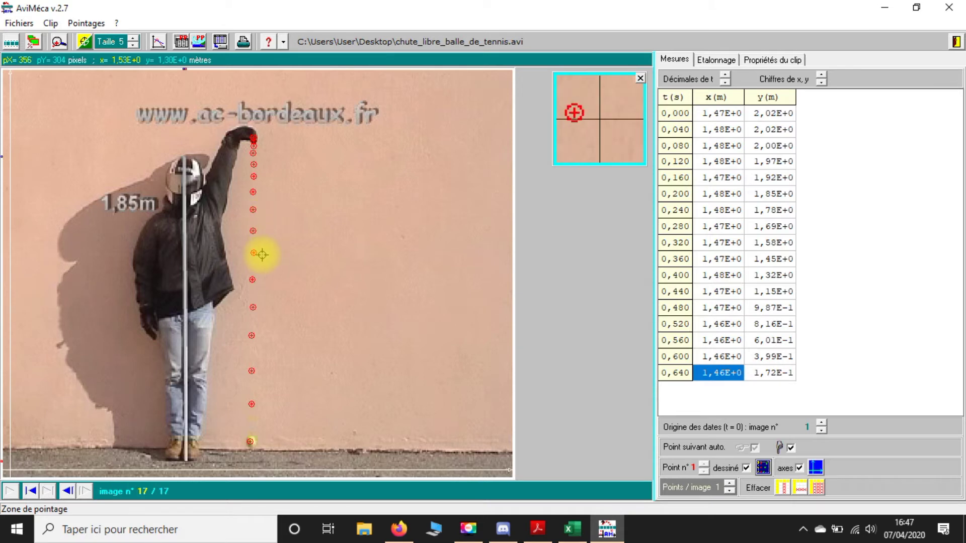
pyautogui.click(883, 8)
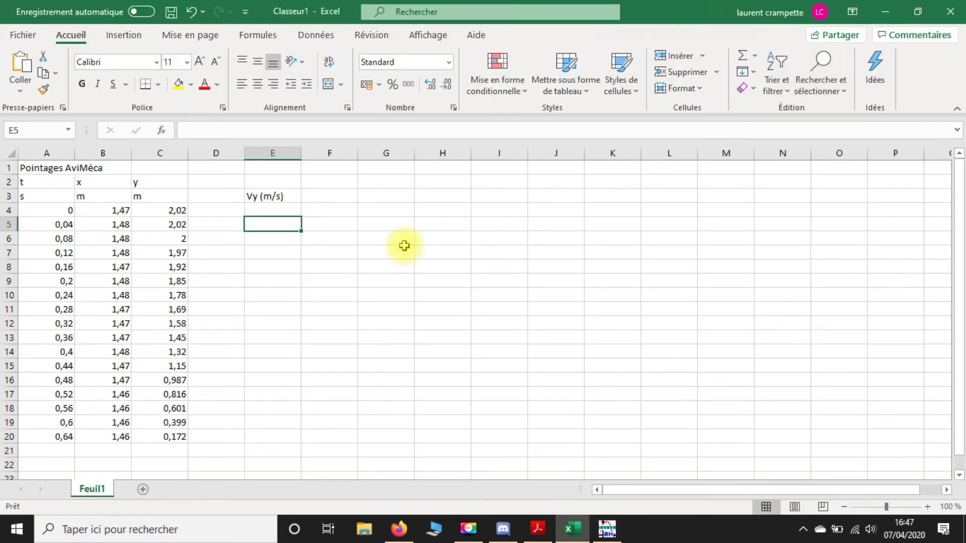
pyautogui.doubleClick(274, 227)
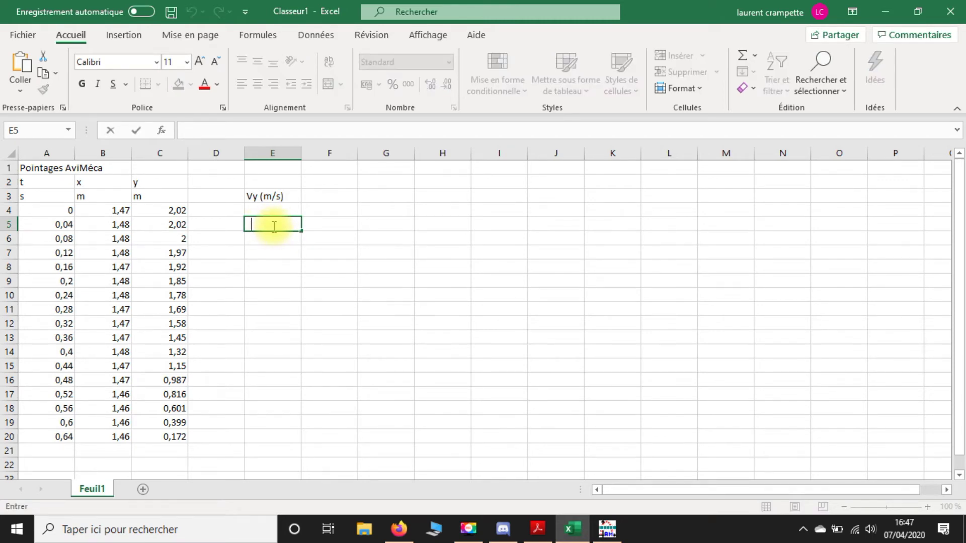
pyautogui.write('=(')
pyautogui.click(174, 239)
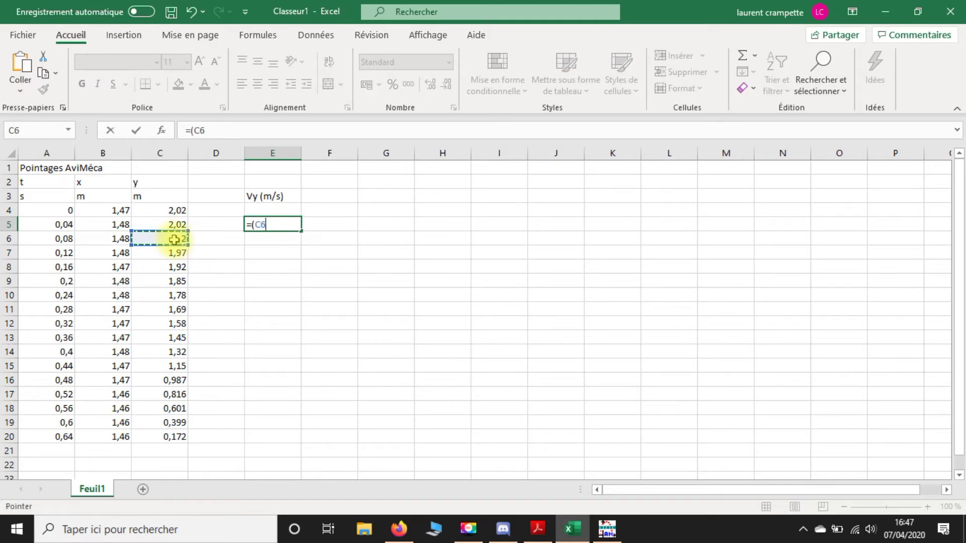
pyautogui.write('-')
pyautogui.click(178, 212)
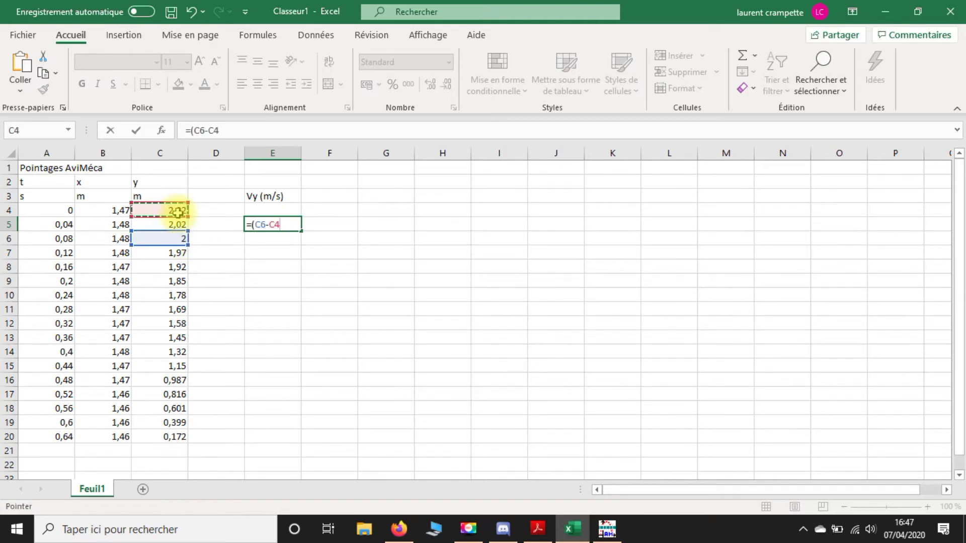
pyautogui.write(')/(')
pyautogui.click(67, 239)
pyautogui.write('-')
pyautogui.click(55, 210)
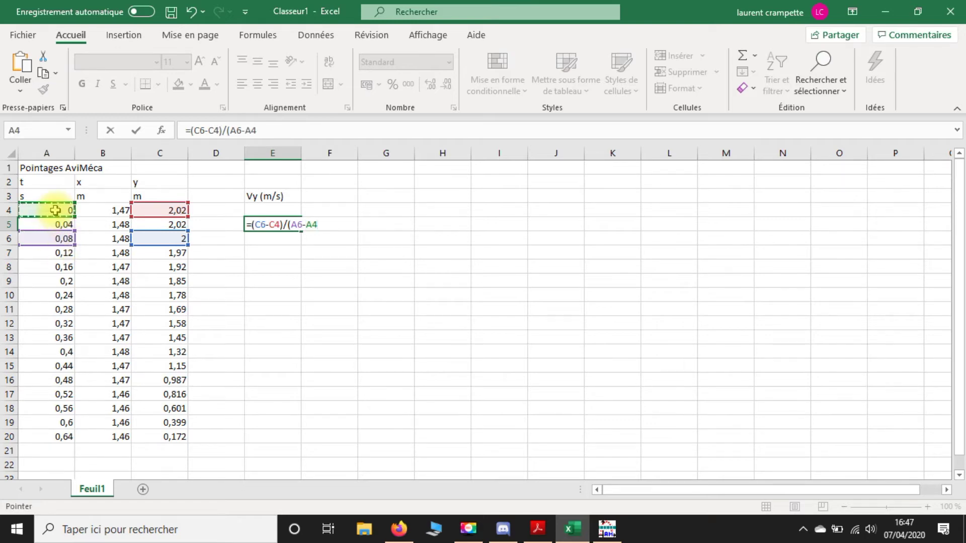
pyautogui.write(')')
pyautogui.press('Return')
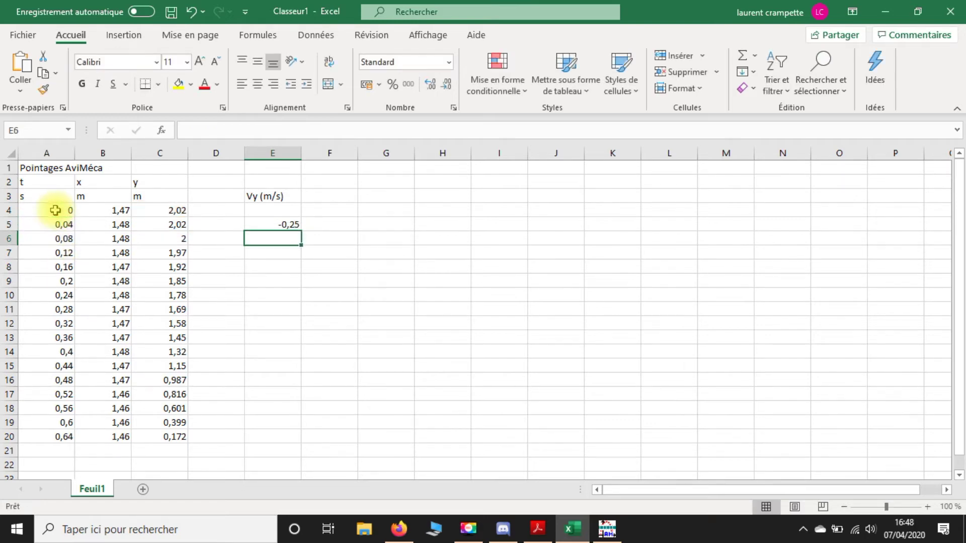
# Fill the velocity formula from E5 down to E20
pyautogui.click(280, 223)
pyautogui.moveTo(301, 231); pyautogui.dragTo(273, 446)
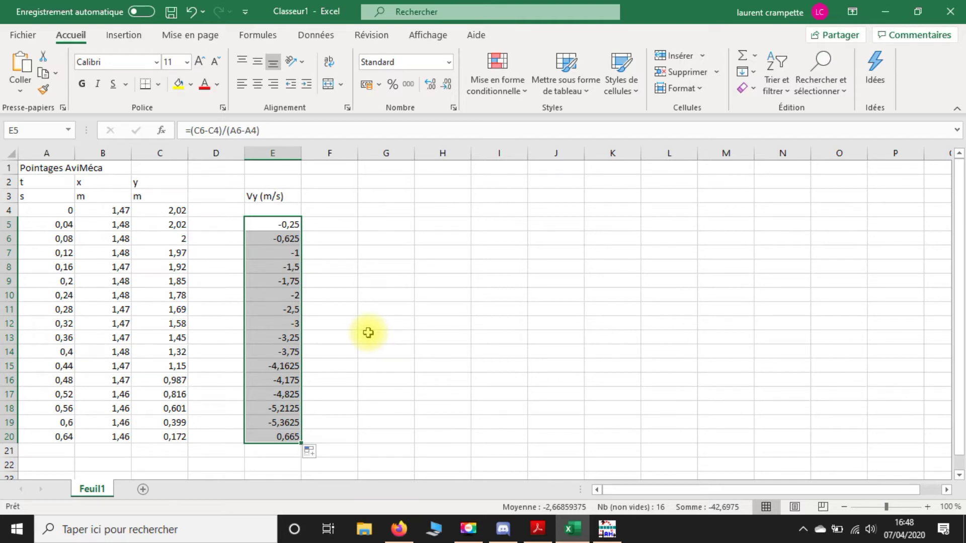
pyautogui.click(267, 461)
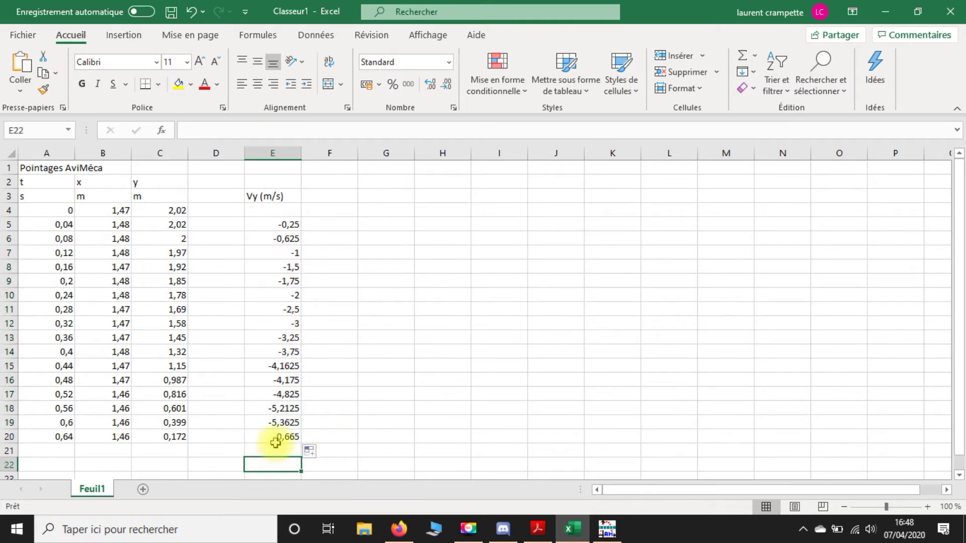
# Inspect the formula in E20, which refers to the empty row 21, and clear that cell
pyautogui.click(282, 438)
pyautogui.click(330, 134)
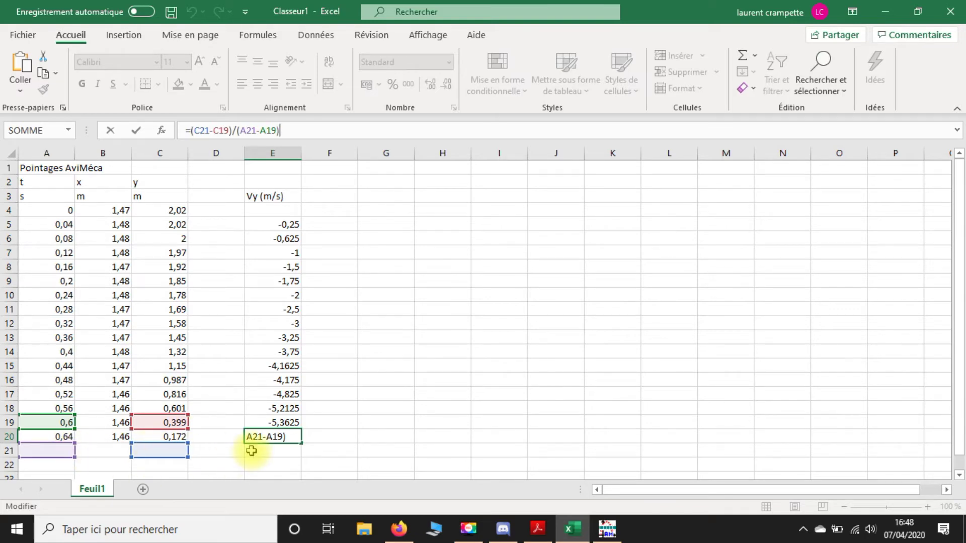
pyautogui.press('Return')
pyautogui.click(293, 436)
pyautogui.press('Delete')
pyautogui.click(338, 417)
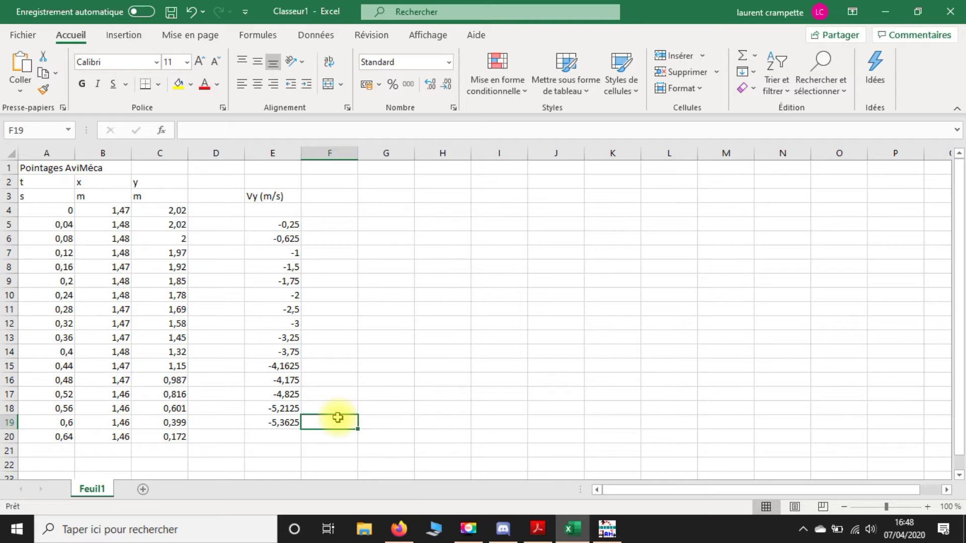
# Look at the ball's trajectory in AviMéca, and enter the header "abs (Vy)" in cell F3 of the Excel sheet
pyautogui.click(612, 500)
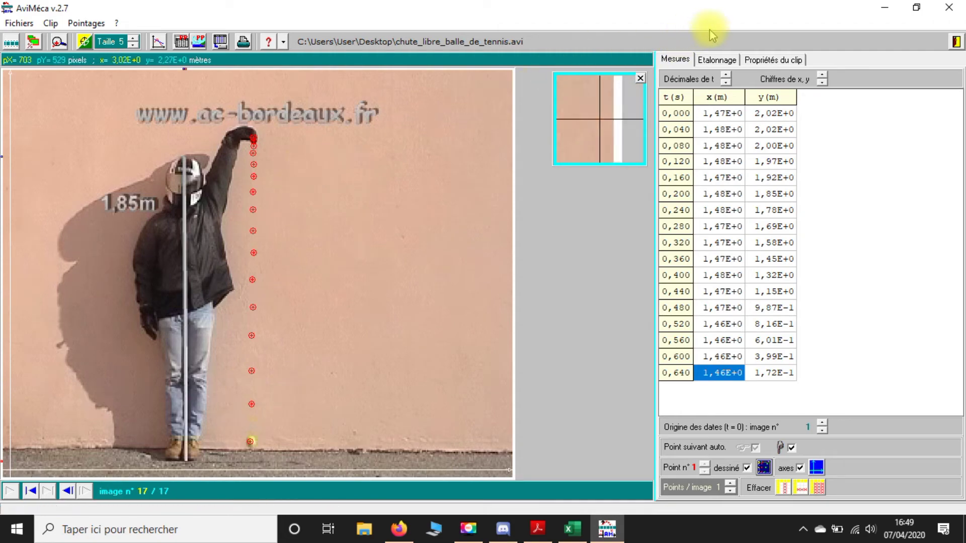
pyautogui.click(882, 8)
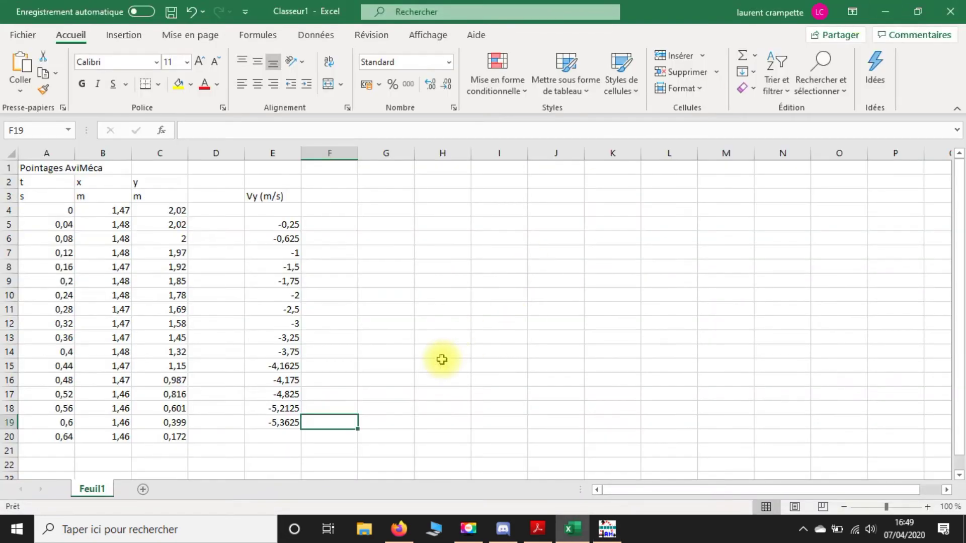
pyautogui.click(316, 196)
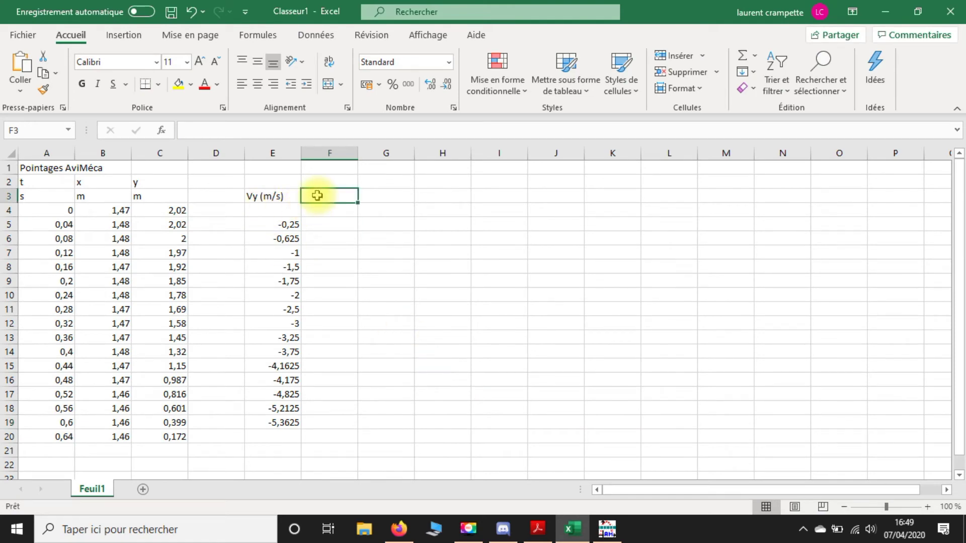
pyautogui.write('V')
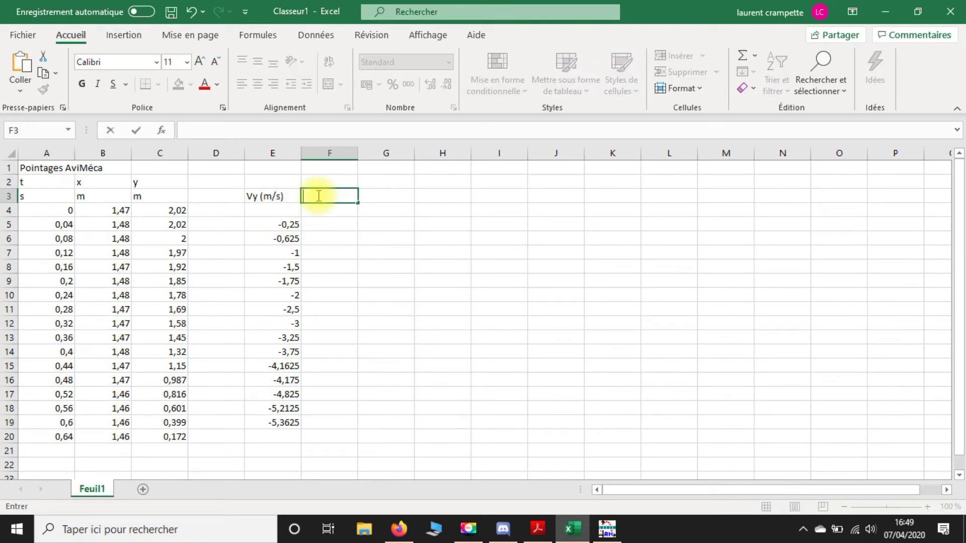
pyautogui.write('abs (Vy')
pyautogui.press('Return')
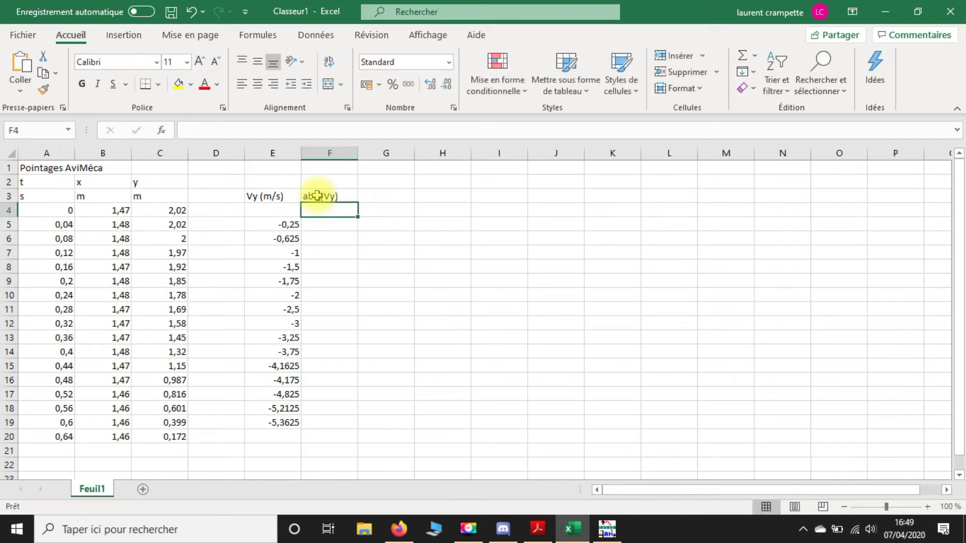
# Enter =ABS(E5) in cell F5 and fill it down to F19
pyautogui.press('Down')
pyautogui.write('=abs(')
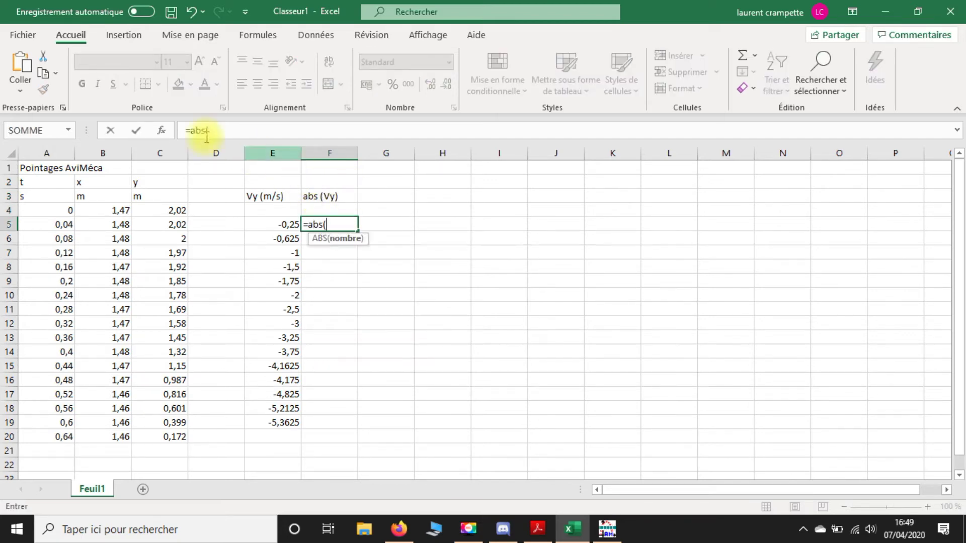
pyautogui.click(276, 228)
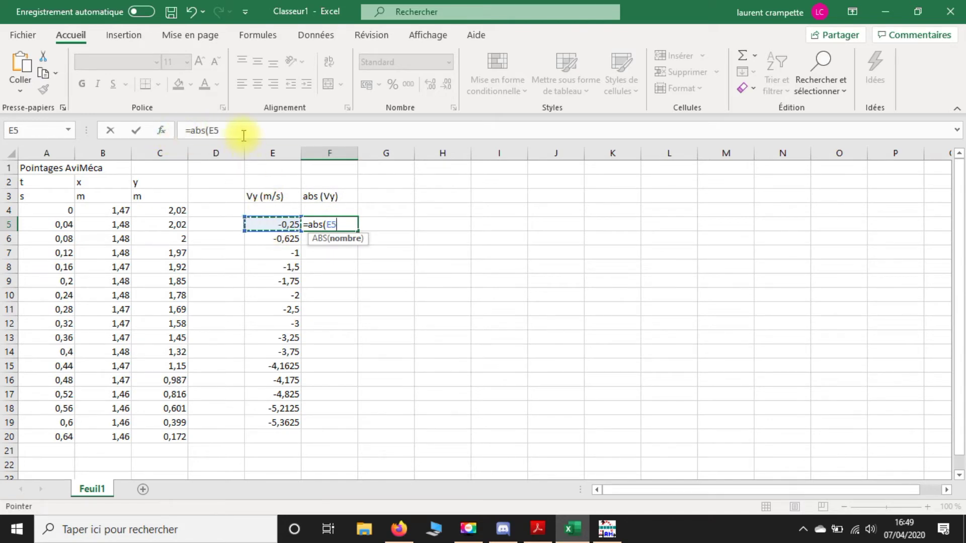
pyautogui.write(')')
pyautogui.press('Return')
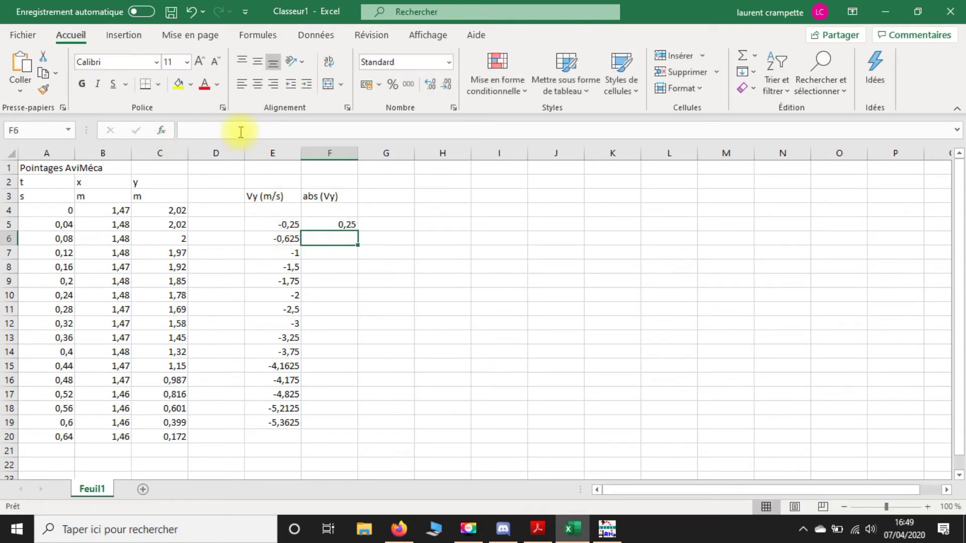
pyautogui.click(314, 221)
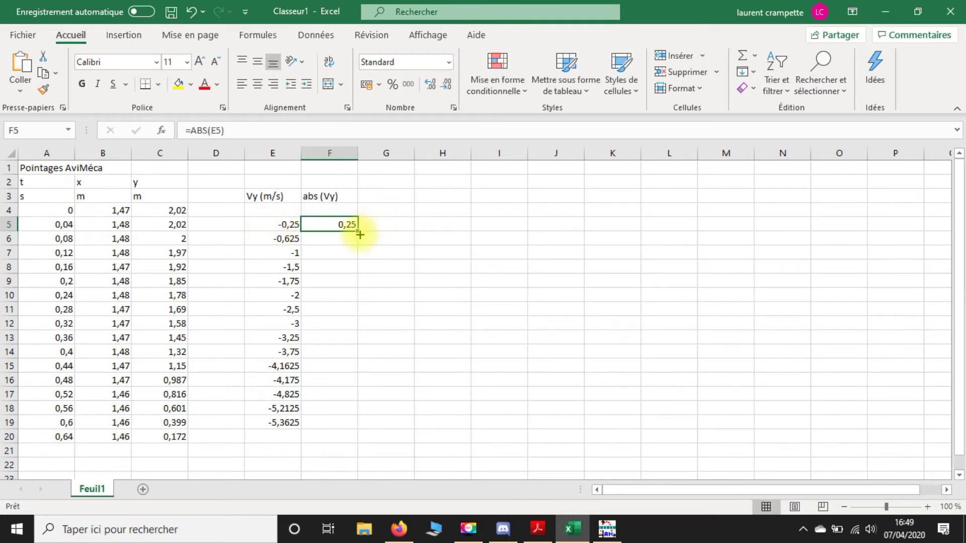
pyautogui.moveTo(359, 231); pyautogui.dragTo(335, 424)
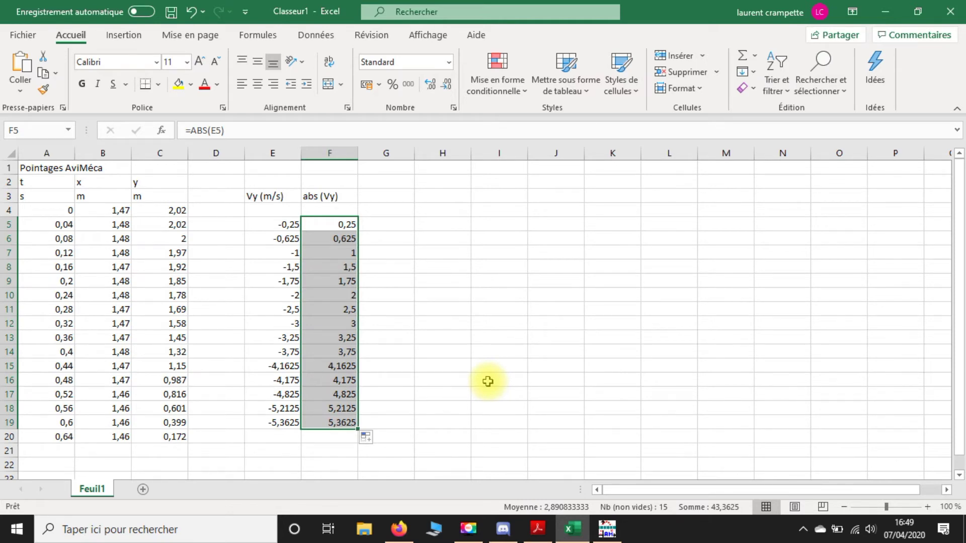
# Insert a scatter chart of abs (Vy) against time from A3:A20 and F3:F20
pyautogui.moveTo(39, 198); pyautogui.dragTo(43, 438)
pyautogui.keyDown('ctrl'); pyautogui.moveTo(326, 196); pyautogui.dragTo(326, 436); pyautogui.keyUp('ctrl')
pyautogui.click(123, 35)
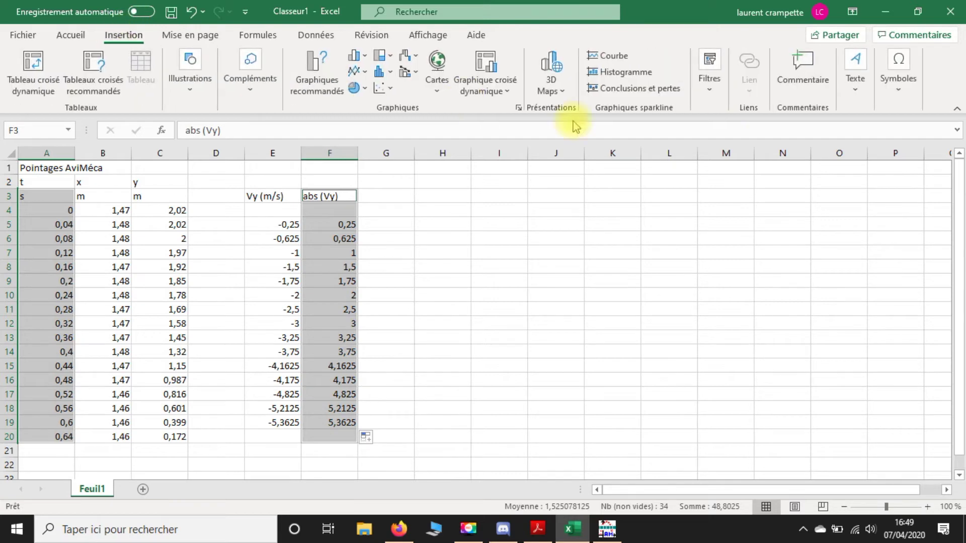
pyautogui.click(381, 88)
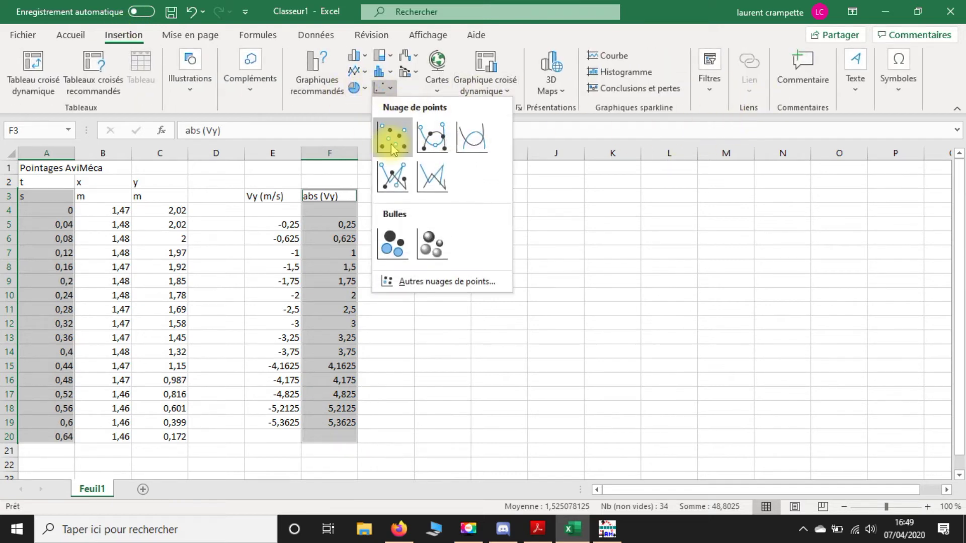
pyautogui.click(392, 146)
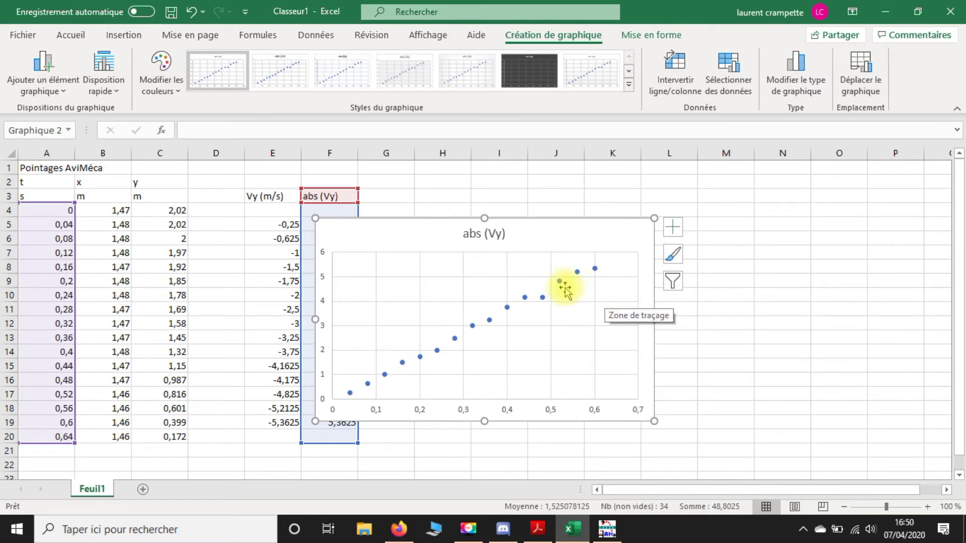
# Add a linear trendline with its equation displayed to the abs (Vy) points, and move the equation label clear of the line
pyautogui.rightClick(524, 298)
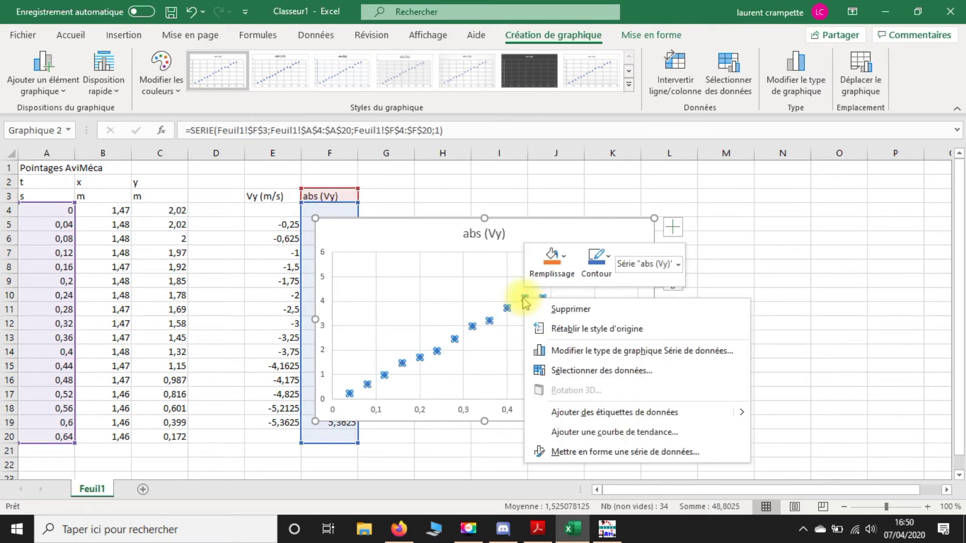
pyautogui.click(633, 438)
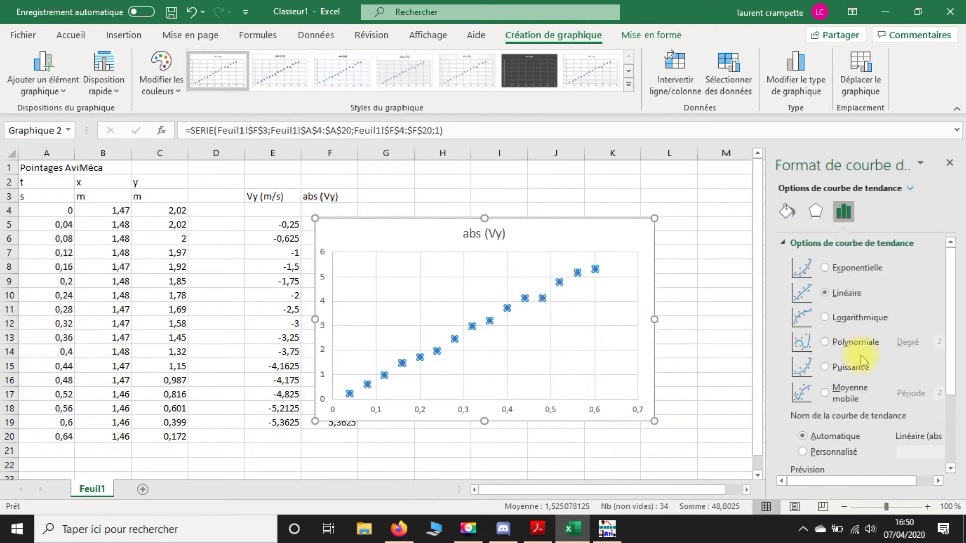
pyautogui.scroll(-3, 836, 395)
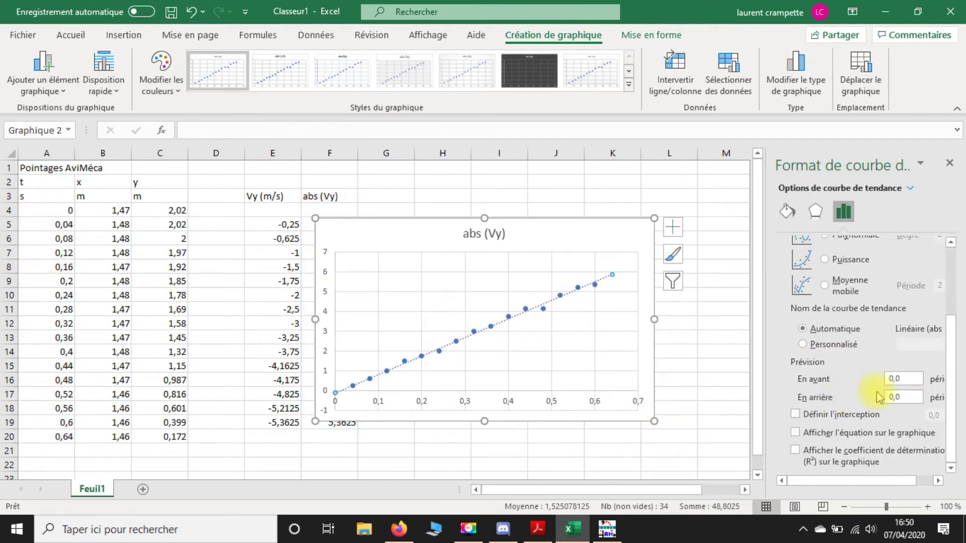
pyautogui.click(795, 433)
pyautogui.click(578, 280)
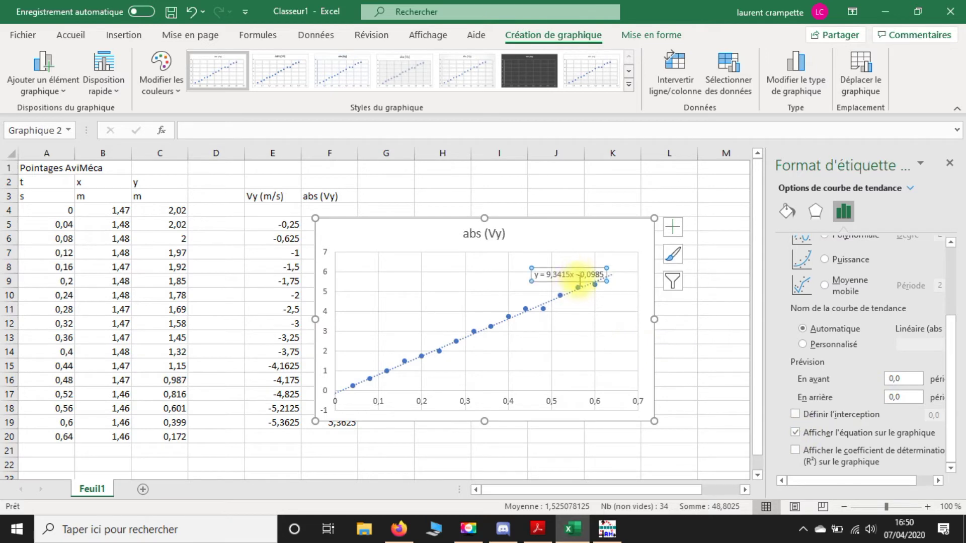
pyautogui.moveTo(578, 277); pyautogui.dragTo(518, 274)
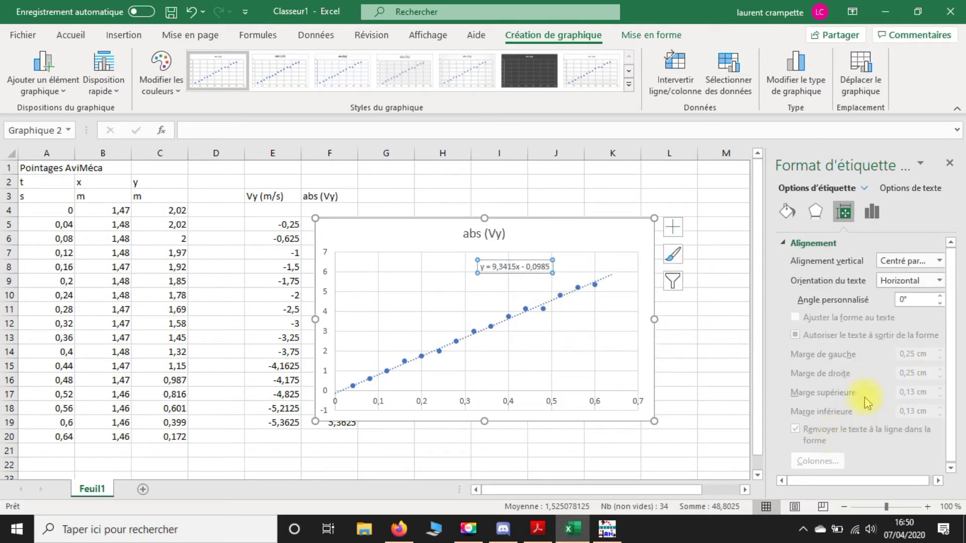
# Display the trendline's R² value on the abs (Vy) chart and move the chart below the data table
pyautogui.click(871, 212)
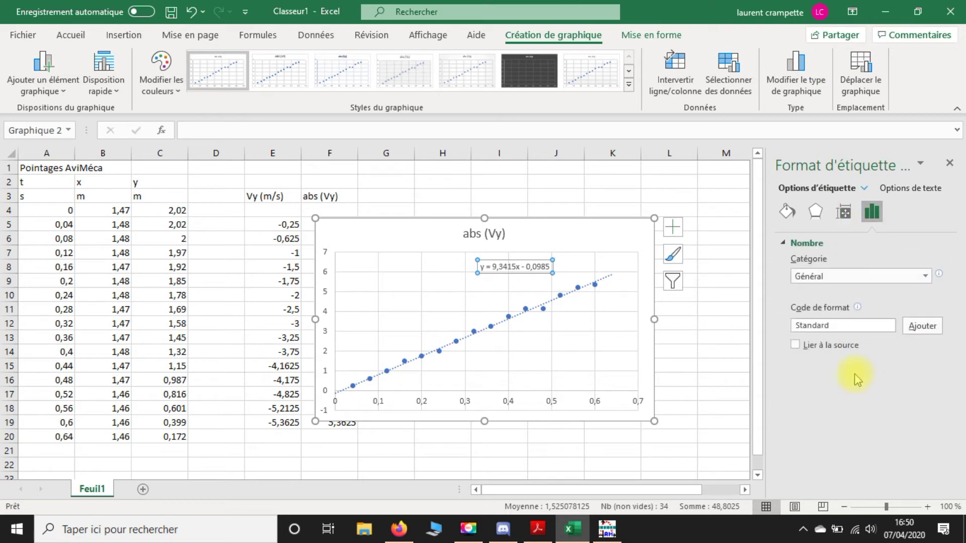
pyautogui.click(844, 211)
pyautogui.click(871, 213)
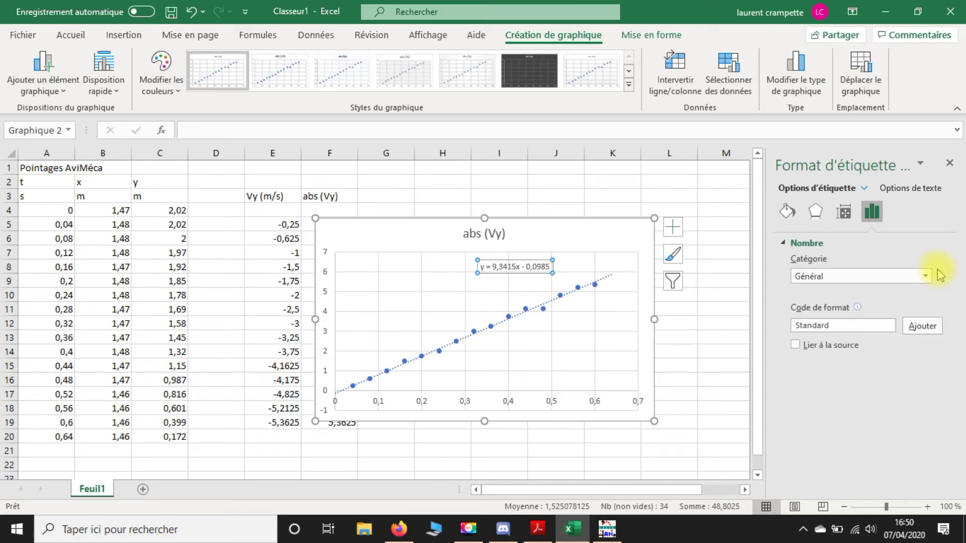
pyautogui.click(550, 301)
pyautogui.scroll(-3, 843, 434)
pyautogui.click(796, 450)
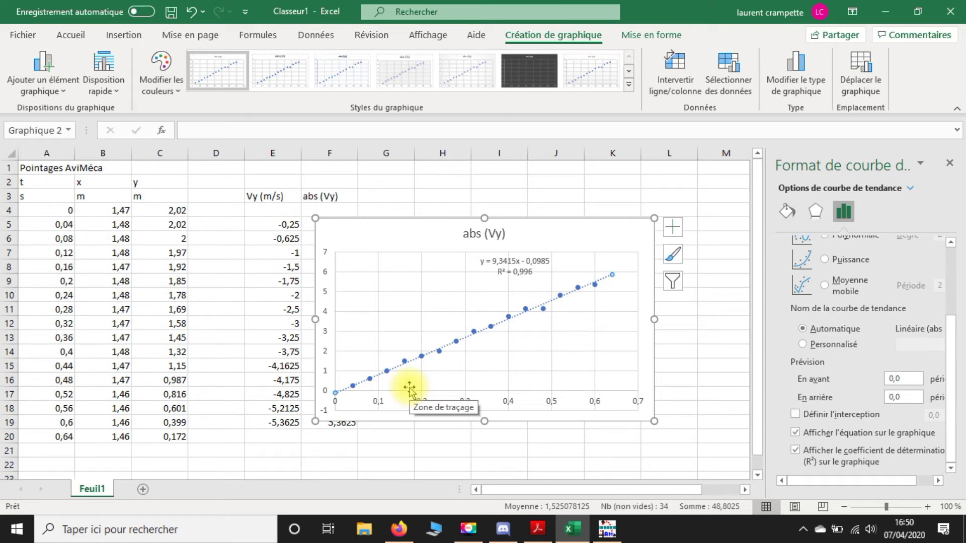
pyautogui.moveTo(377, 228); pyautogui.dragTo(76, 468)
pyautogui.click(441, 348)
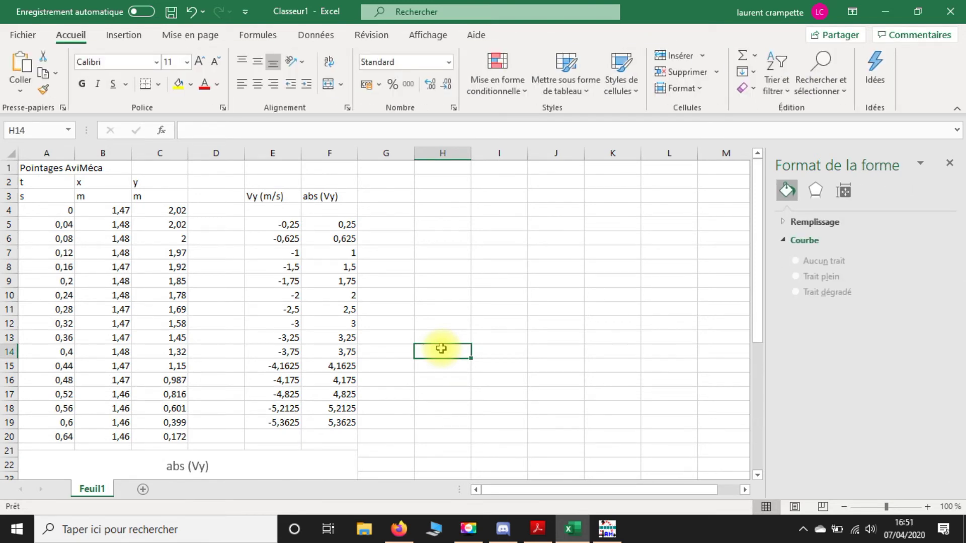
# Enter the header "delta V" in cell G3
pyautogui.click(385, 198)
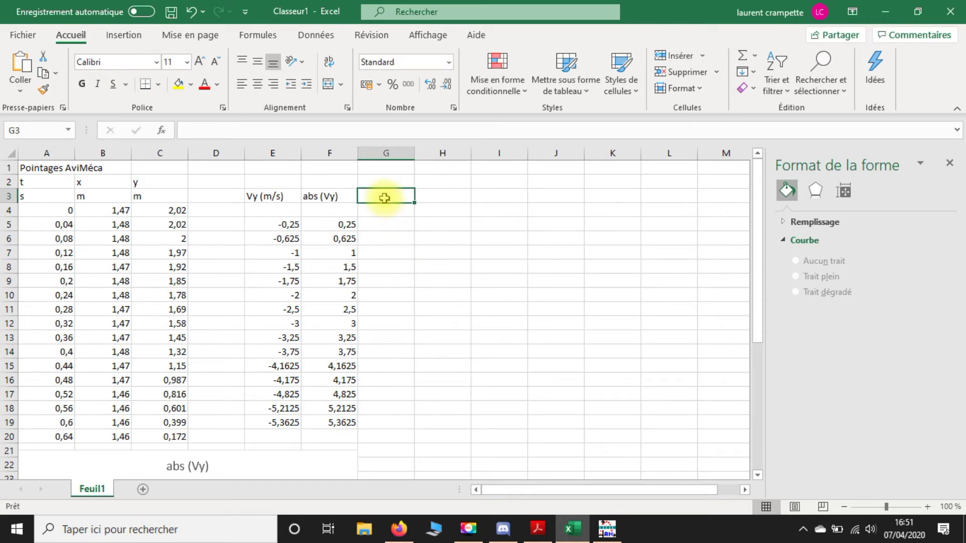
pyautogui.write('delta')
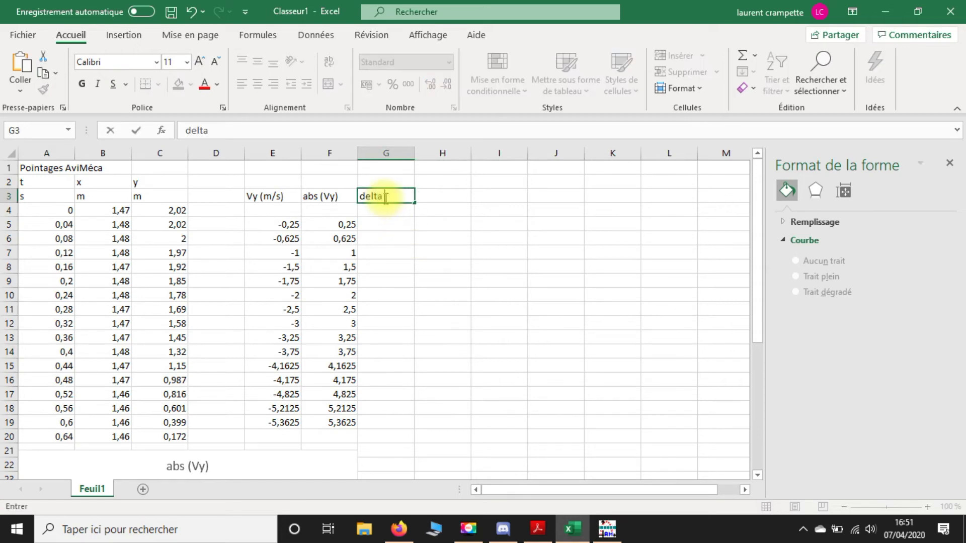
pyautogui.write(' V')
pyautogui.press('Return')
pyautogui.press('Return')
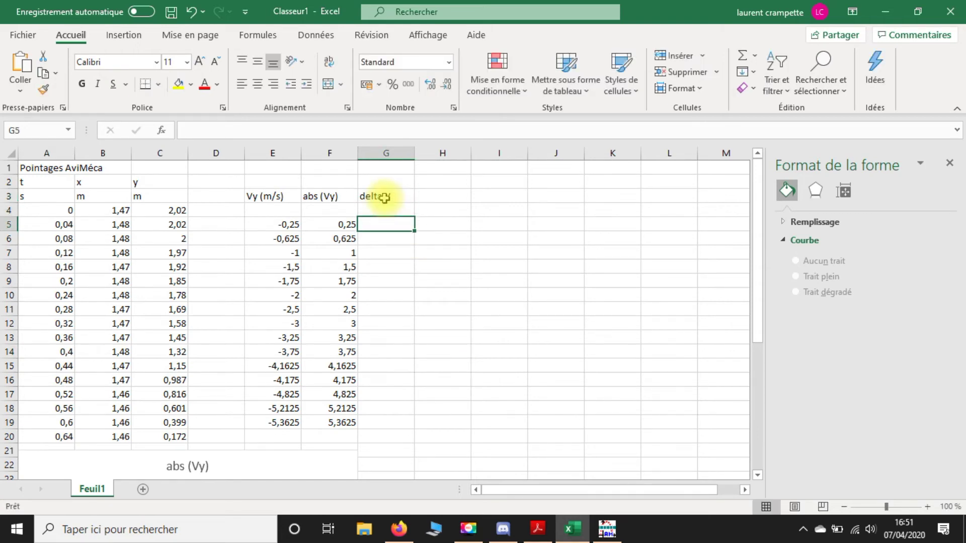
pyautogui.press('Return')
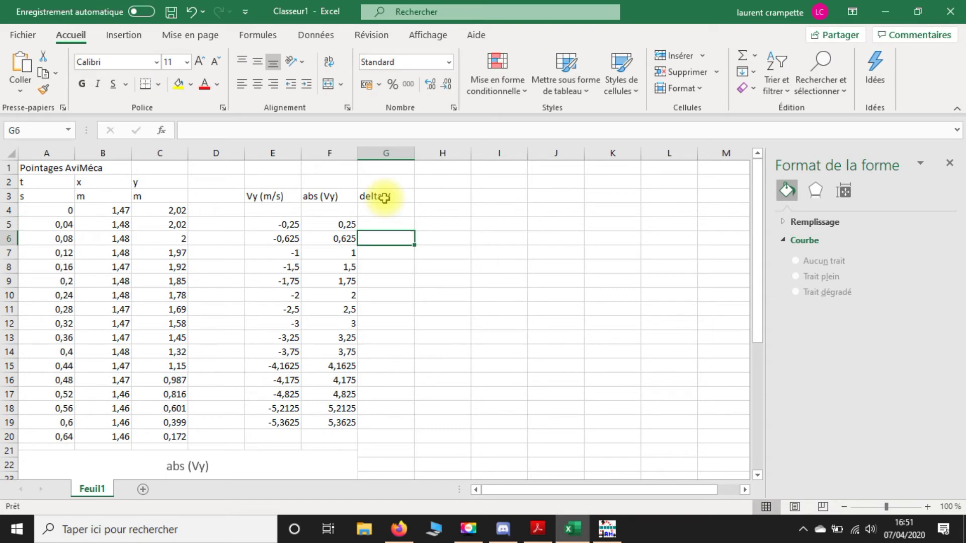
# Enter the velocity variation formula =F7-F5 in cell G6
pyautogui.click(345, 241)
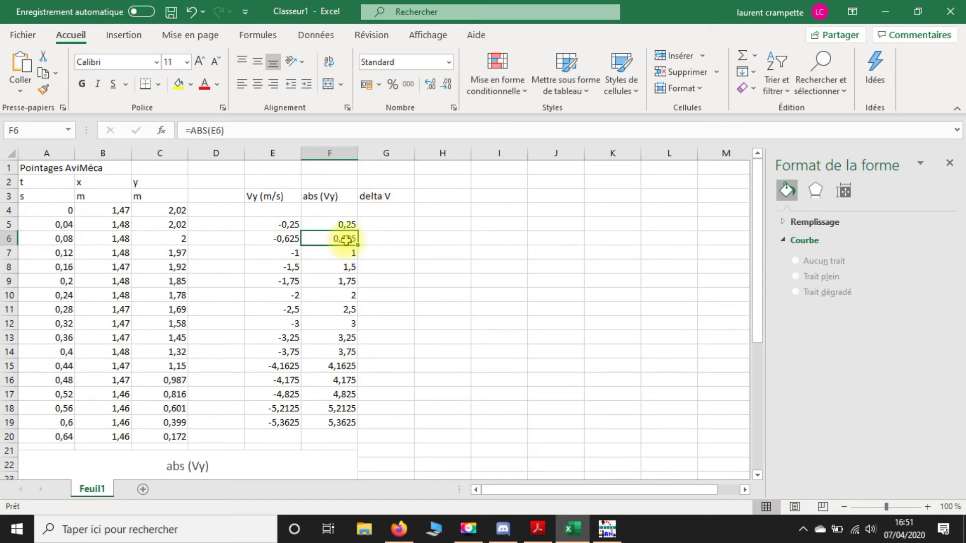
pyautogui.click(341, 256)
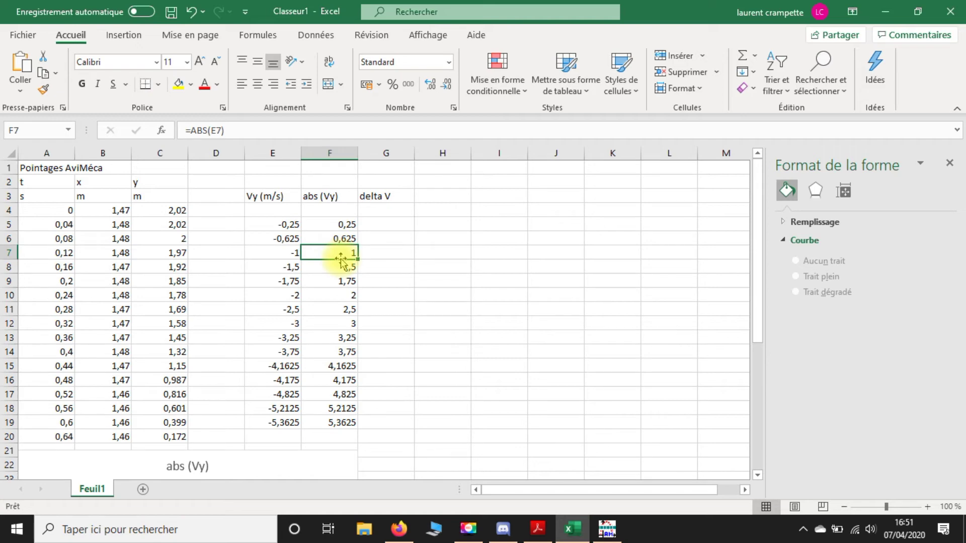
pyautogui.click(346, 224)
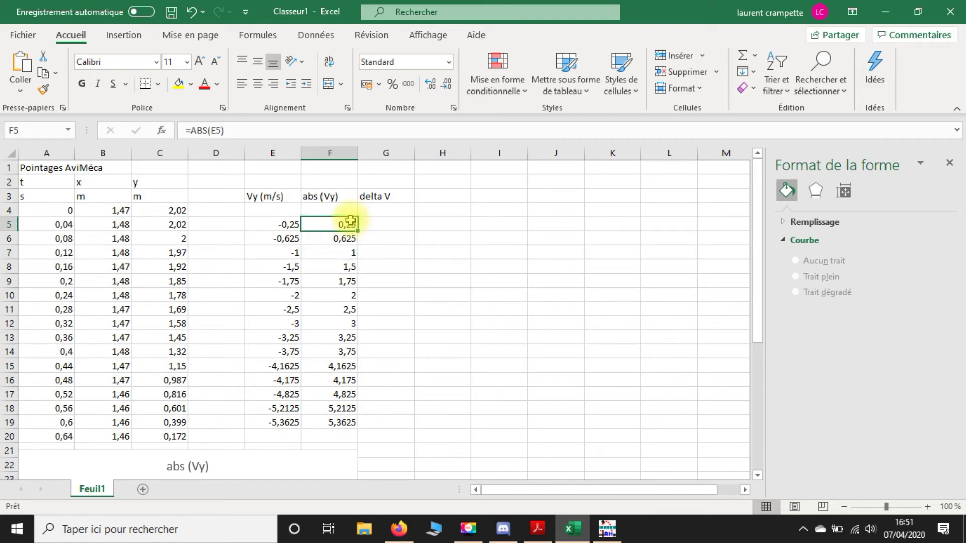
pyautogui.click(376, 240)
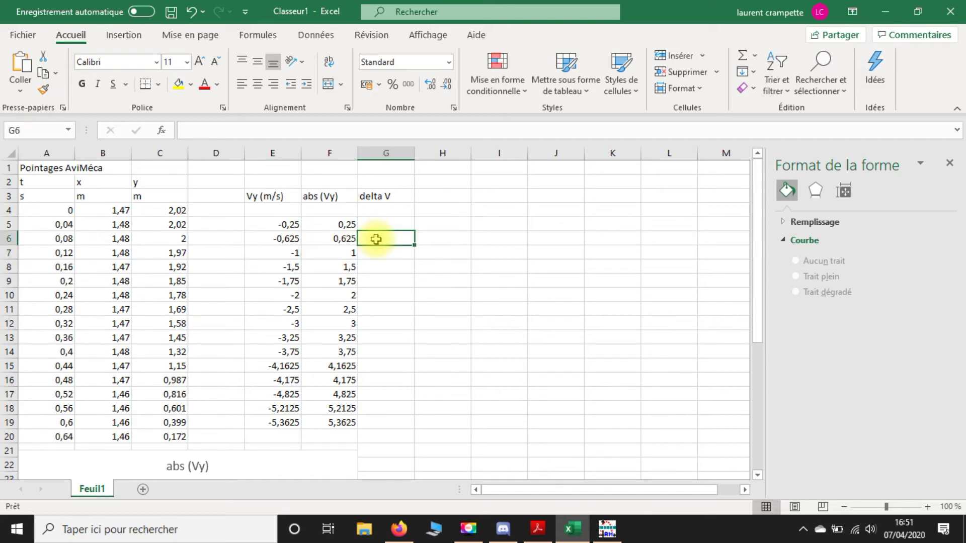
pyautogui.write('=')
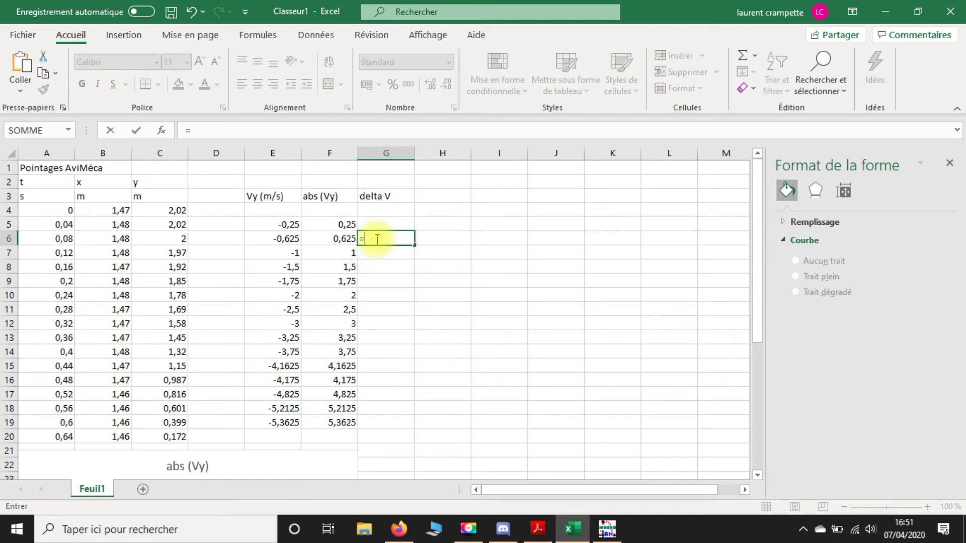
pyautogui.click(353, 252)
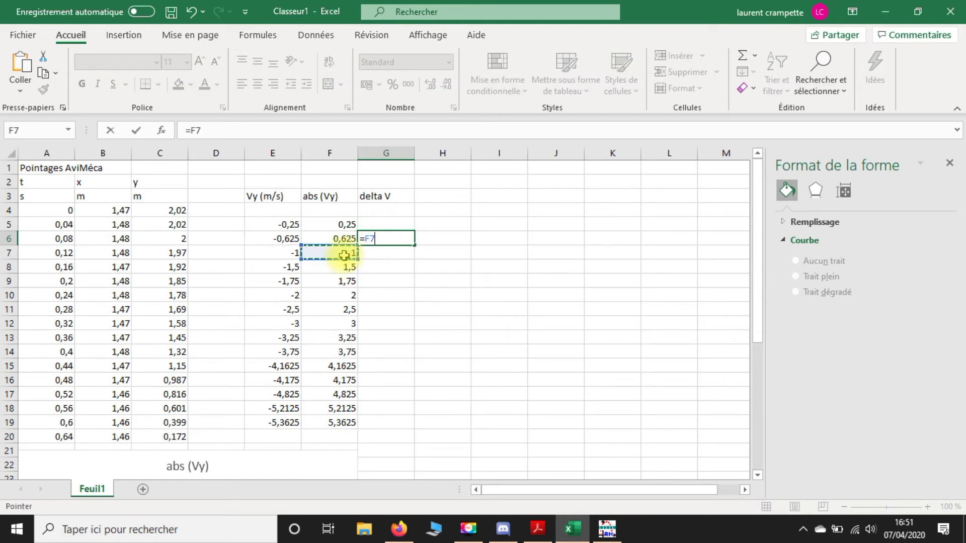
pyautogui.write('-')
pyautogui.click(347, 223)
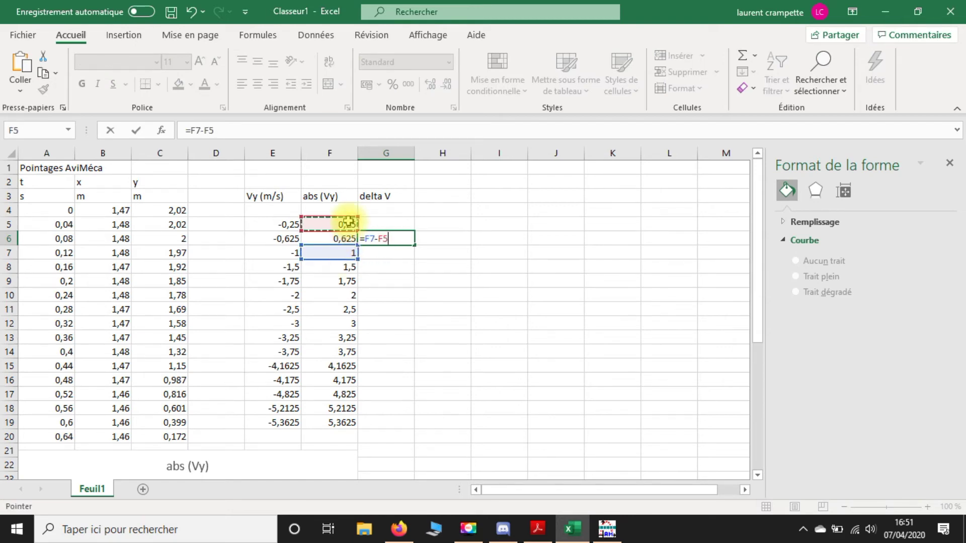
pyautogui.press('Return')
# Fill the delta V formula from G6 down to G19
pyautogui.click(398, 240)
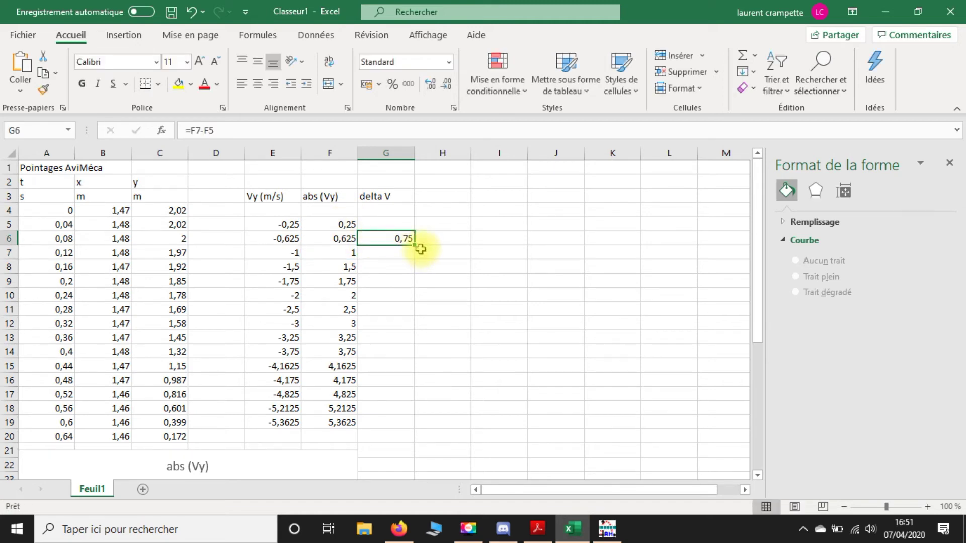
pyautogui.moveTo(417, 246); pyautogui.dragTo(390, 413)
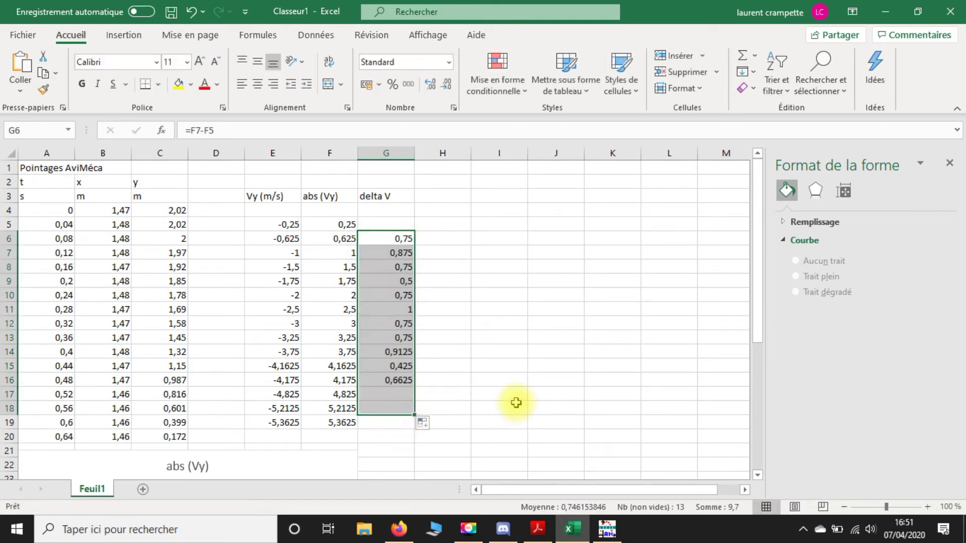
pyautogui.moveTo(415, 415); pyautogui.dragTo(412, 428)
pyautogui.click(477, 422)
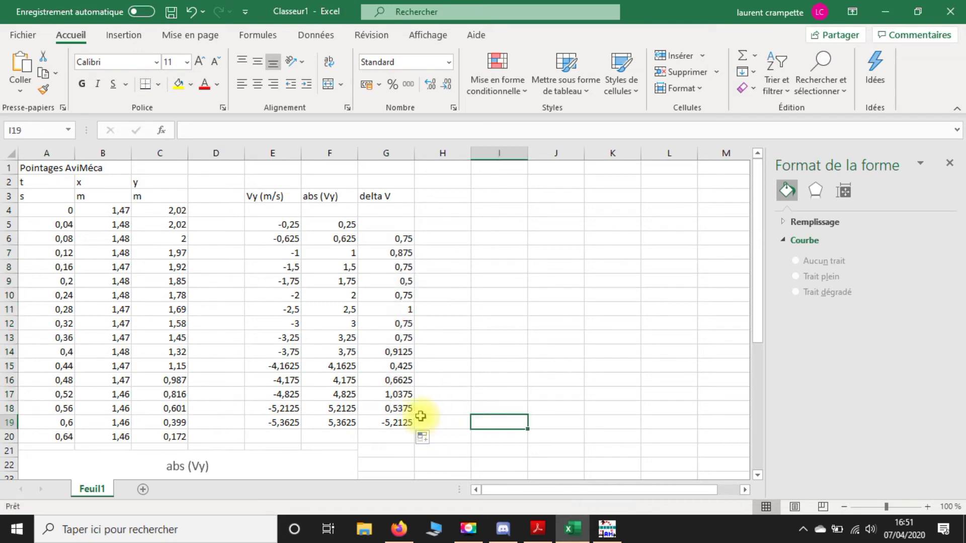
# Inspect the formula in G19 and clear that cell
pyautogui.click(390, 421)
pyautogui.click(411, 135)
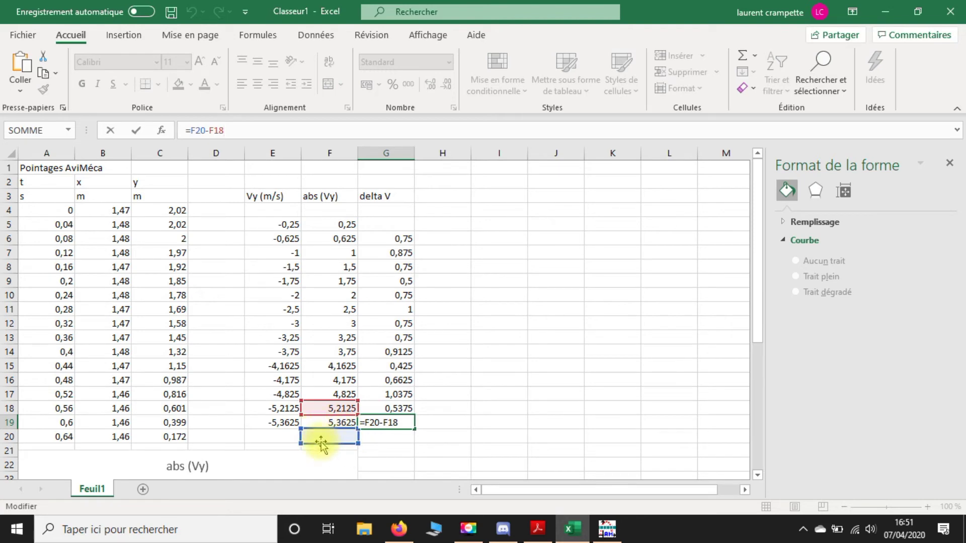
pyautogui.press('Escape')
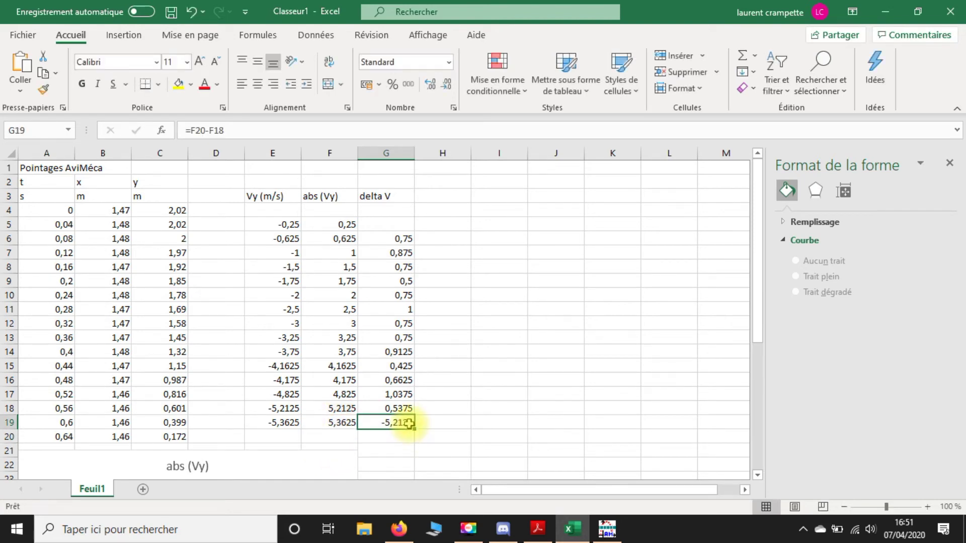
pyautogui.press('Delete')
pyautogui.click(473, 424)
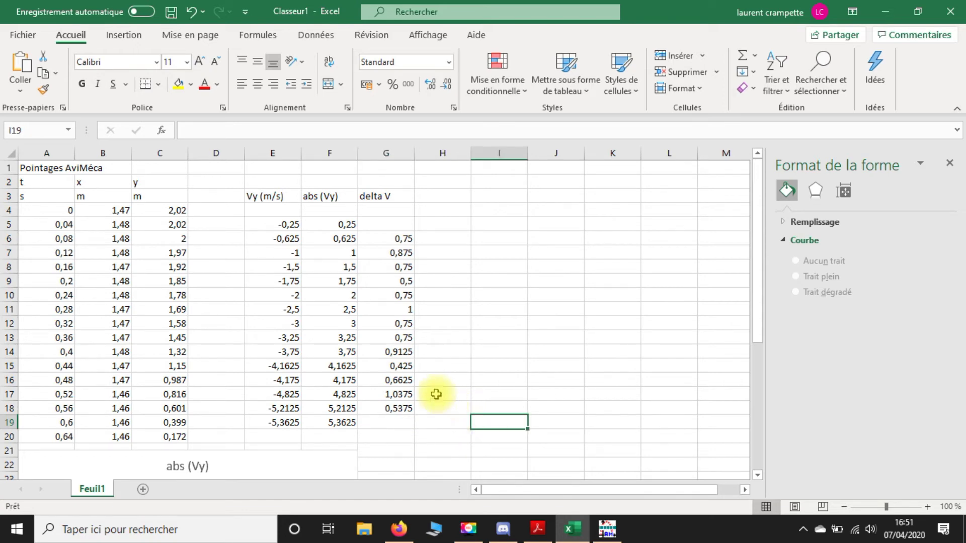
pyautogui.moveTo(61, 212); pyautogui.dragTo(56, 435)
pyautogui.moveTo(385, 197); pyautogui.dragTo(383, 386)
pyautogui.click(553, 367)
# Insert a scatter chart of delta V against time from A3:A20 and G3:G20
pyautogui.moveTo(59, 196); pyautogui.dragTo(58, 437)
pyautogui.moveTo(385, 196); pyautogui.dragTo(384, 433)
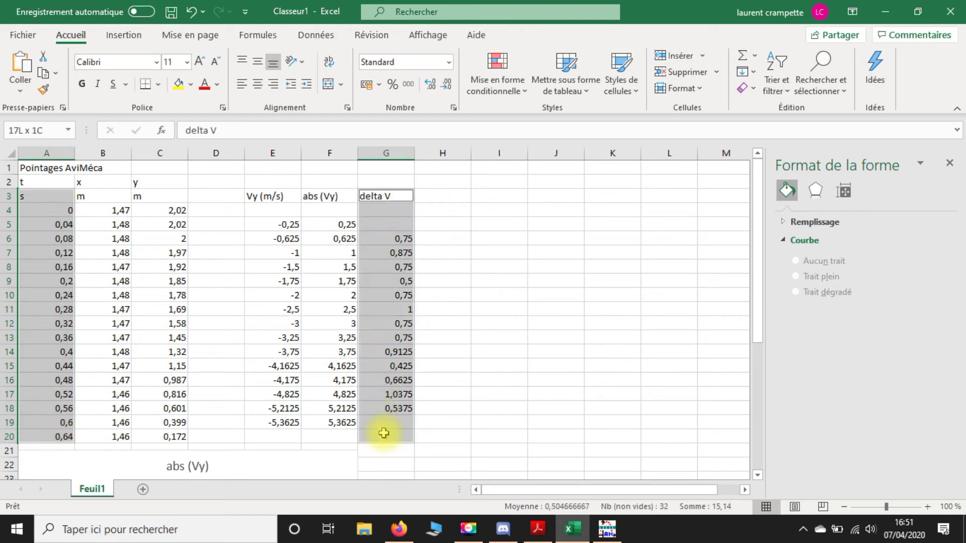
pyautogui.click(126, 35)
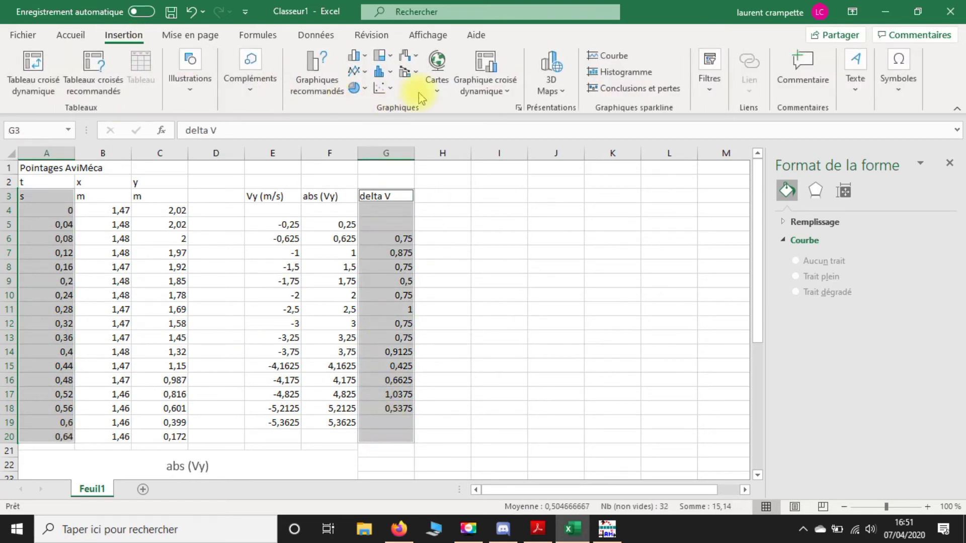
pyautogui.click(398, 92)
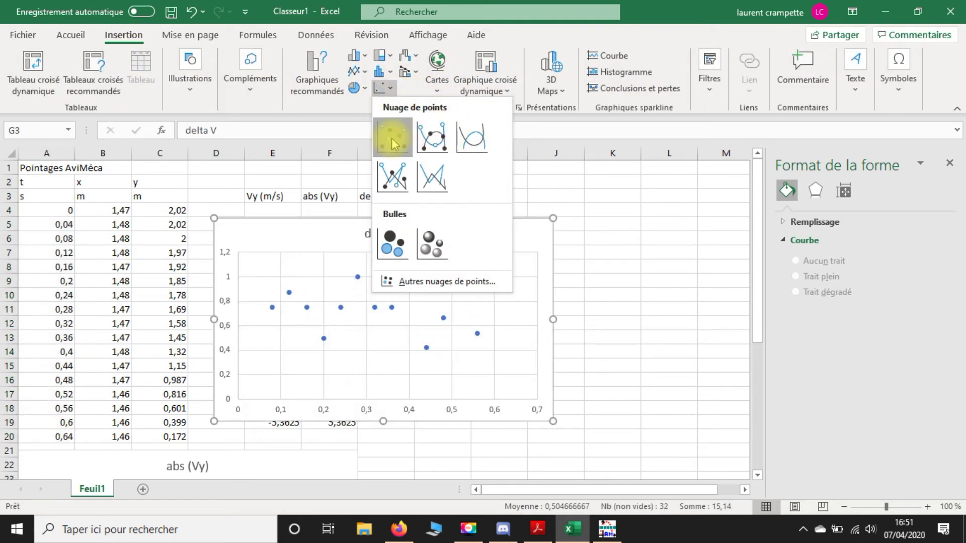
pyautogui.click(393, 137)
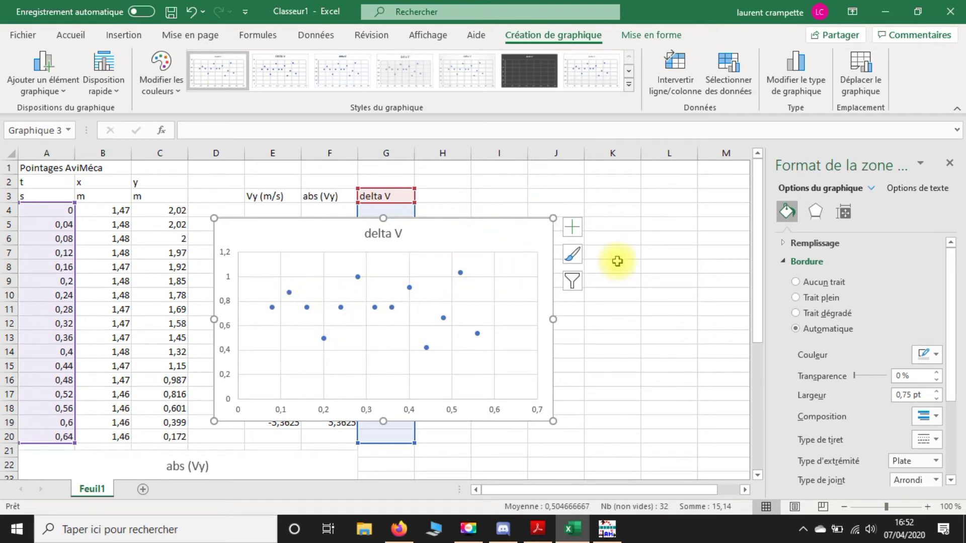
# Apply a solid line to the delta V chart's border and to its data series
pyautogui.click(805, 299)
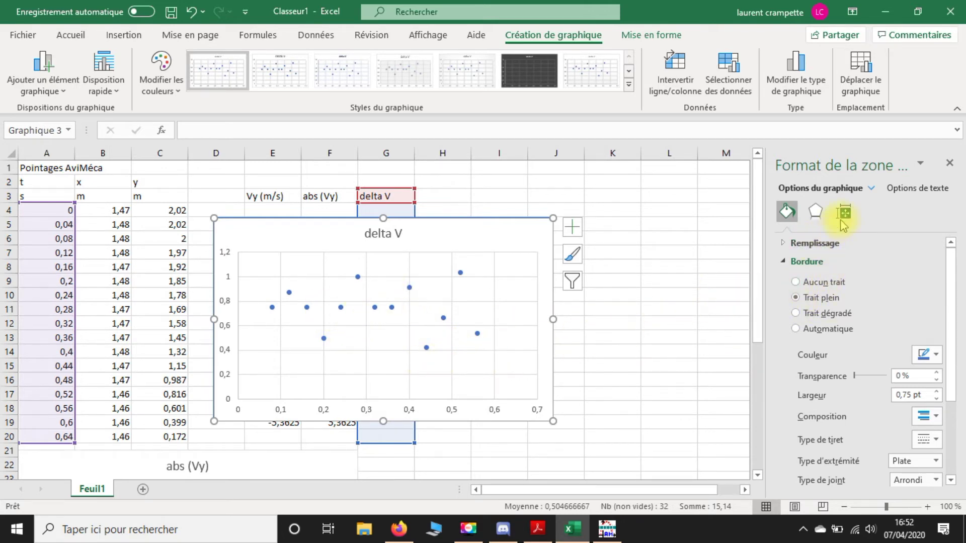
pyautogui.click(410, 289)
pyautogui.click(796, 299)
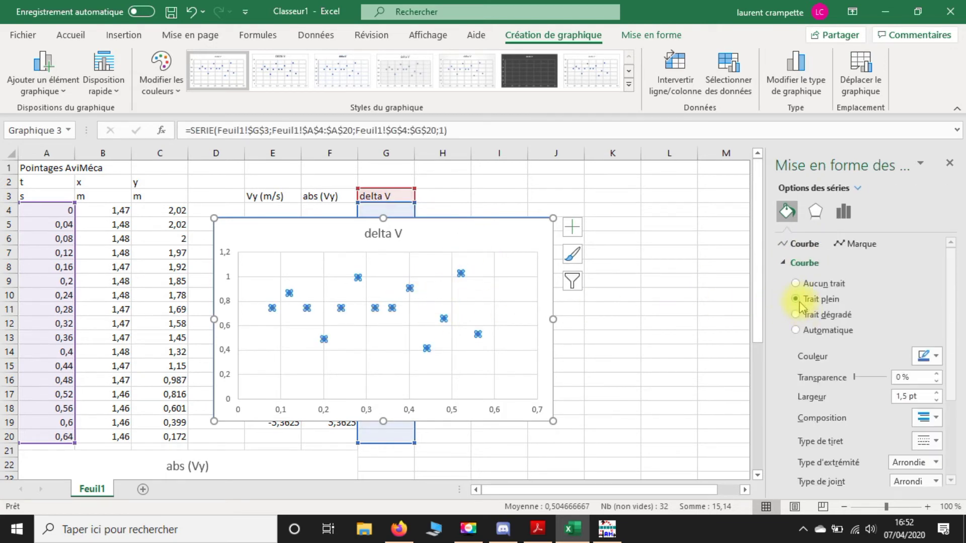
# Move the delta V chart off column G and enter the heading "deltaV / 2delta t" in H3
pyautogui.click(622, 323)
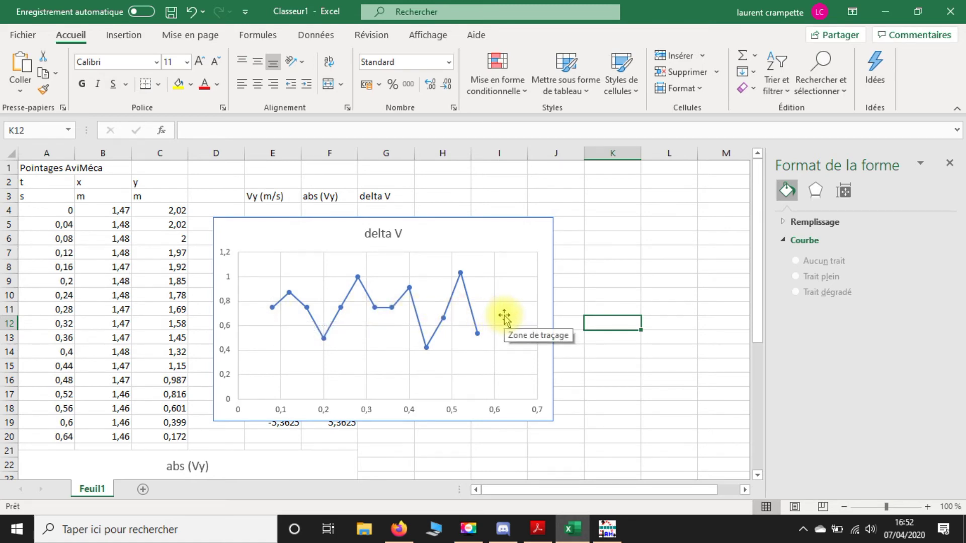
pyautogui.moveTo(528, 231); pyautogui.dragTo(321, 313)
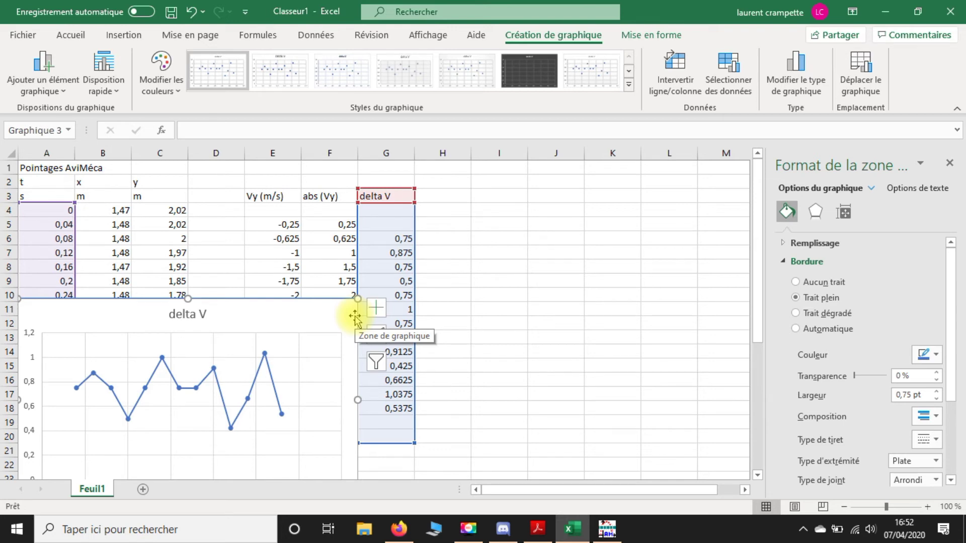
pyautogui.click(437, 197)
pyautogui.write('deltaV /')
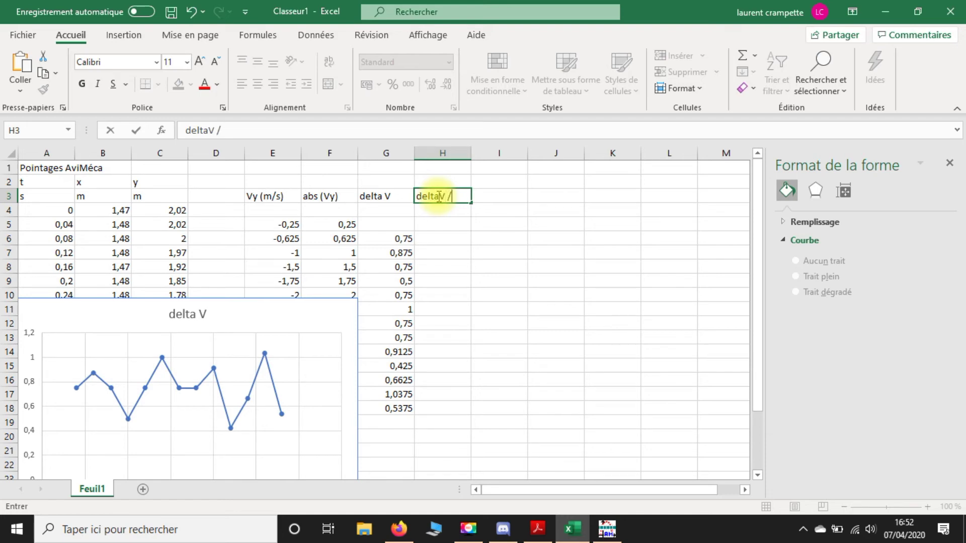
pyautogui.write('2del')
pyautogui.press('Return')
pyautogui.press('Return')
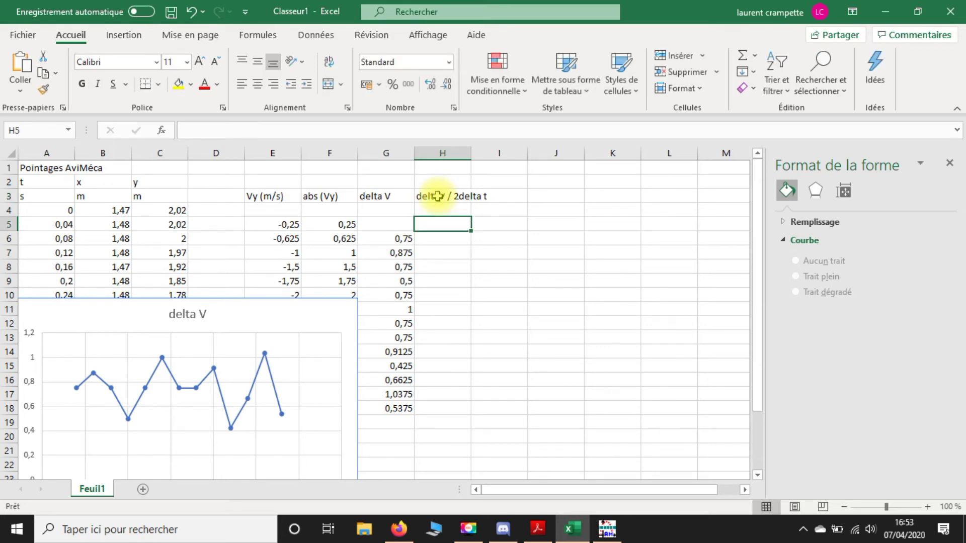
# Enter the formula =G6/0,08 in H6 to divide the velocity variation by twice the time interval
pyautogui.click(442, 239)
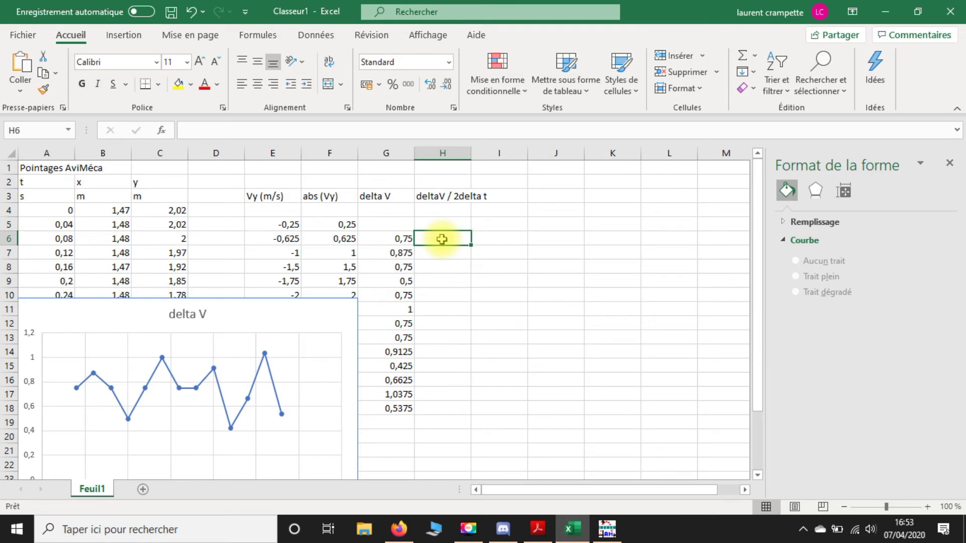
pyautogui.write('=')
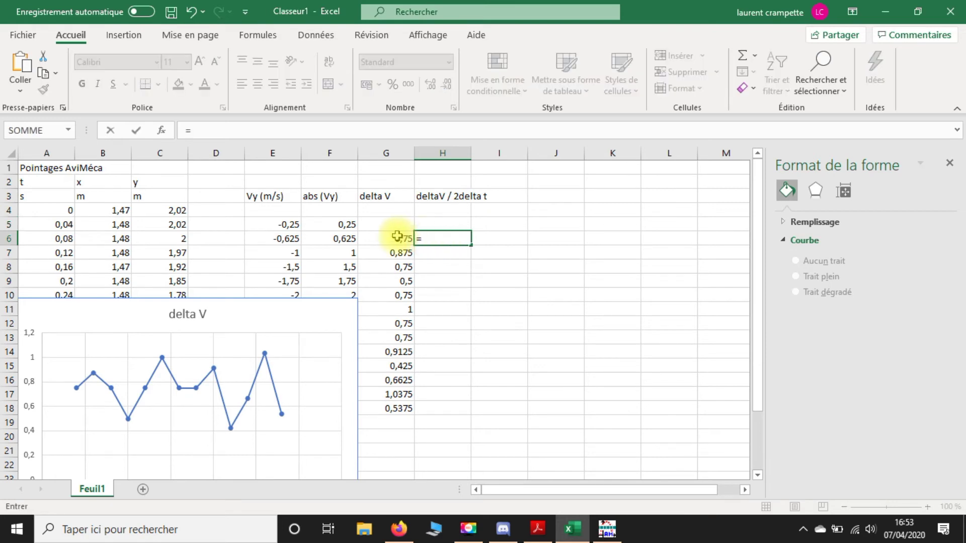
pyautogui.click(394, 237)
pyautogui.write('/0,08')
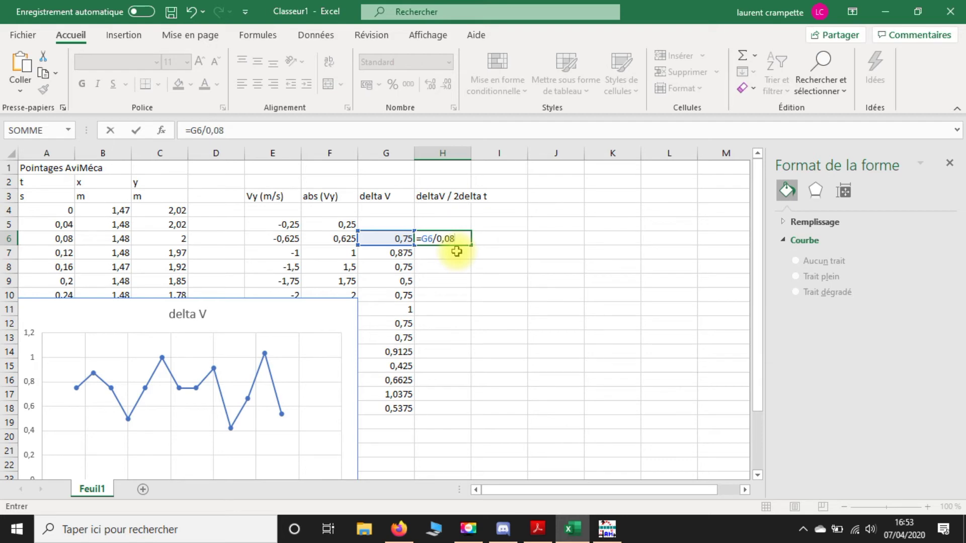
pyautogui.press('Return')
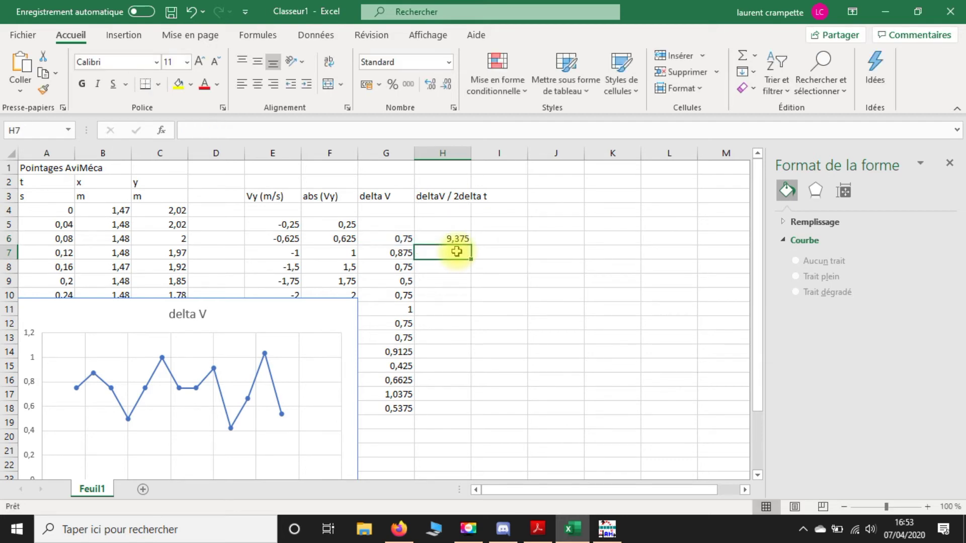
# Fill the formula from H6 down to H18 and shift the delta V chart slightly upward
pyautogui.press('Up')
pyautogui.moveTo(472, 244); pyautogui.dragTo(456, 412)
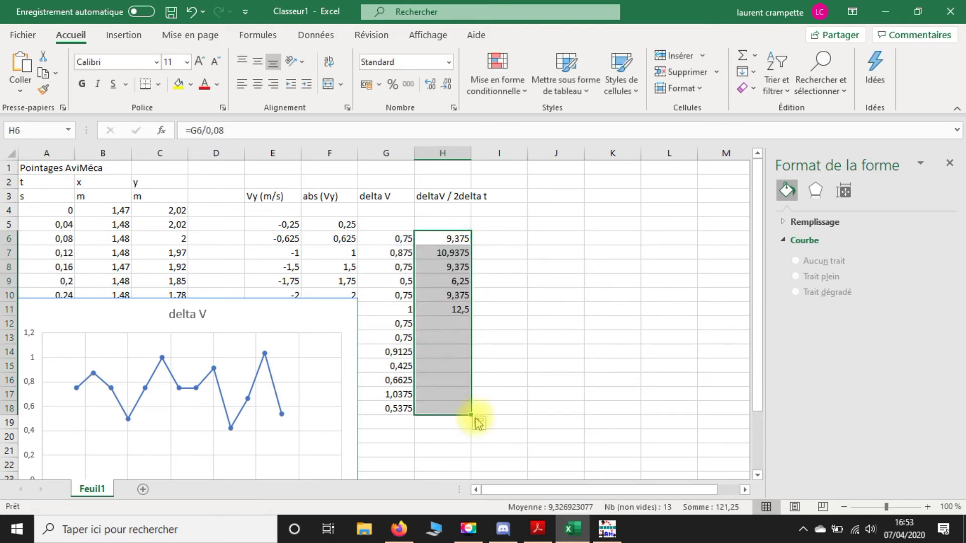
pyautogui.click(576, 392)
pyautogui.moveTo(284, 313)
pyautogui.mouseDown()
pyautogui.moveTo(394, 334)
pyautogui.moveTo(284, 303)
pyautogui.mouseUp()
pyautogui.click(517, 309)
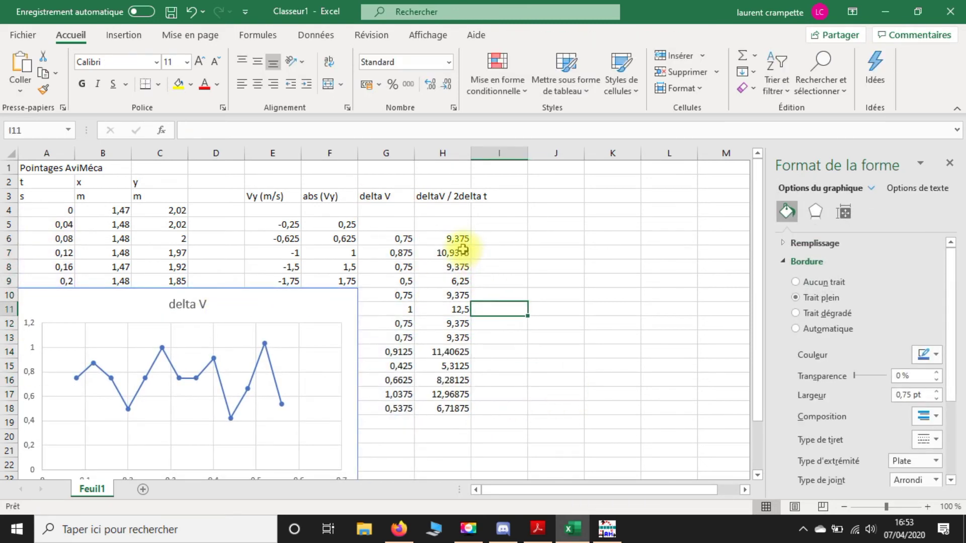
# Calculate the average of H6:H18 in H20 with the MOYENNE function
pyautogui.click(452, 240)
pyautogui.click(439, 435)
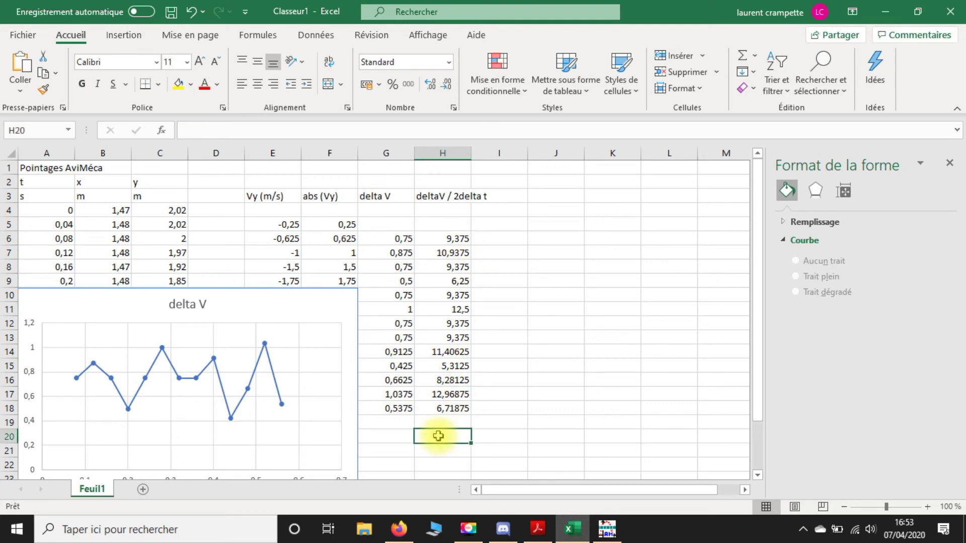
pyautogui.write('=moyenne')
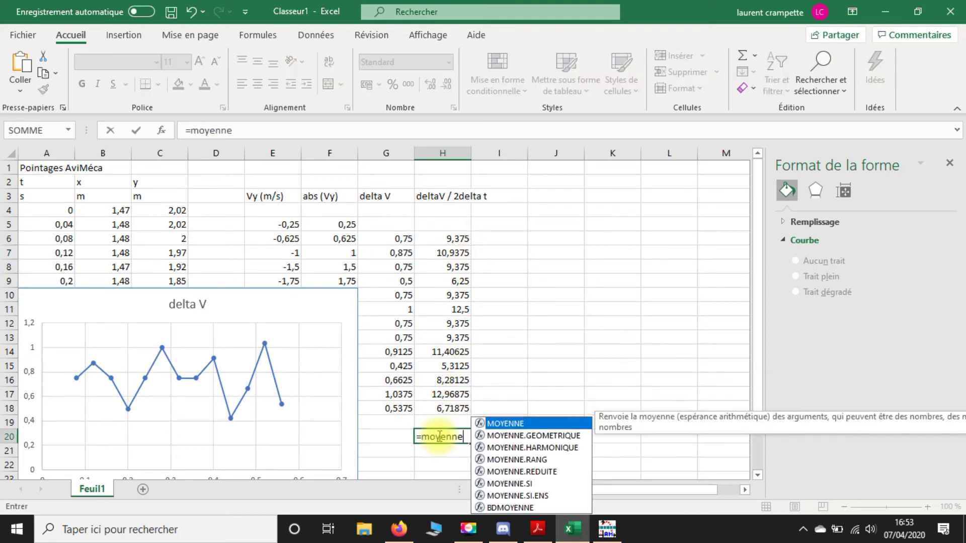
pyautogui.write('(')
pyautogui.moveTo(454, 239); pyautogui.dragTo(449, 400)
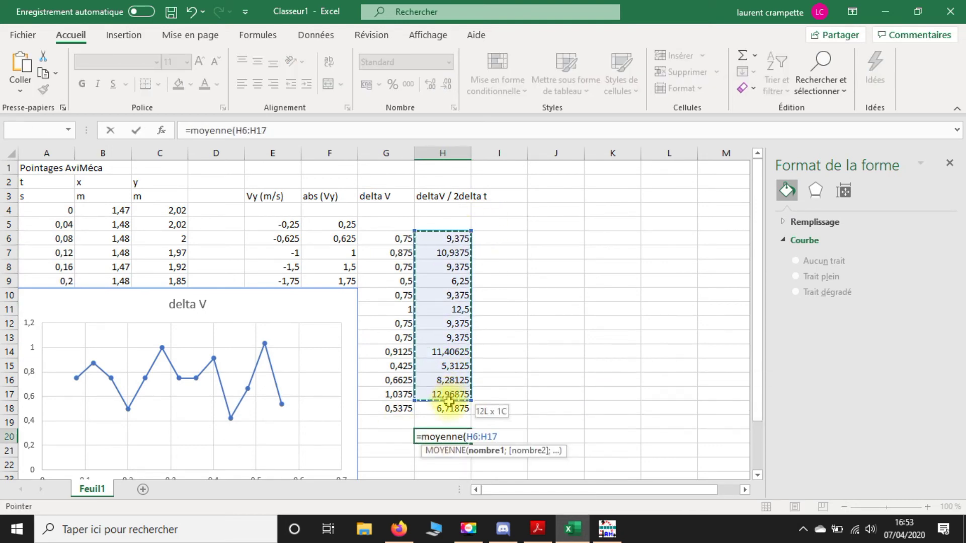
pyautogui.press('Return')
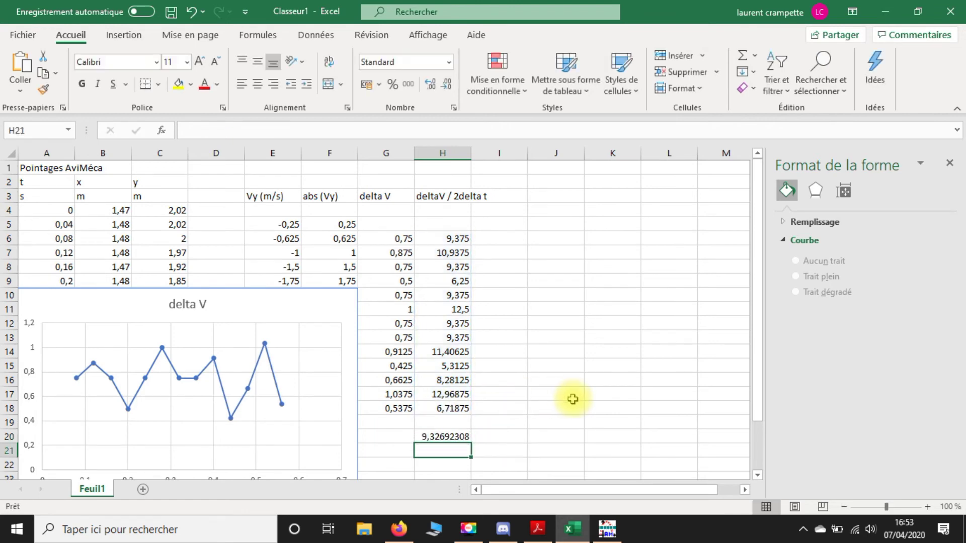
pyautogui.click(572, 399)
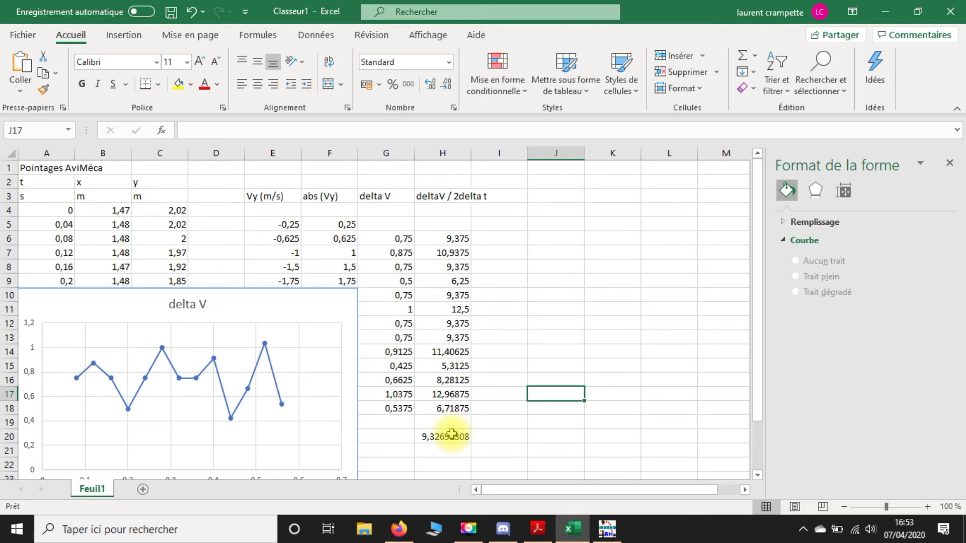
# Move the trendline equation label on the abs (Vy) chart out from under the delta V chart
pyautogui.scroll(-5, 457, 457)
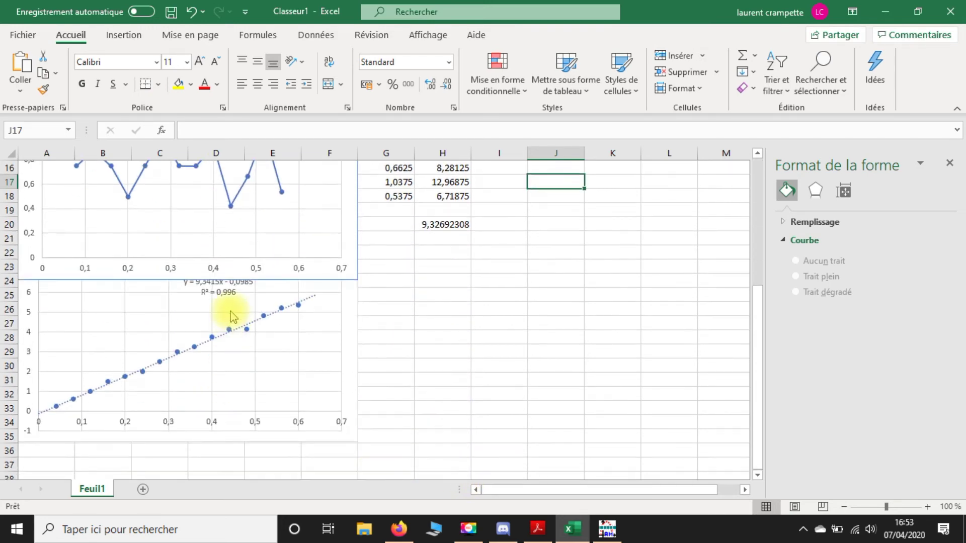
pyautogui.click(216, 293)
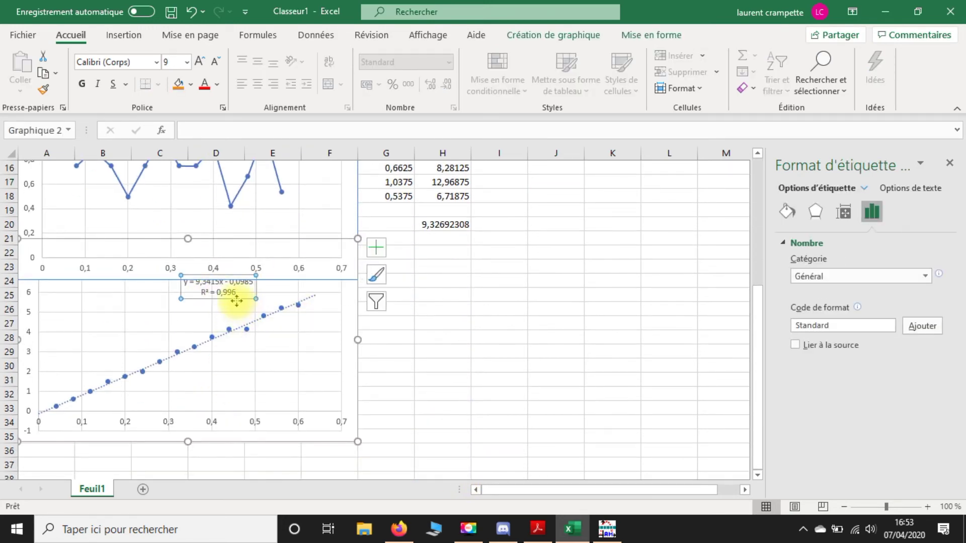
pyautogui.moveTo(236, 300); pyautogui.dragTo(216, 316)
pyautogui.click(454, 340)
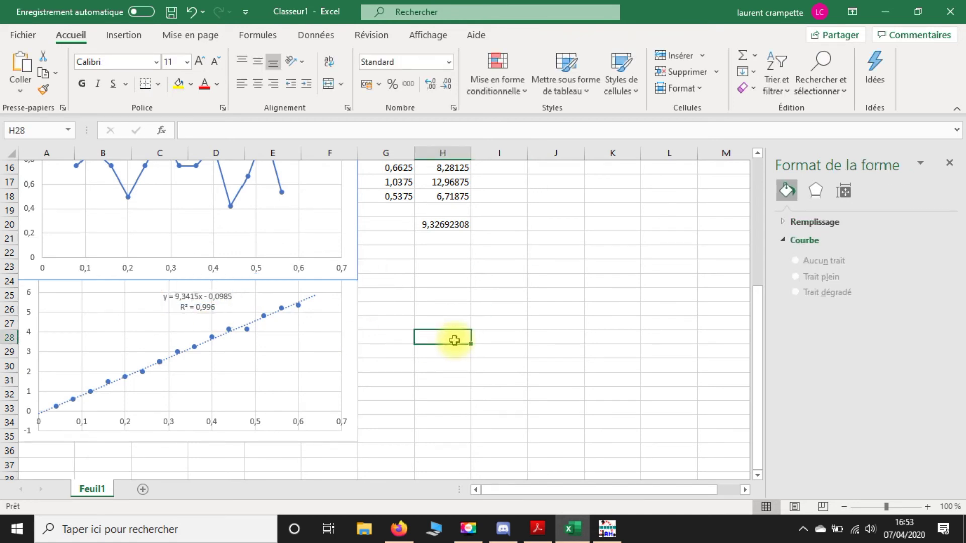
# Move the delta V chart below the data table, over columns F to K, to uncover the data rows
pyautogui.scroll(2, 461, 327)
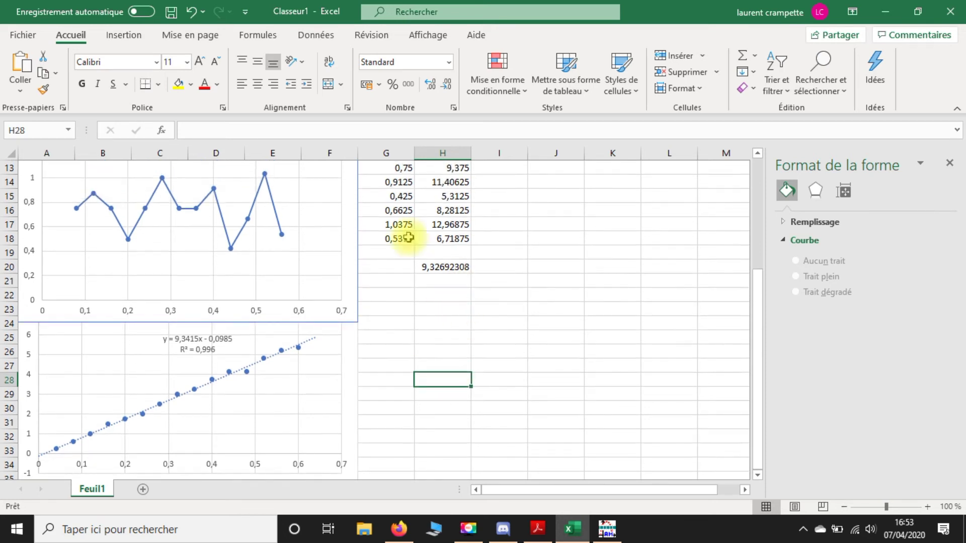
pyautogui.scroll(2, 468, 322)
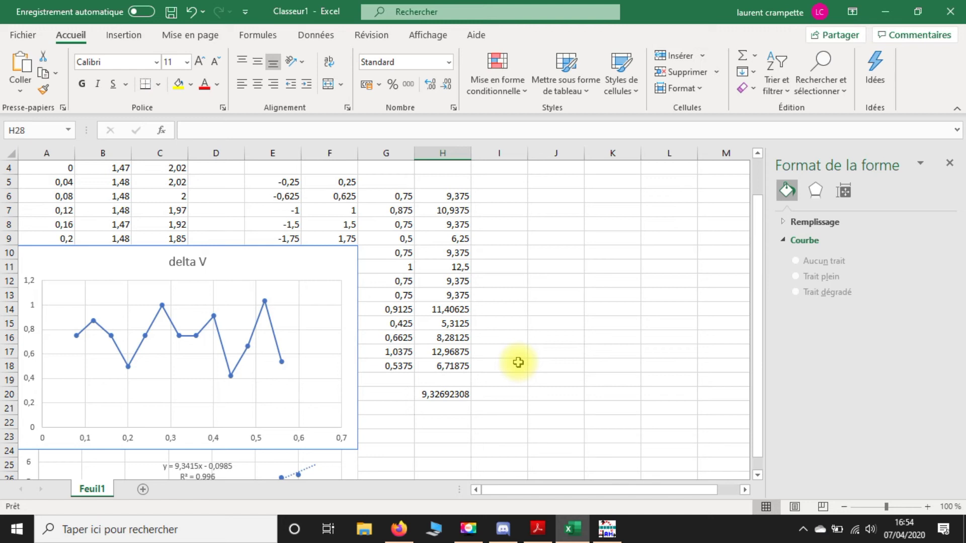
pyautogui.scroll(1, 518, 362)
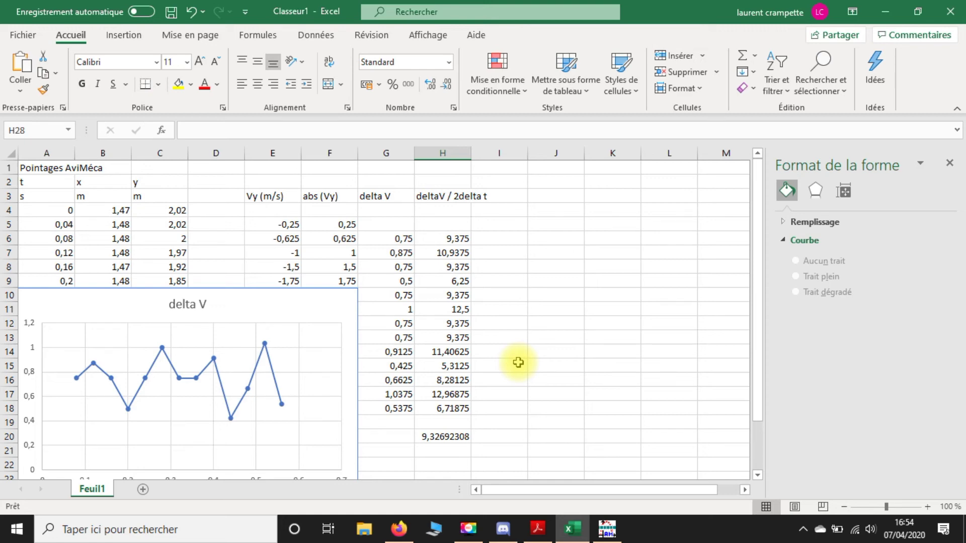
pyautogui.click(557, 194)
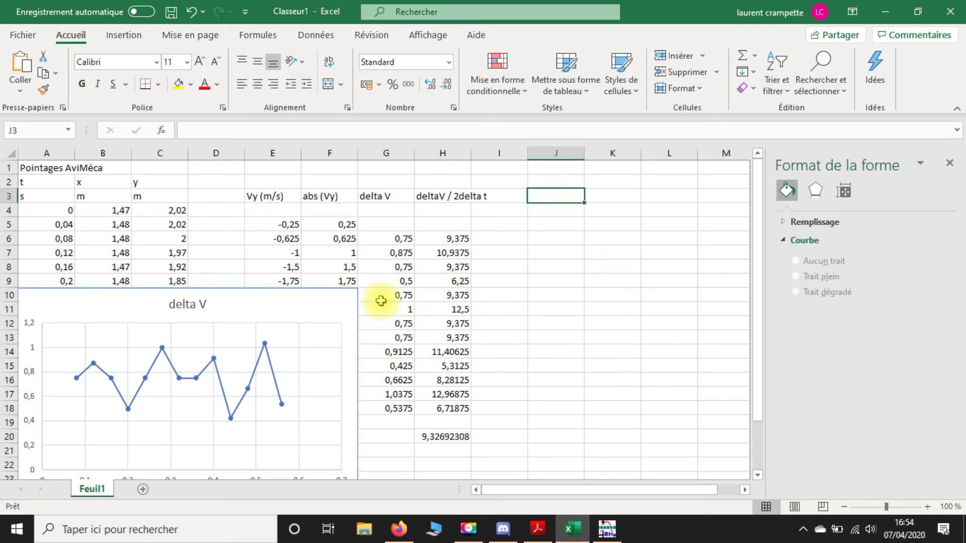
pyautogui.moveTo(342, 300); pyautogui.dragTo(616, 306)
pyautogui.scroll(4, 548, 287)
pyautogui.click(550, 269)
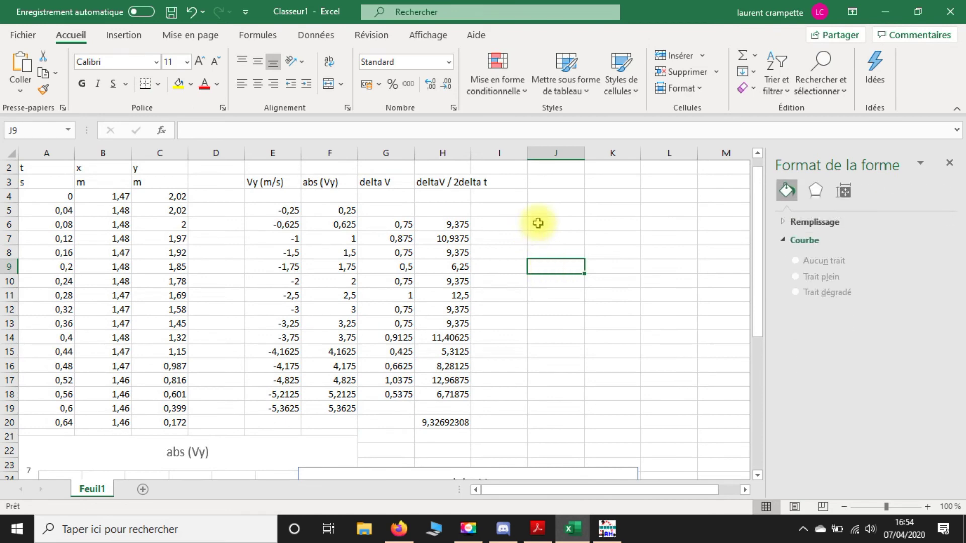
# Enter the kinetic energy heading "Ec (J)" in J3
pyautogui.click(555, 183)
pyautogui.write('E')
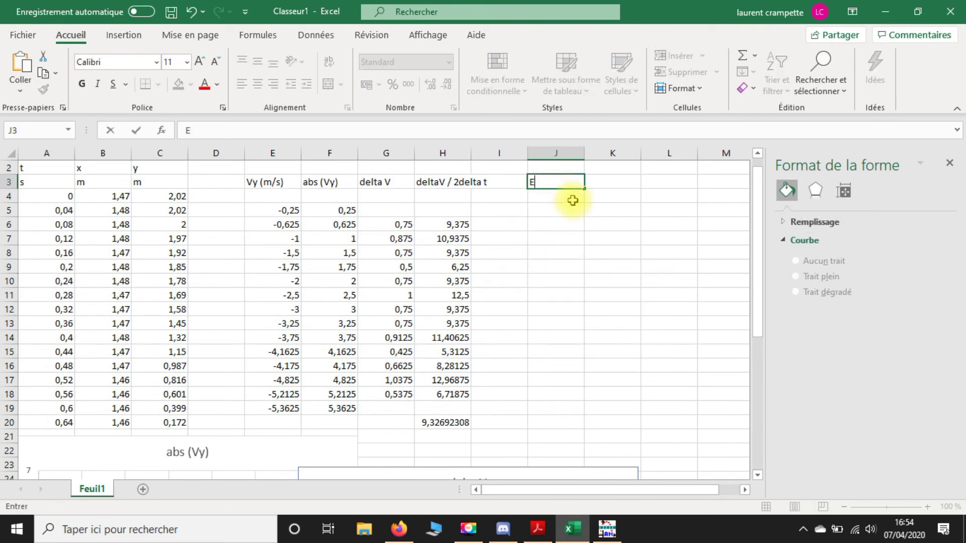
pyautogui.write('c (J)')
pyautogui.press('Return')
pyautogui.click(573, 203)
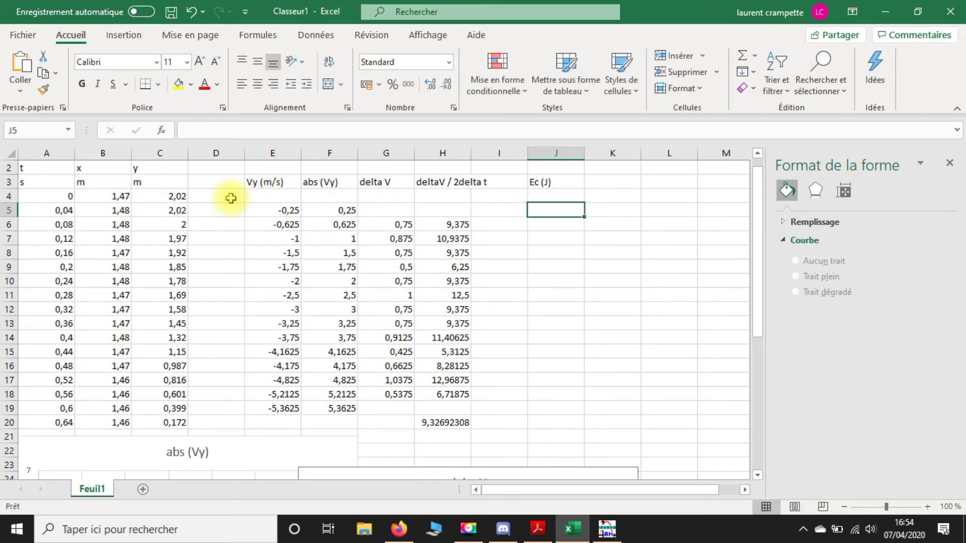
pyautogui.moveTo(274, 182); pyautogui.dragTo(506, 181)
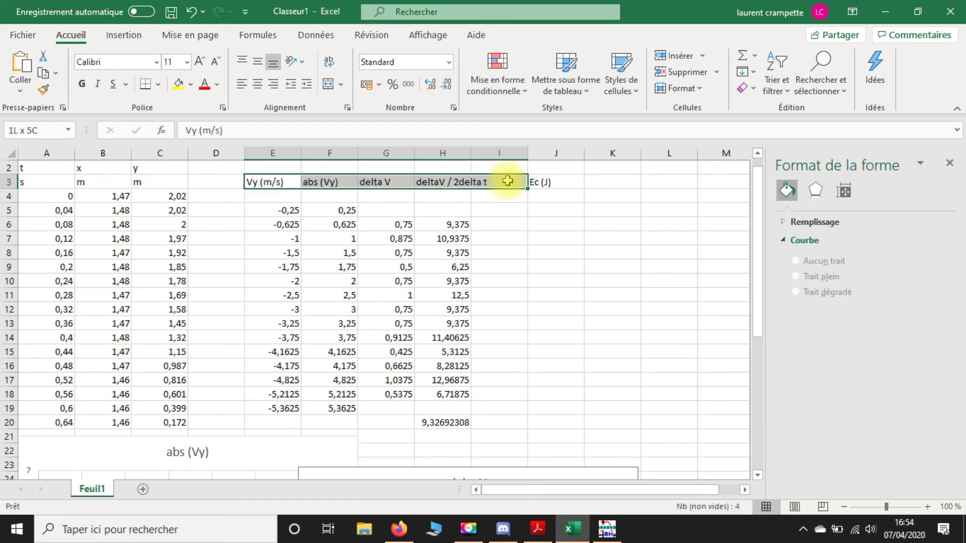
pyautogui.click(562, 182)
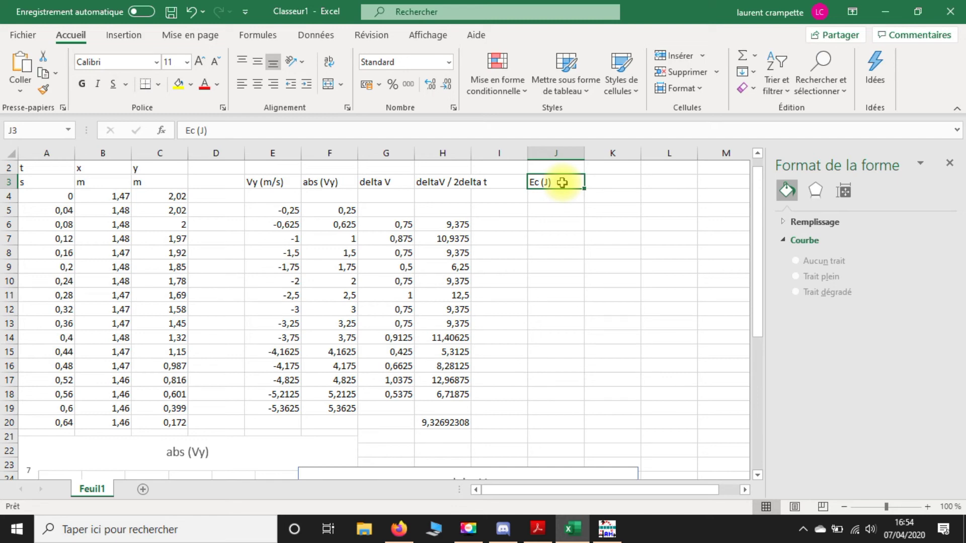
# Enter the kinetic energy formula =0,5*0,05670*E5^2 in J5
pyautogui.press('Down')
pyautogui.press('Down')
pyautogui.press('Down')
pyautogui.press('Up')
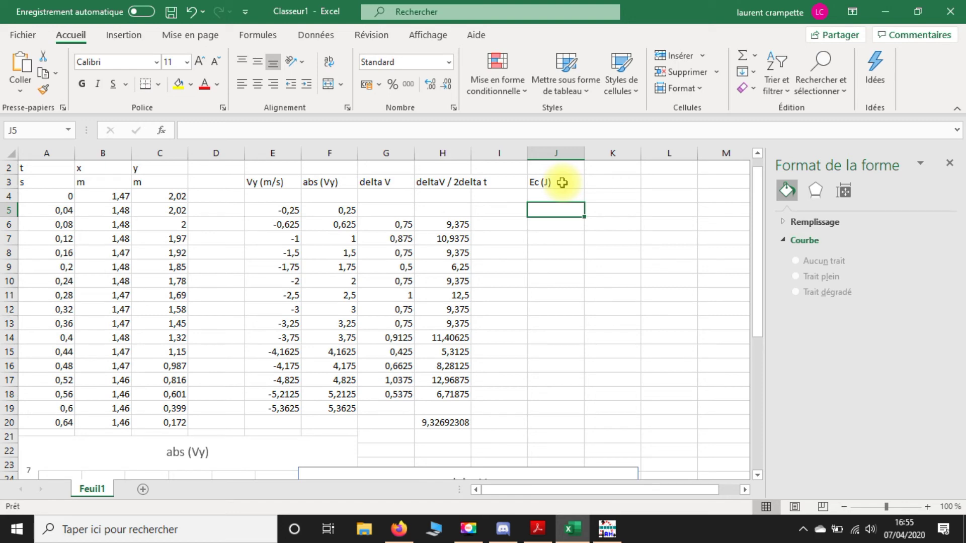
pyautogui.write('=')
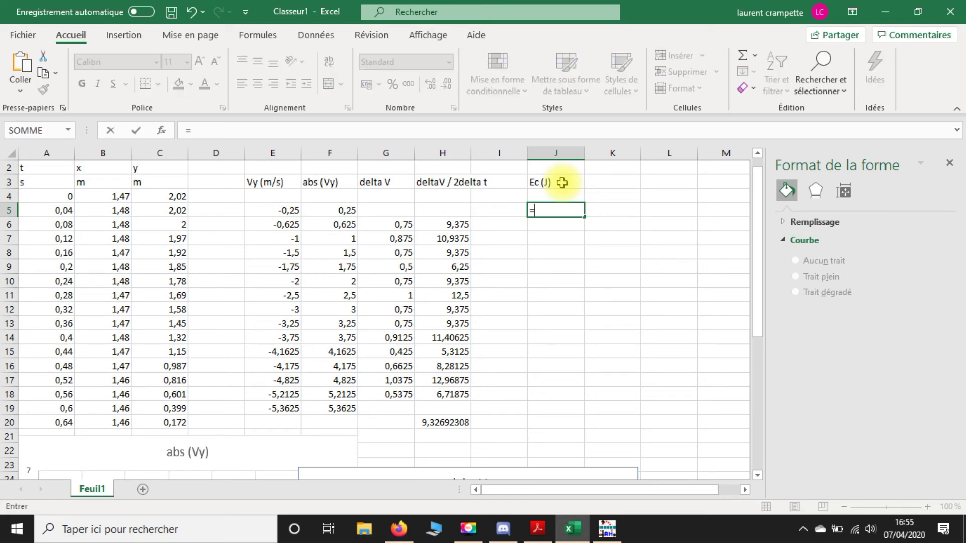
pyautogui.write('0,5')
pyautogui.write('*0,0567')
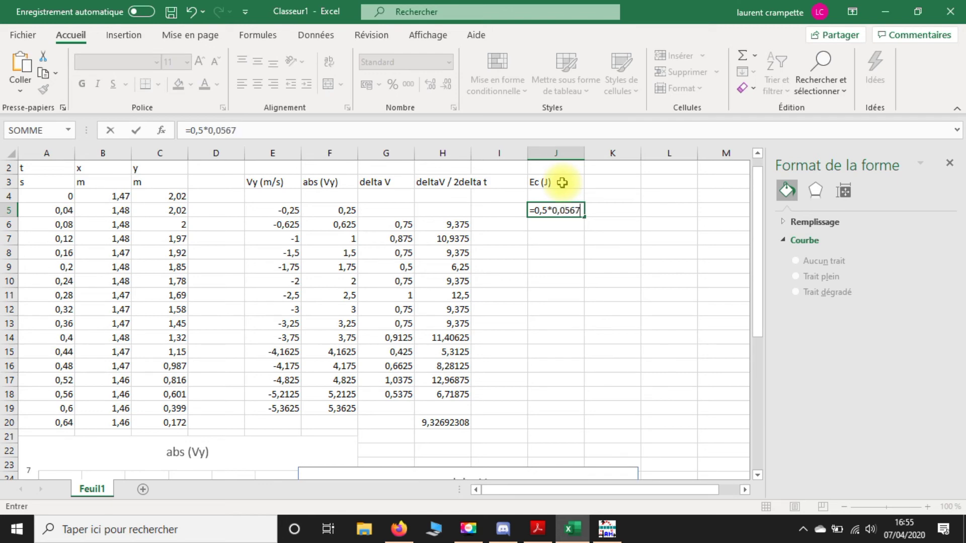
pyautogui.write('0*')
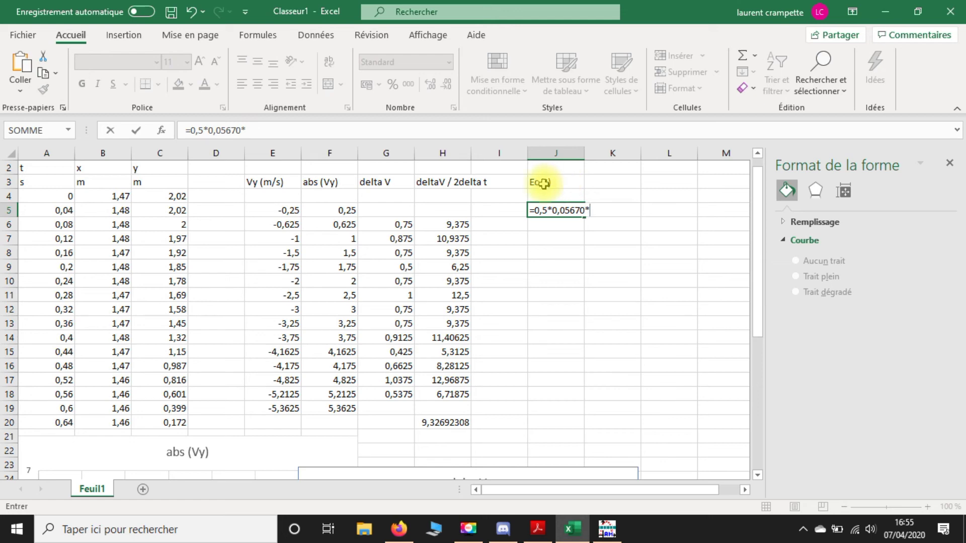
pyautogui.click(289, 212)
pyautogui.click(282, 130)
pyautogui.write('^2')
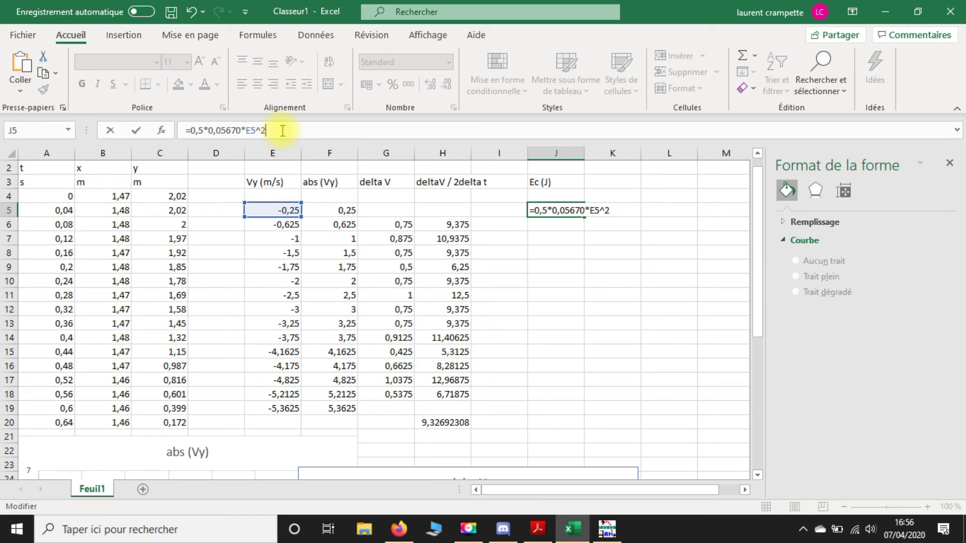
pyautogui.press('Return')
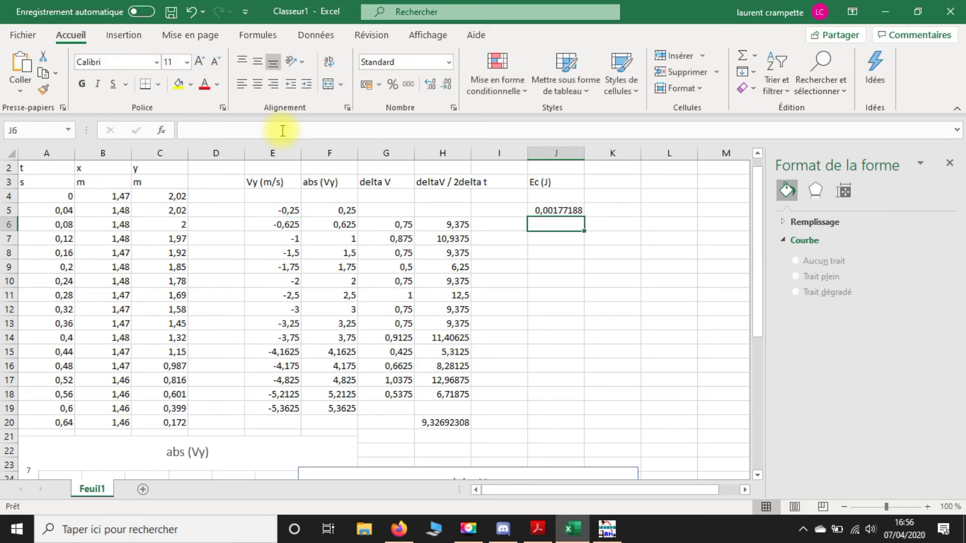
# Fill the kinetic energy formula from J5 down to J19
pyautogui.click(559, 210)
pyautogui.moveTo(583, 215); pyautogui.dragTo(567, 418)
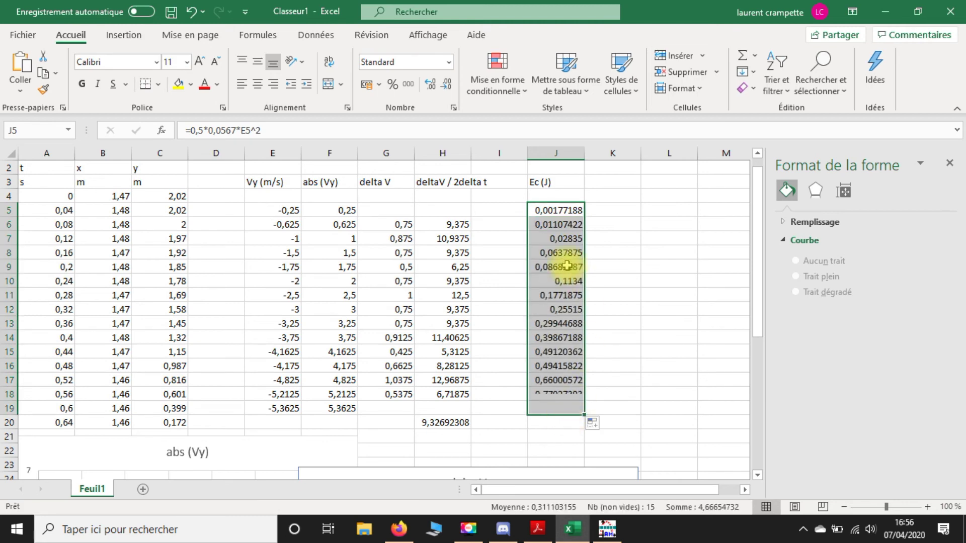
# Enter the potential energy heading "Epp (J)" in K3
pyautogui.click(616, 183)
pyautogui.write('E')
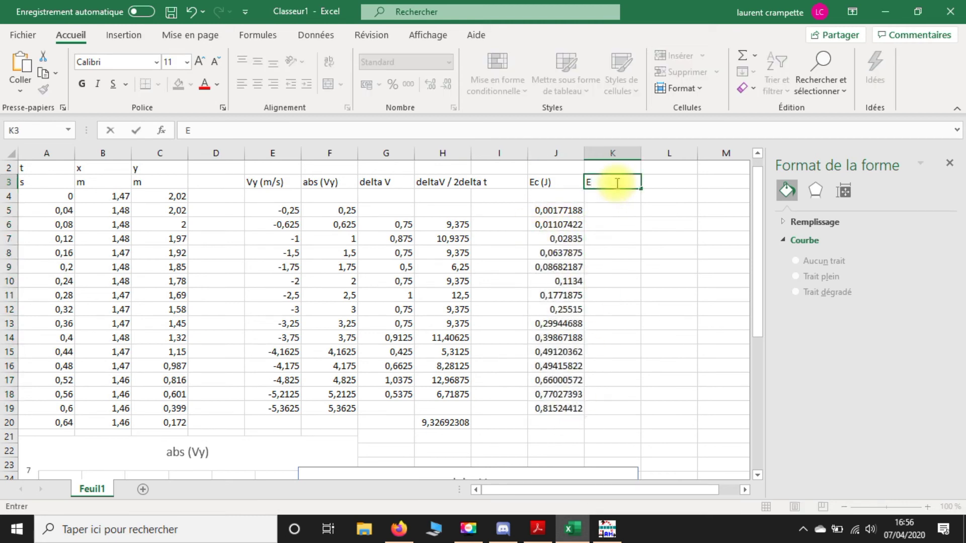
pyautogui.write('pp (Jà')
pyautogui.press('BackSpace')
pyautogui.write(')')
pyautogui.press('Return')
# Enter the potential energy formula =0,05670*9,81*C5 in K5
pyautogui.press('Return')
pyautogui.write('=')
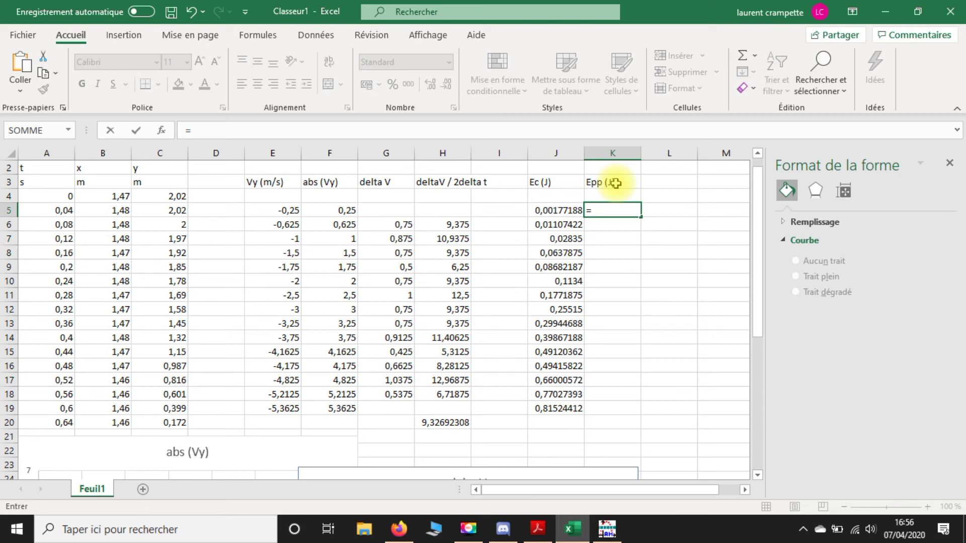
pyautogui.write('=0,°5670')
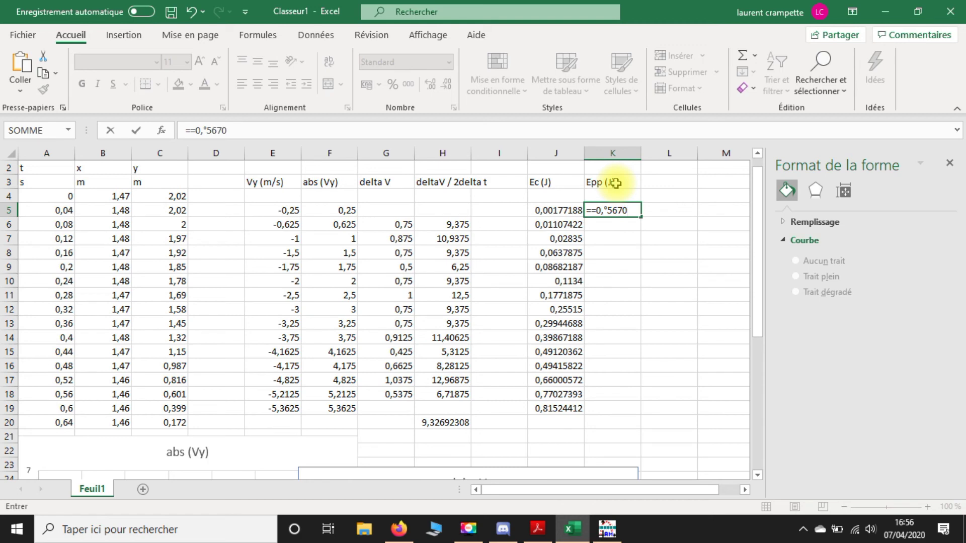
pyautogui.click(608, 211)
pyautogui.press('BackSpace')
pyautogui.write('0')
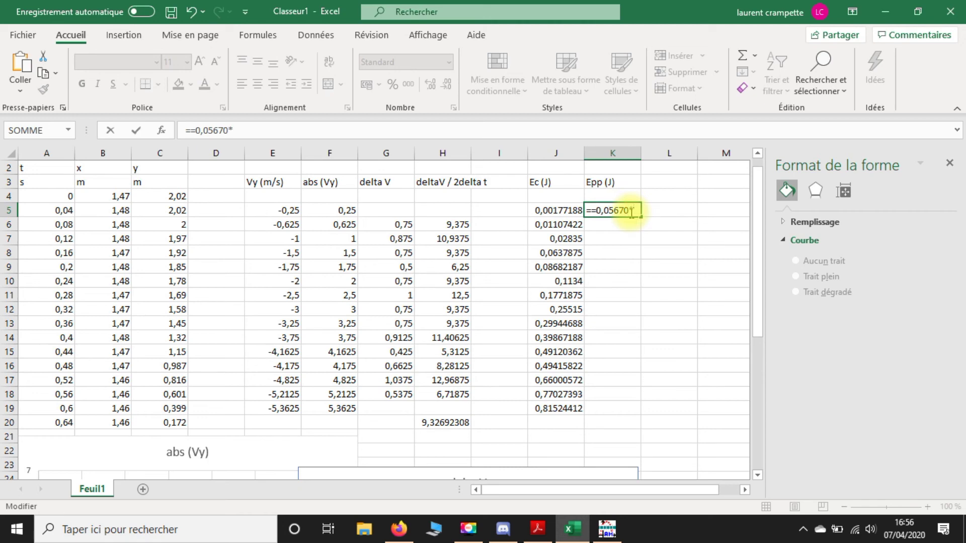
pyautogui.write('*9,81')
pyautogui.write('*')
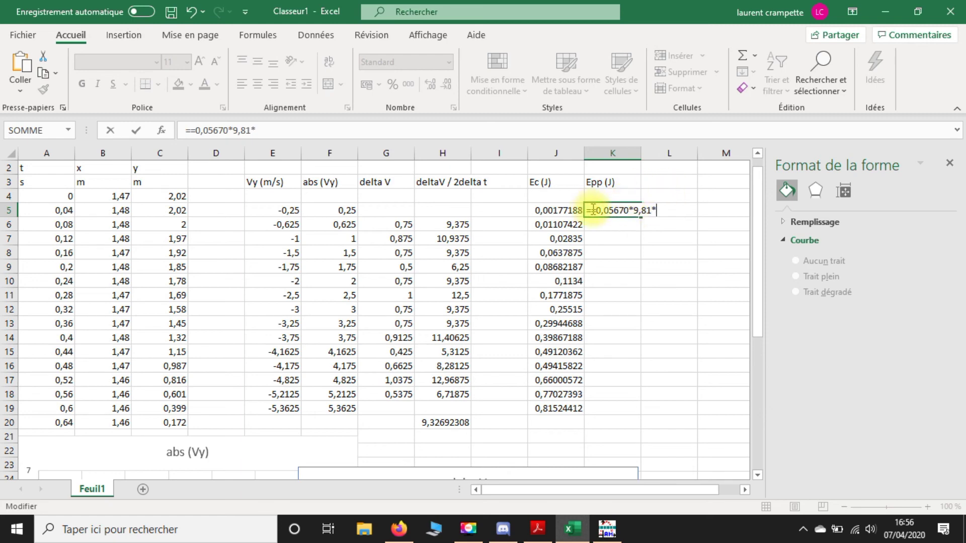
pyautogui.click(593, 211)
pyautogui.press('BackSpace')
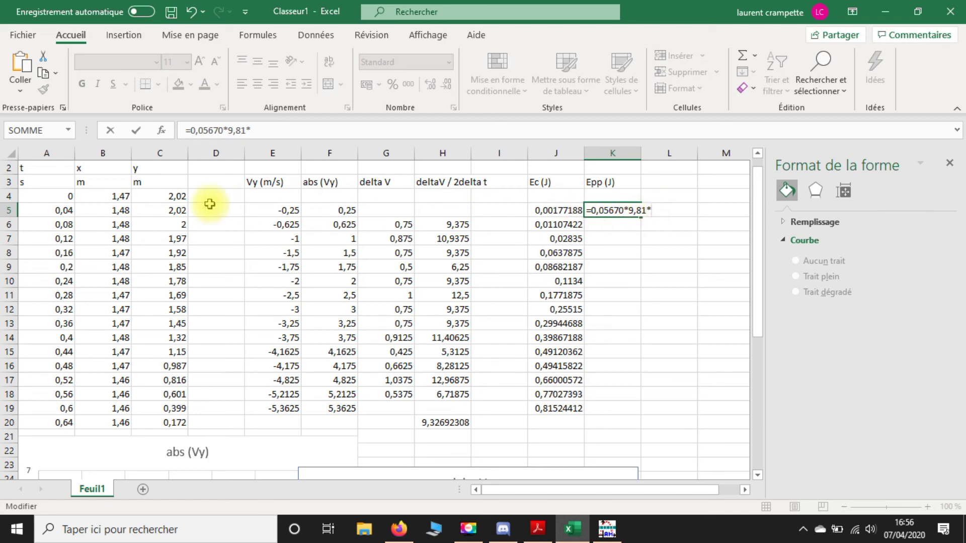
pyautogui.click(180, 208)
pyautogui.press('Return')
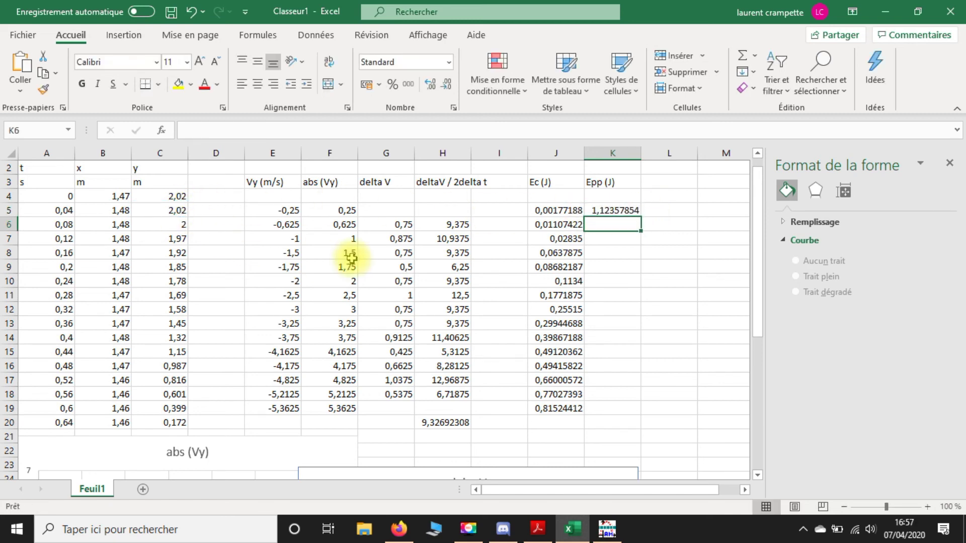
# Fill the potential energy formula from K5 down to K19 and check the column's first and last values
pyautogui.click(626, 211)
pyautogui.moveTo(642, 219); pyautogui.dragTo(618, 418)
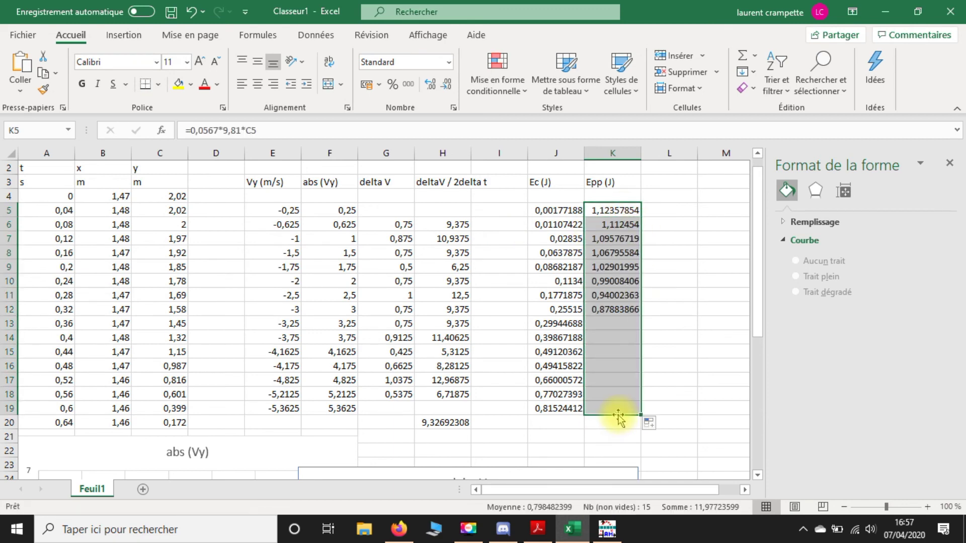
pyautogui.click(575, 450)
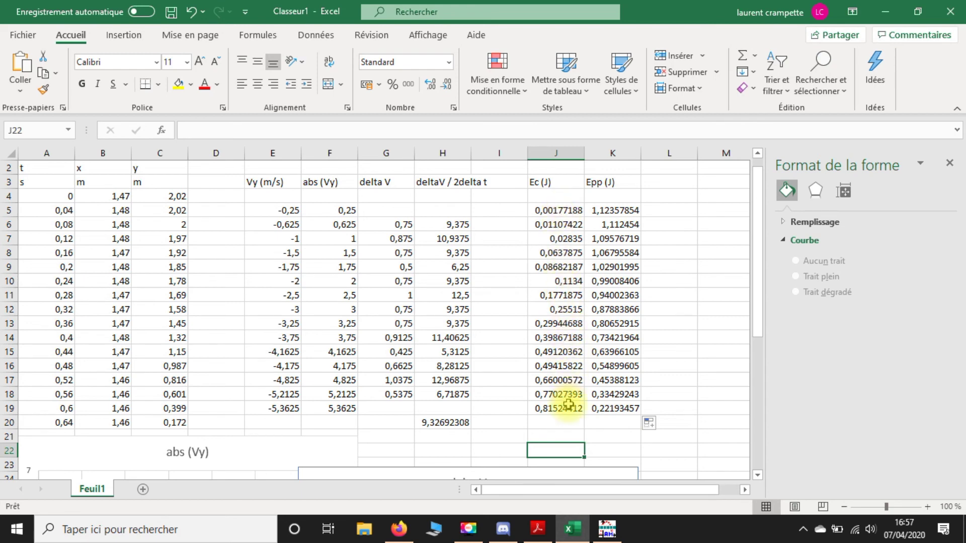
pyautogui.click(622, 211)
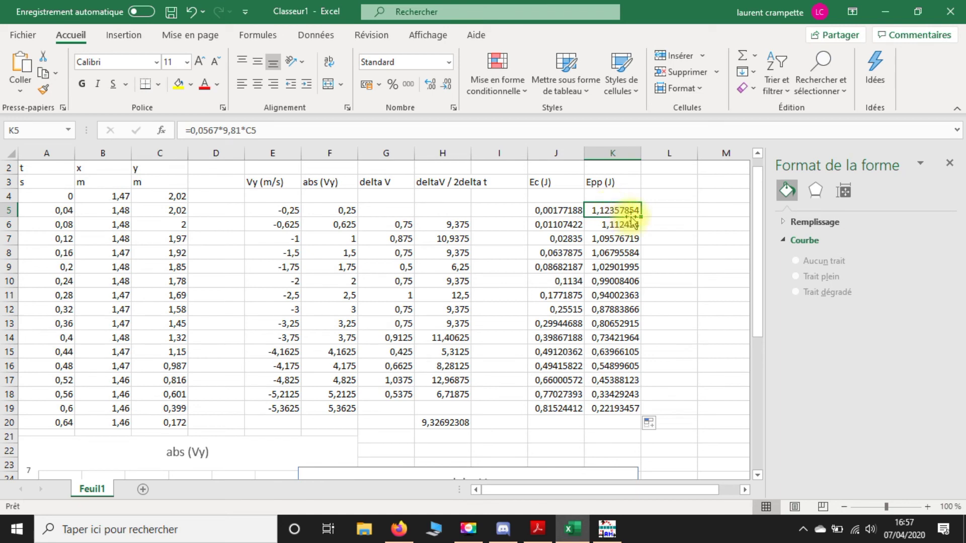
pyautogui.click(618, 408)
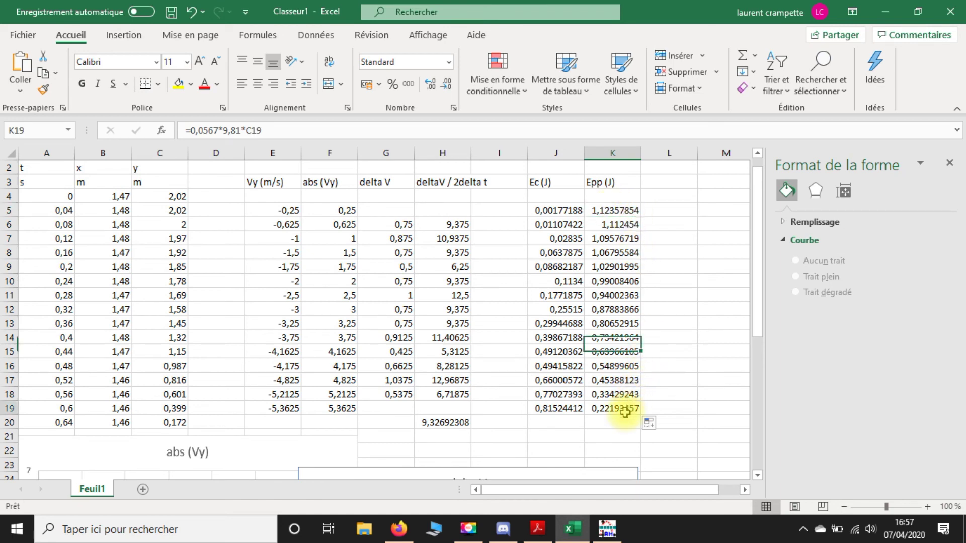
# Enter the mechanical energy heading "Em (J)" in L3
pyautogui.click(652, 184)
pyautogui.write('Em')
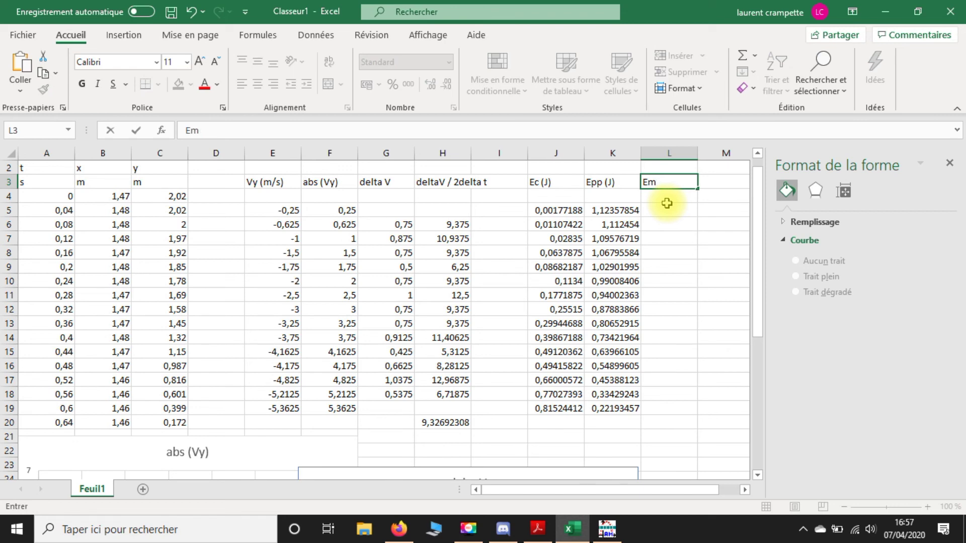
pyautogui.write(' (J)')
pyautogui.press('Return')
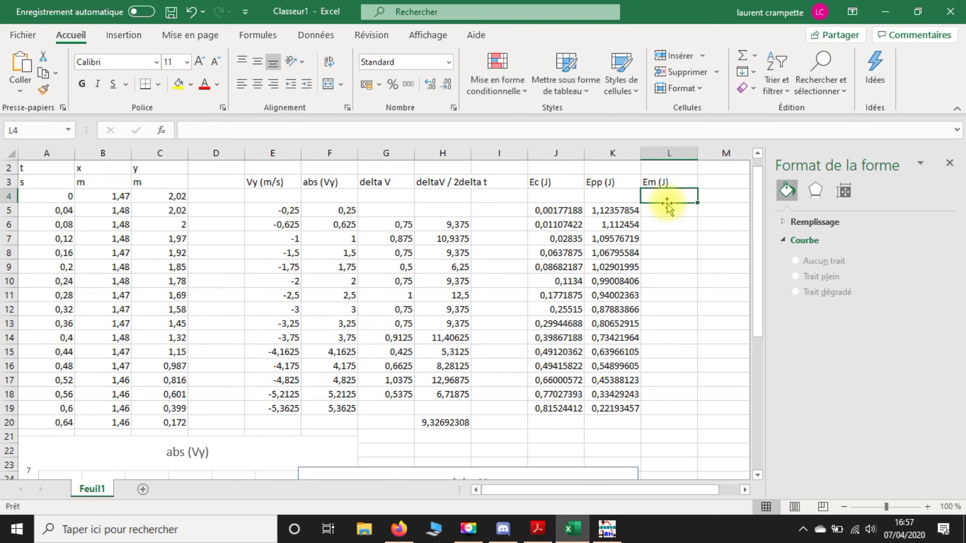
# Enter the mechanical energy formula =J5+K5 in L5, adding the kinetic and potential energies
pyautogui.click(668, 209)
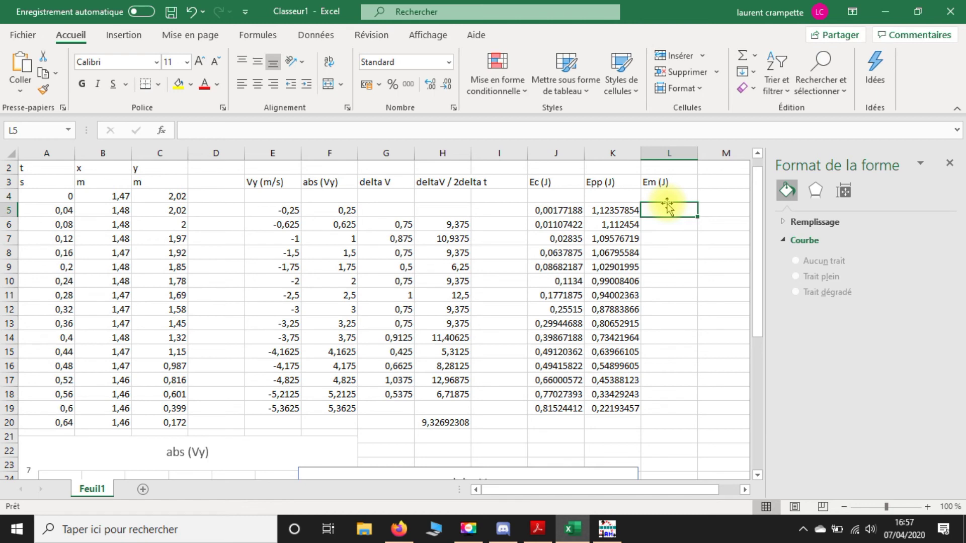
pyautogui.write('=')
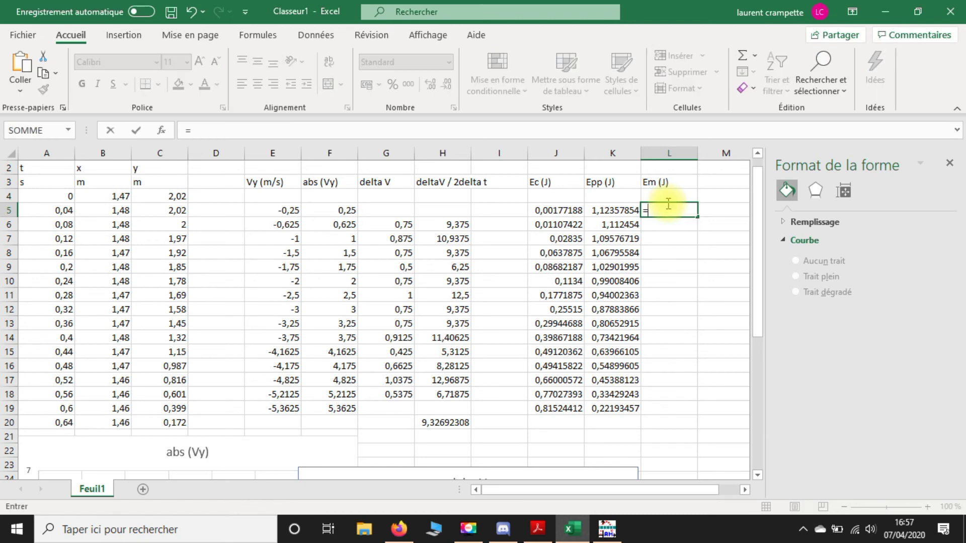
pyautogui.click(554, 212)
pyautogui.write('µ')
pyautogui.press('BackSpace')
pyautogui.write('+')
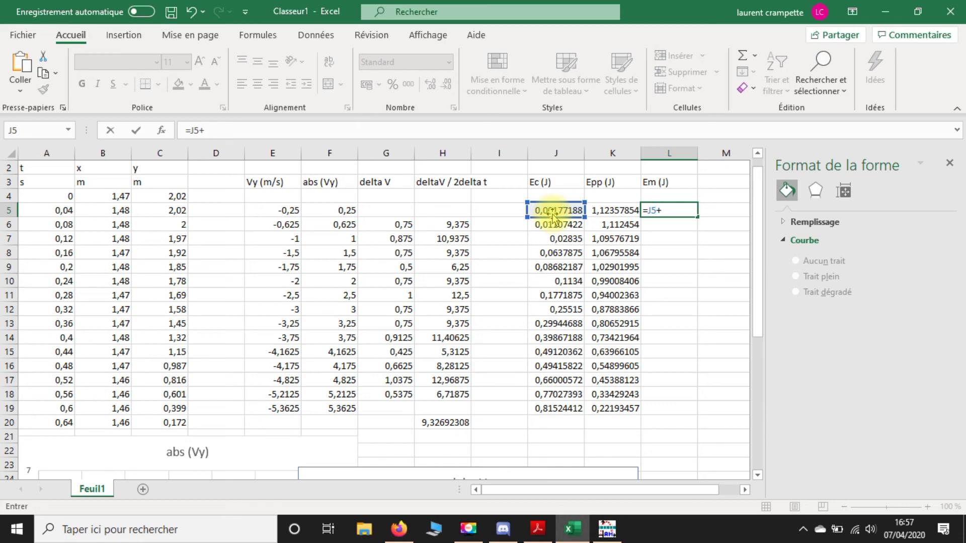
pyautogui.click(596, 208)
pyautogui.press('Return')
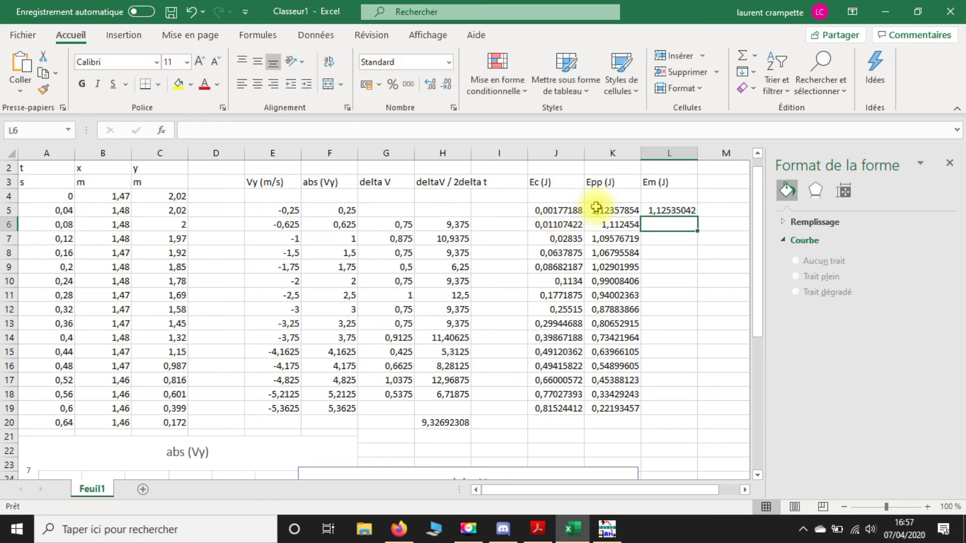
# Fill the mechanical energy formula from L5 down to L19 and compare the values down the column
pyautogui.click(674, 211)
pyautogui.moveTo(700, 218); pyautogui.dragTo(669, 408)
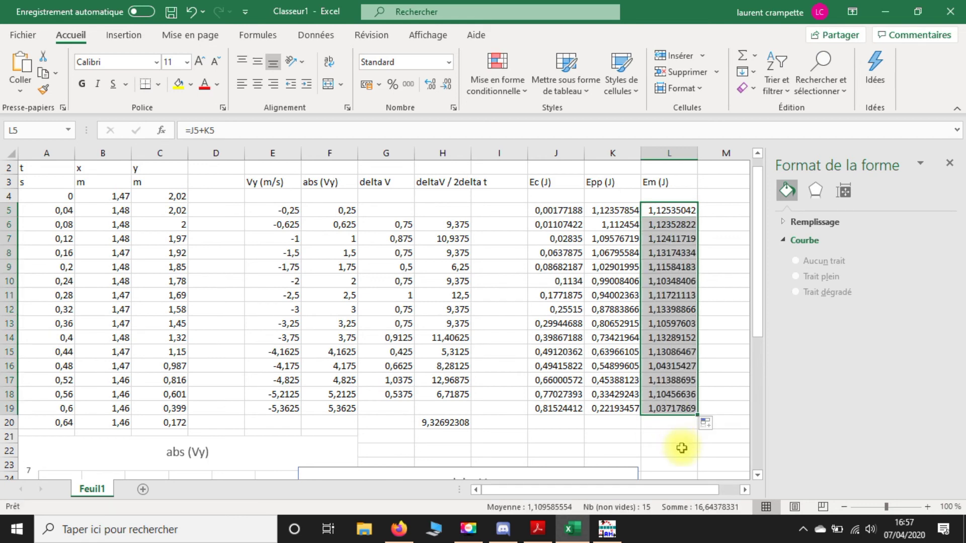
pyautogui.click(681, 447)
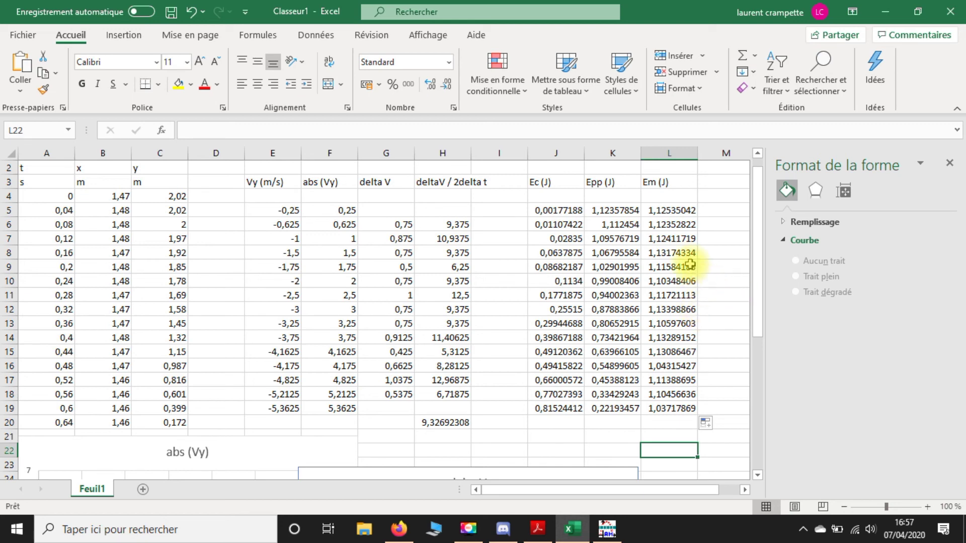
pyautogui.moveTo(671, 211); pyautogui.dragTo(690, 357)
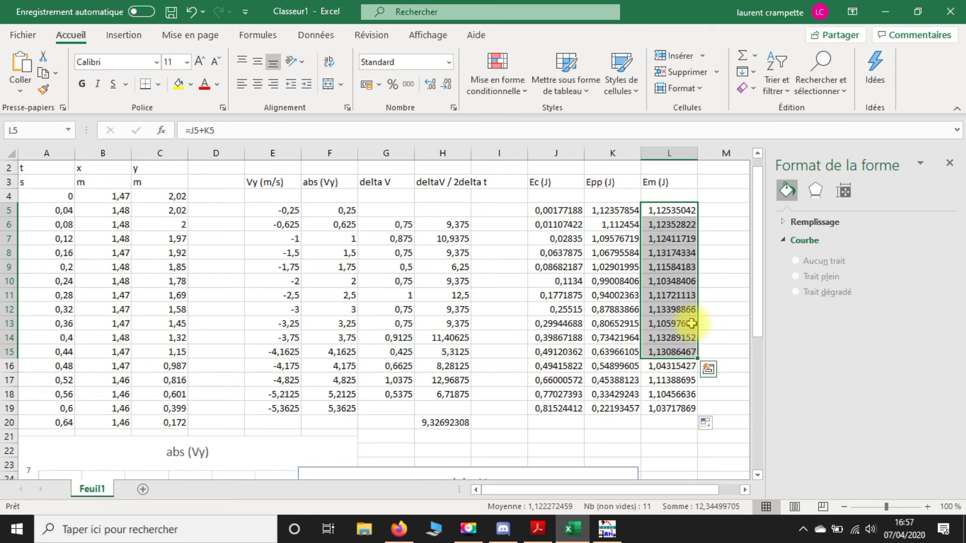
pyautogui.click(619, 438)
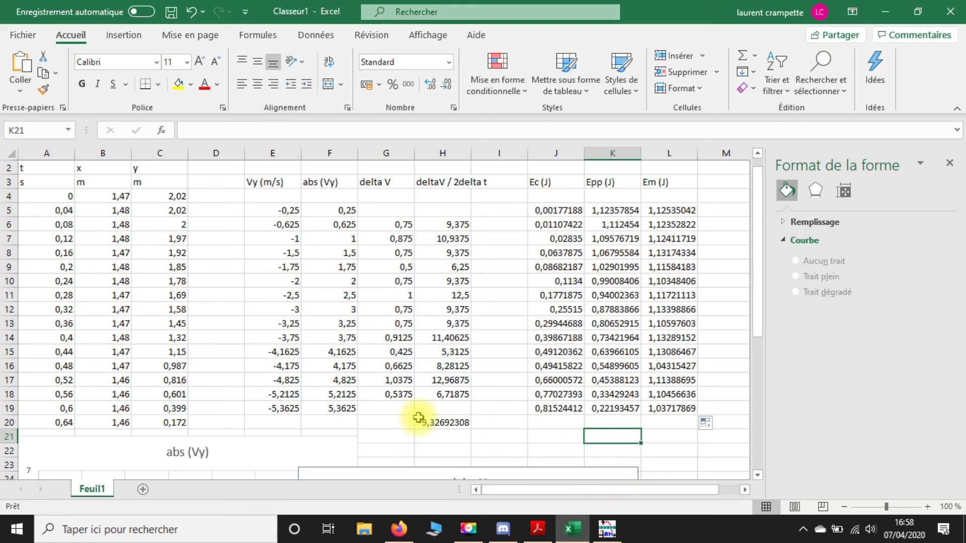
# Try a marker-only scatter chart of the time column and the Ec, Epp and Em columns, and delete it
pyautogui.scroll(-1, 418, 418)
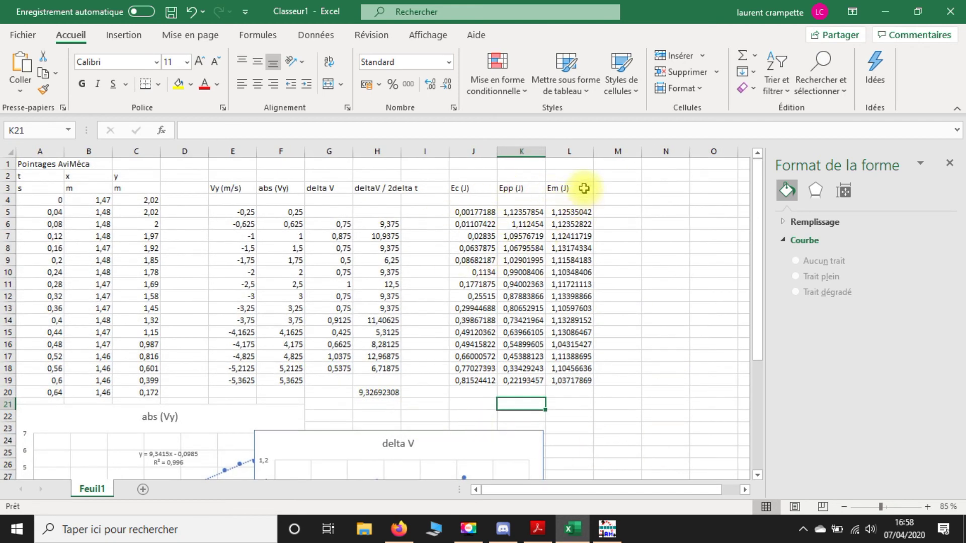
pyautogui.moveTo(35, 189); pyautogui.dragTo(24, 389)
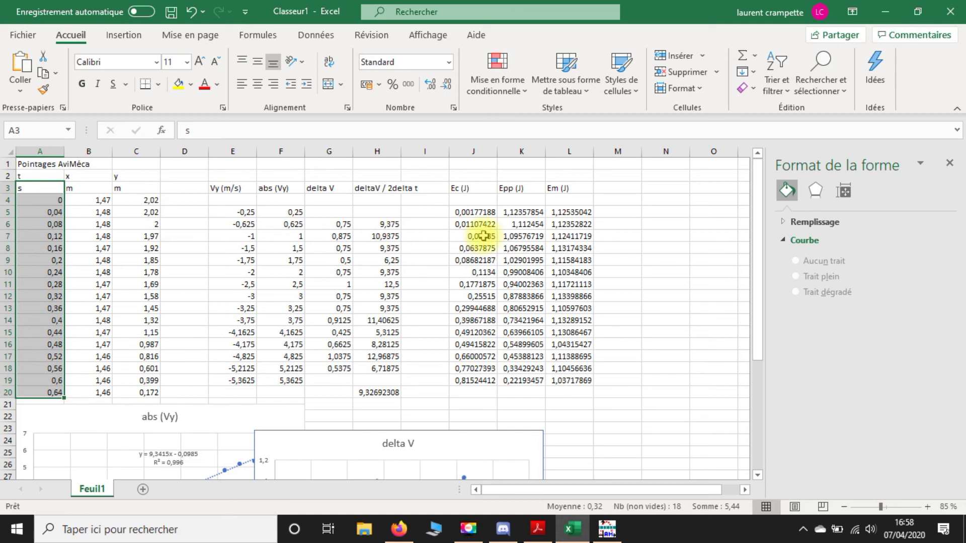
pyautogui.moveTo(462, 190); pyautogui.dragTo(582, 394)
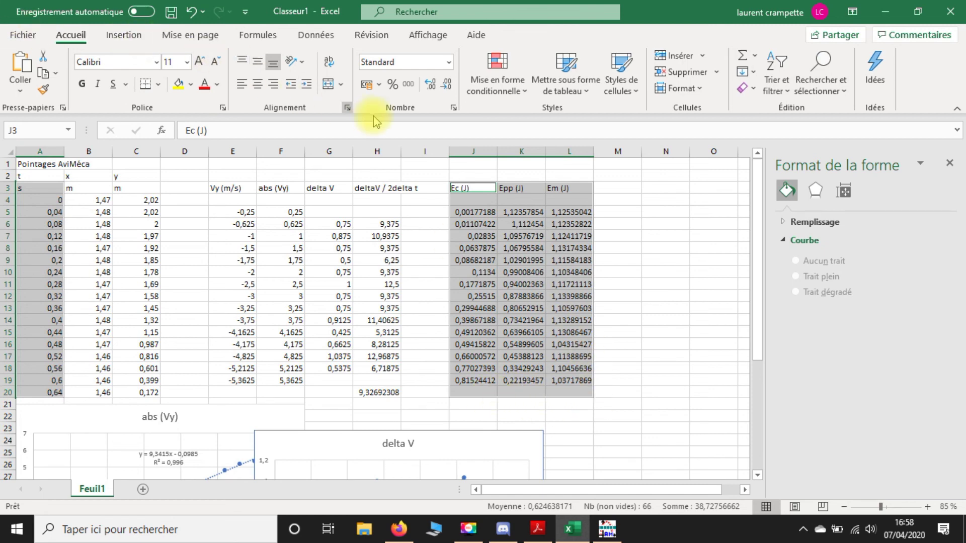
pyautogui.moveTo(44, 176); pyautogui.dragTo(45, 357)
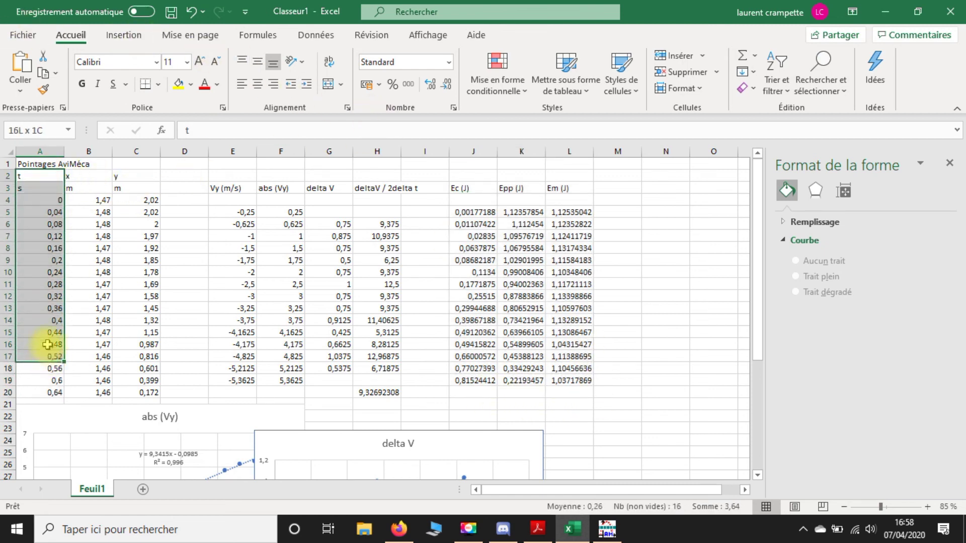
pyautogui.moveTo(39, 188); pyautogui.dragTo(41, 385)
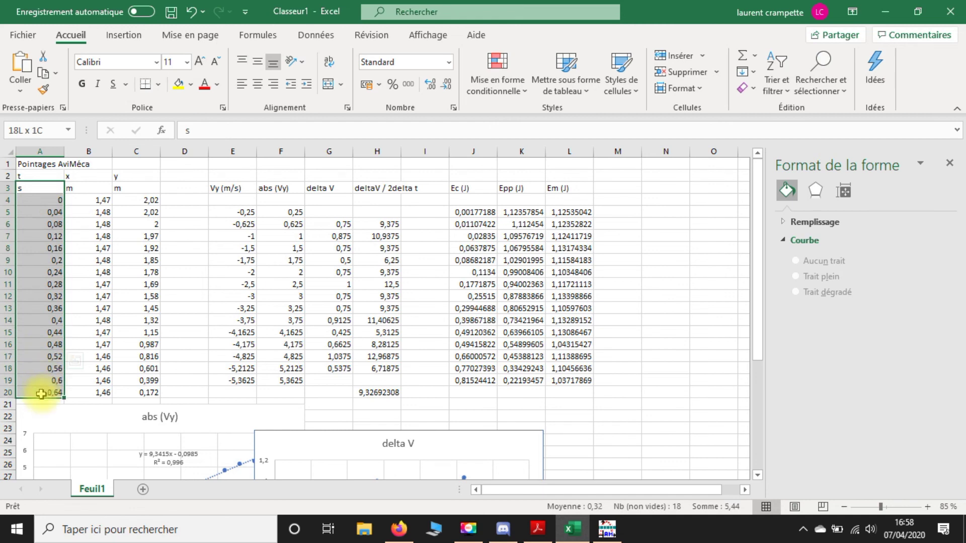
pyautogui.moveTo(466, 189); pyautogui.dragTo(567, 382)
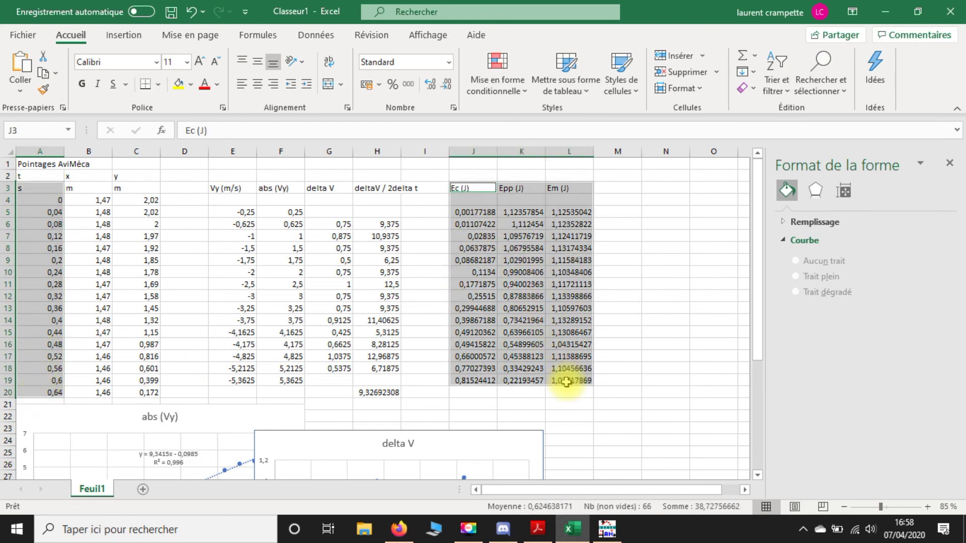
pyautogui.moveTo(470, 392); pyautogui.dragTo(552, 395)
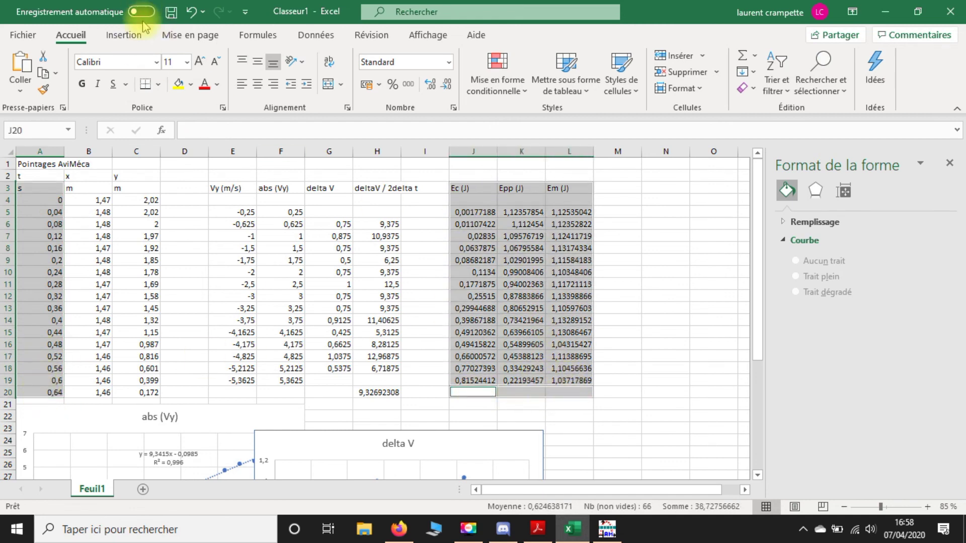
pyautogui.click(126, 35)
pyautogui.click(382, 88)
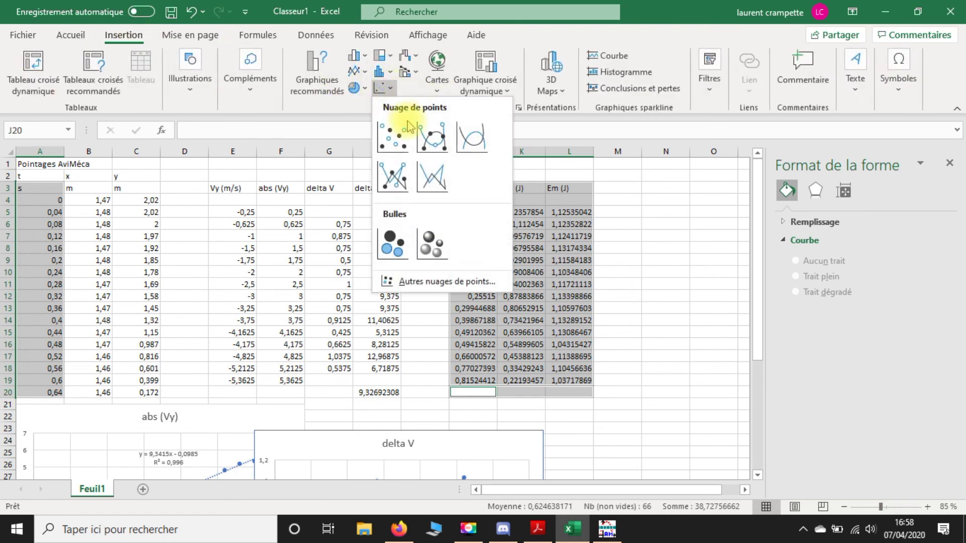
pyautogui.click(395, 135)
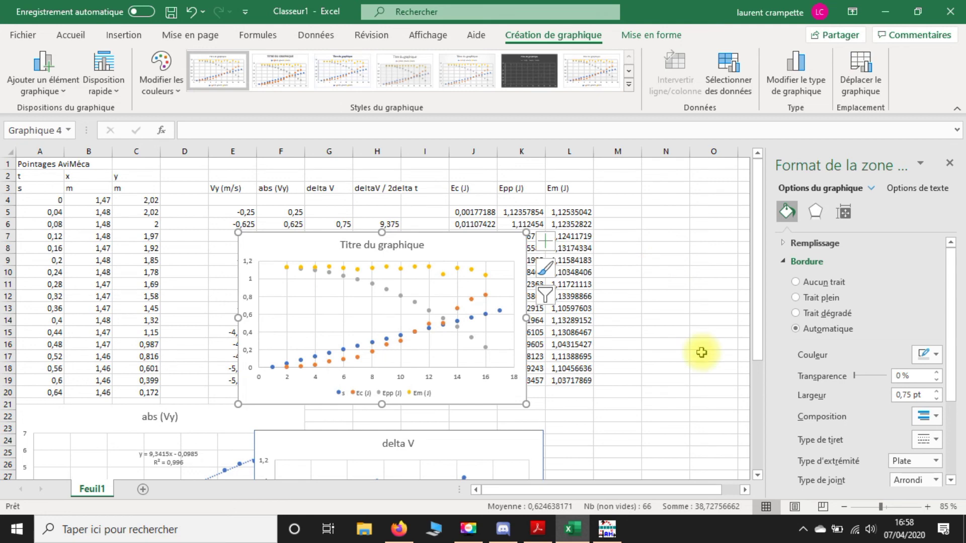
pyautogui.press('Delete')
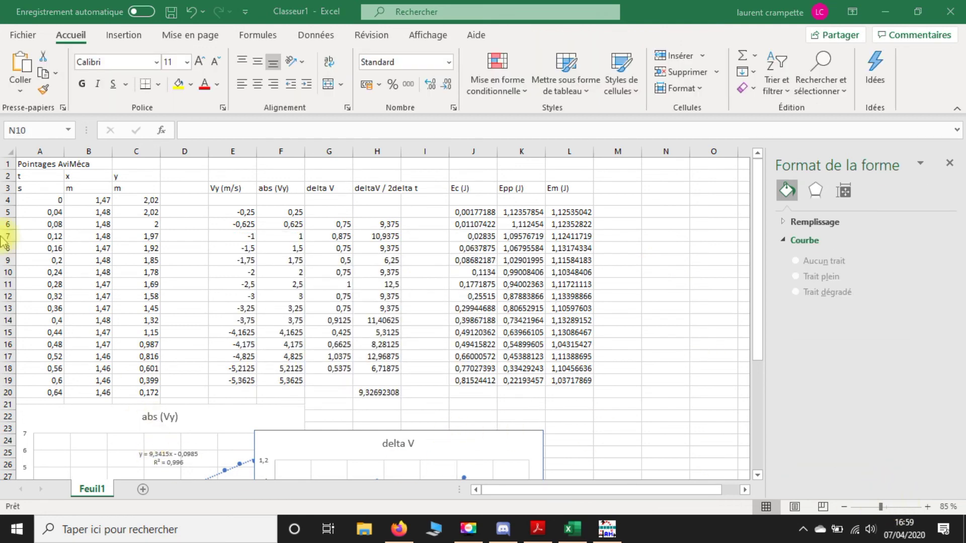
# Insert a marker-only scatter chart of Ec, Epp and Em against time from A3:A20 and J3:L20, and inspect its points
pyautogui.click(36, 190)
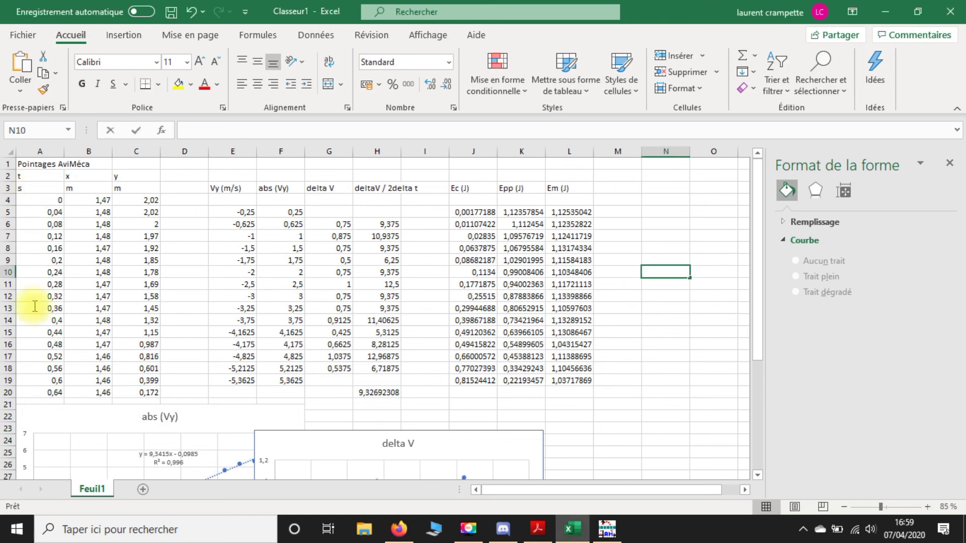
pyautogui.moveTo(43, 192); pyautogui.dragTo(45, 393)
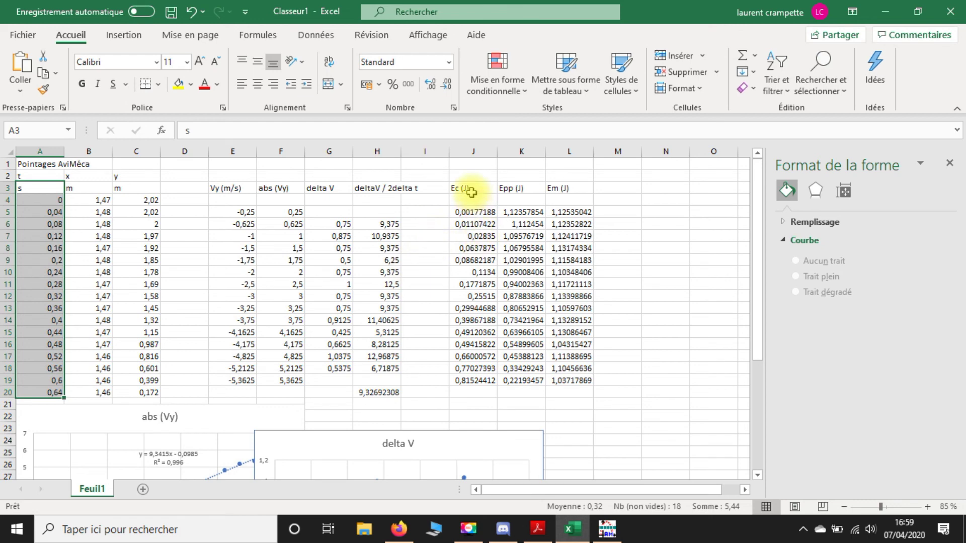
pyautogui.moveTo(468, 188); pyautogui.dragTo(565, 388)
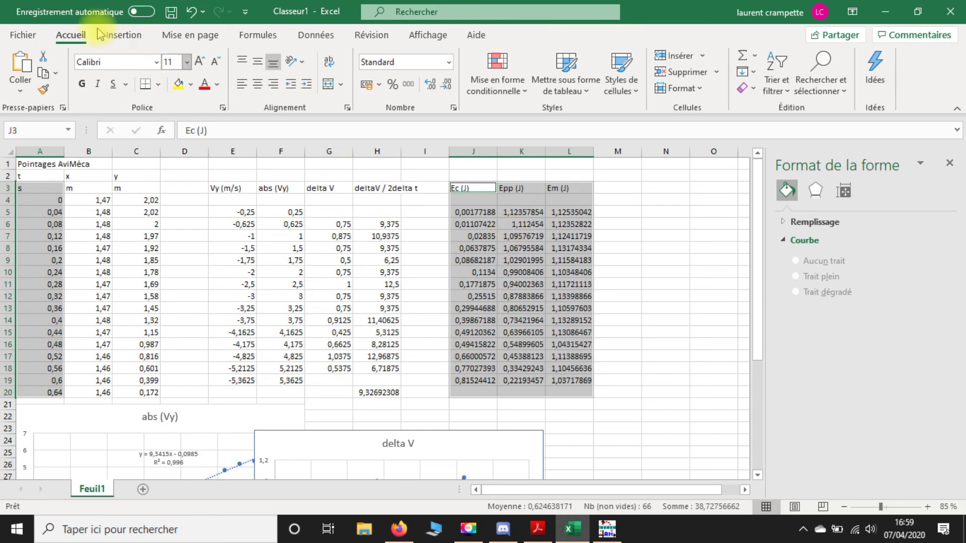
pyautogui.click(117, 35)
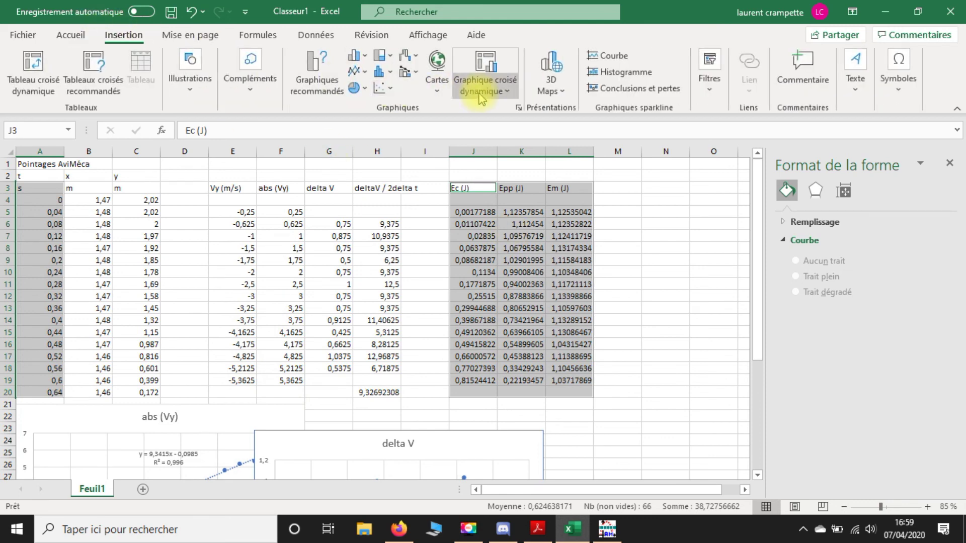
pyautogui.click(384, 87)
pyautogui.click(400, 141)
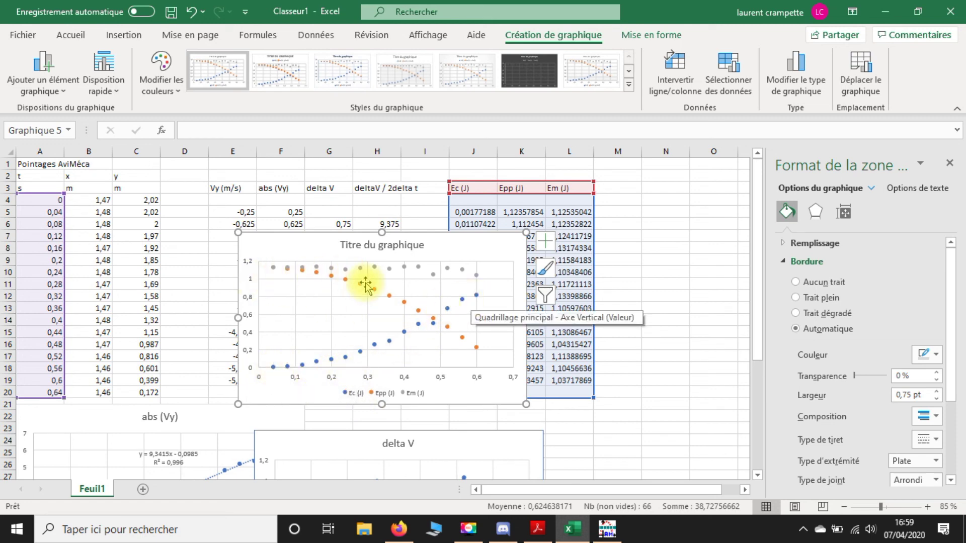
pyautogui.moveTo(478, 348)
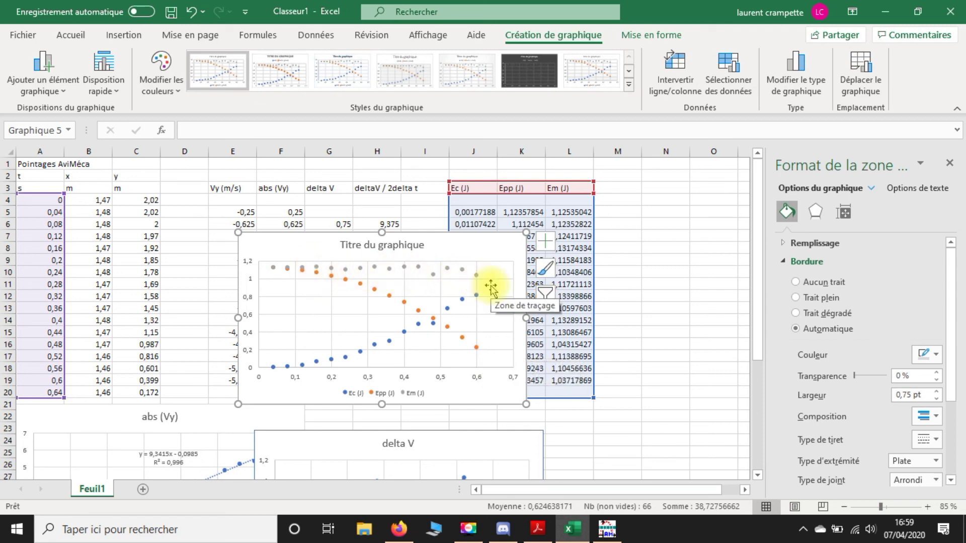
pyautogui.scroll(3, 490, 288)
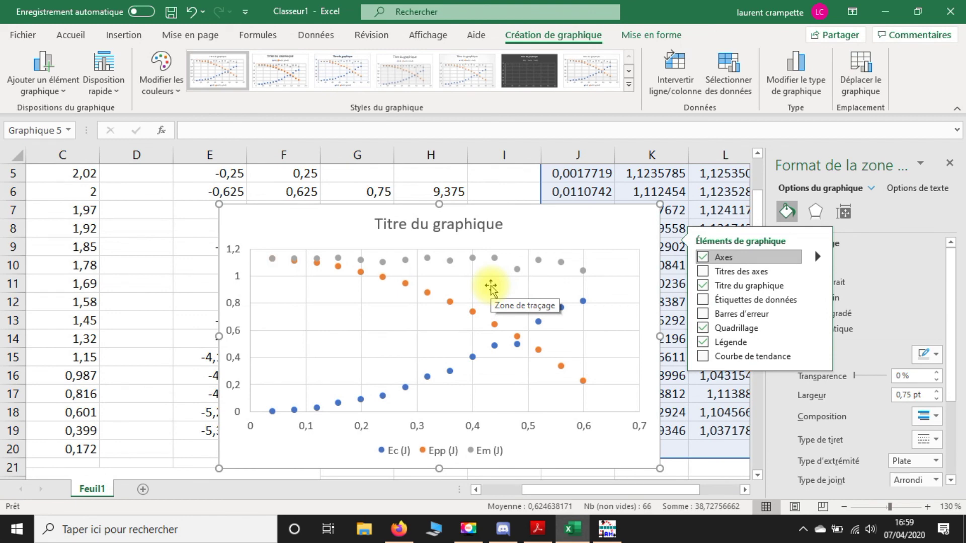
pyautogui.scroll(-2, 492, 289)
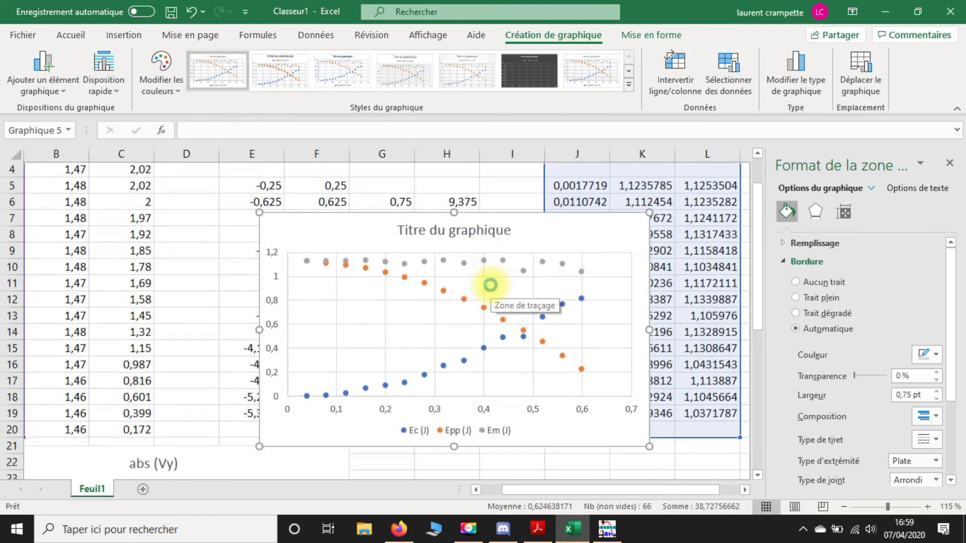
pyautogui.moveTo(493, 291)
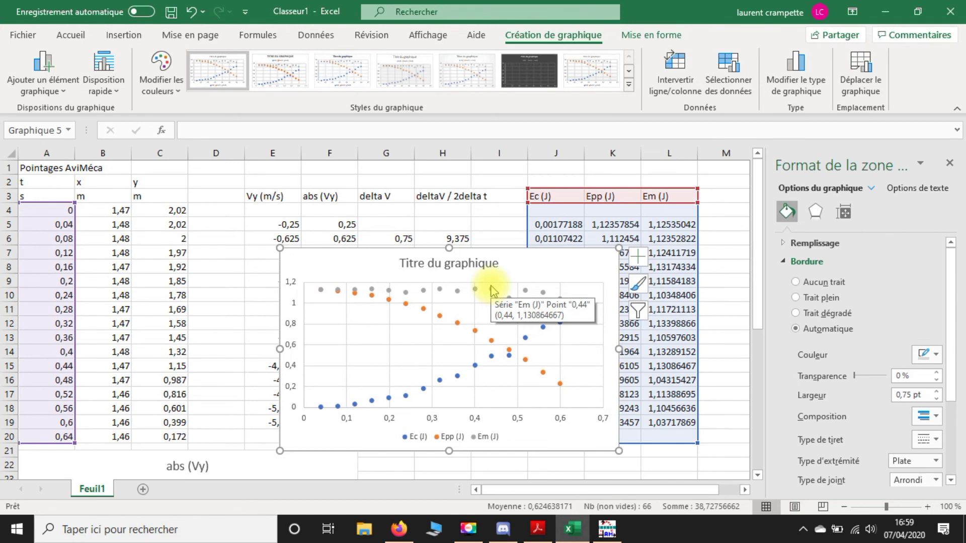